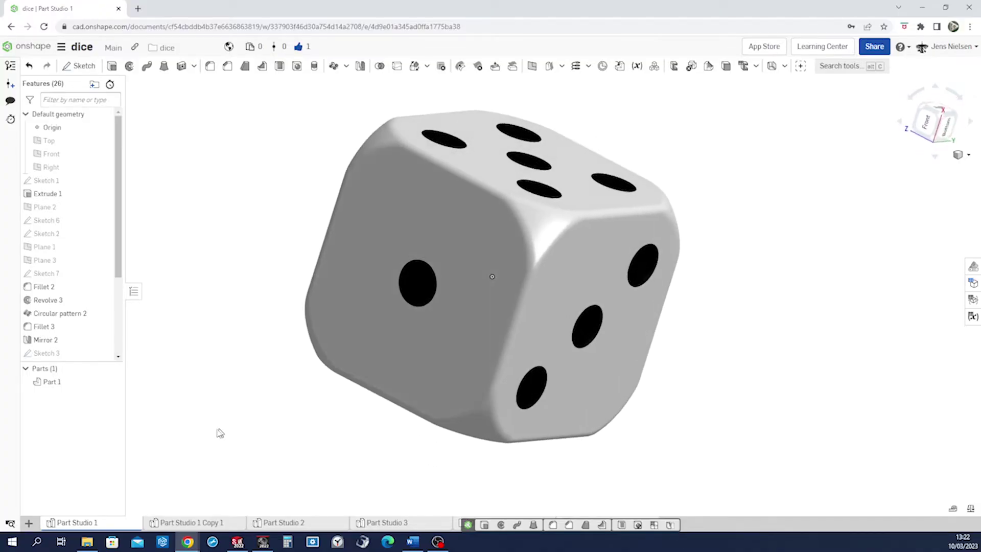
- Create a new Part Studio and start a sketch on the Front plane
{"action": "left_click", "coordinate": [30, 522]}
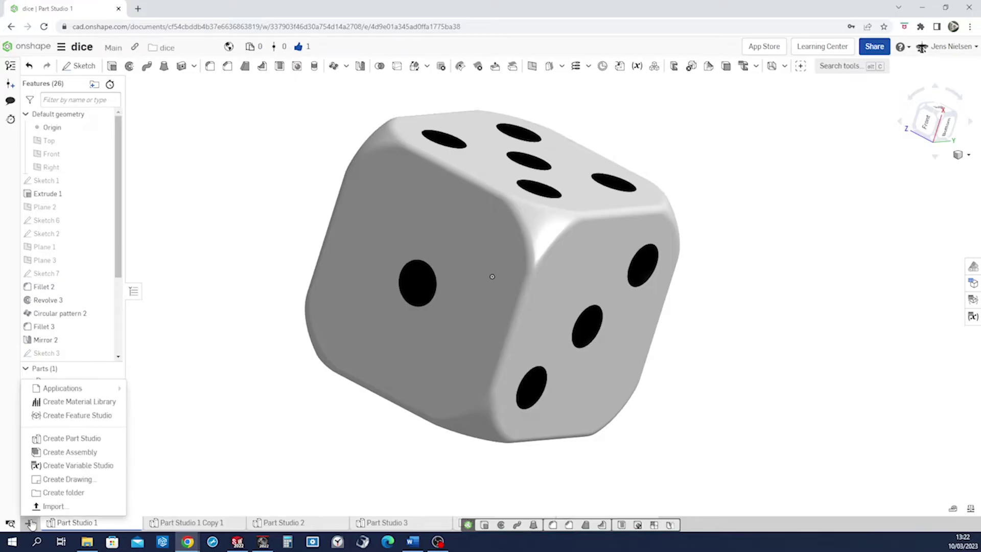
{"action": "left_click", "coordinate": [70, 439]}
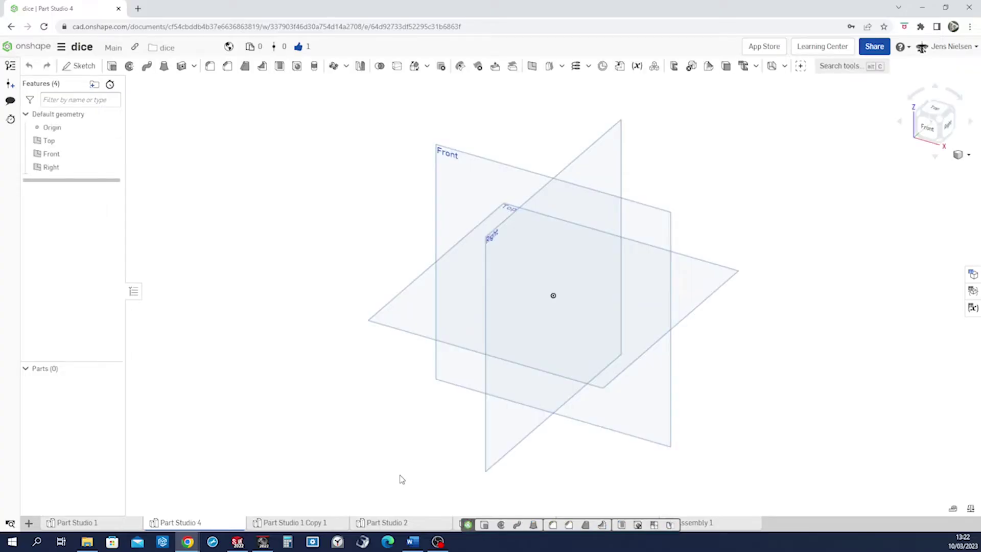
{"action": "key", "text": "s"}
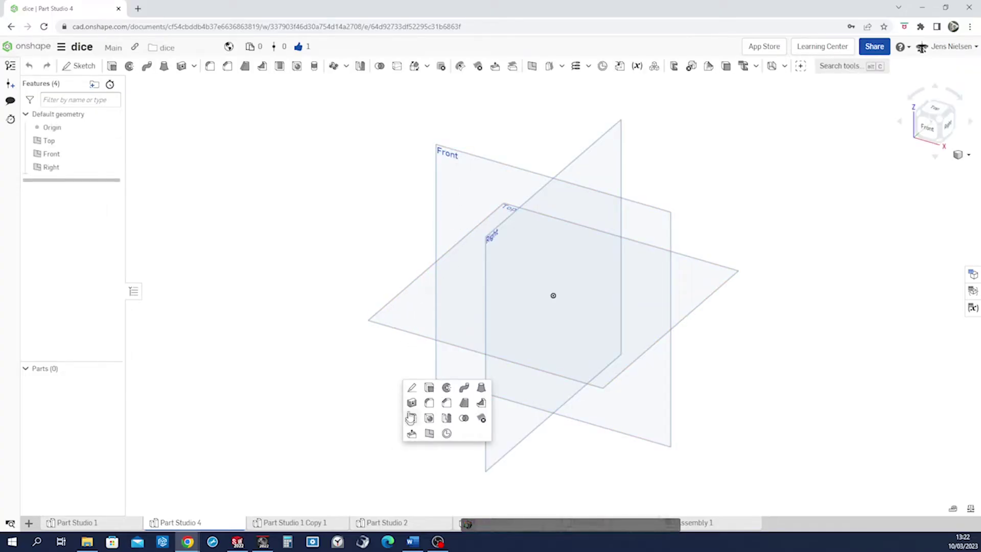
{"action": "left_click", "coordinate": [412, 387]}
{"action": "left_click", "coordinate": [437, 245]}
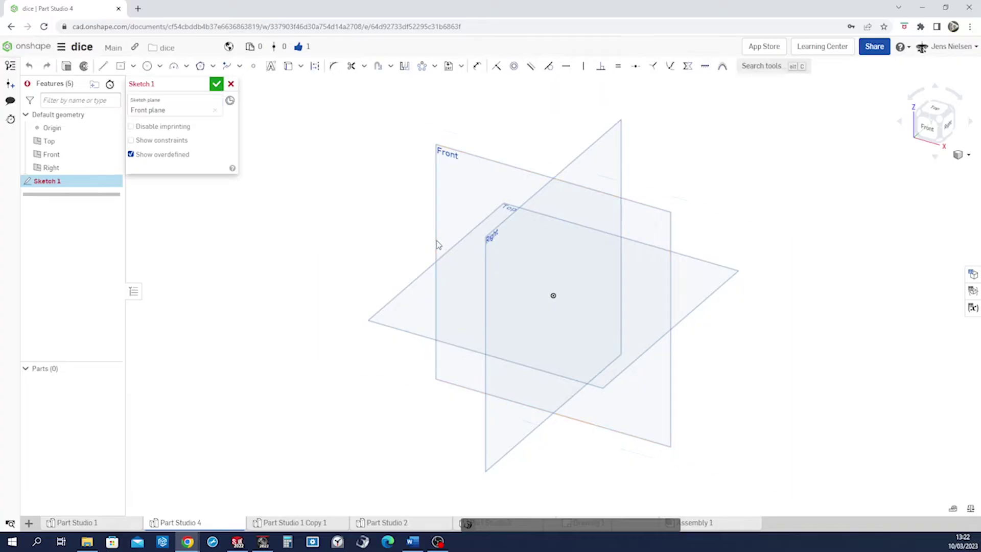
- Sketch a center-point rectangle about 52 mm wide, centered on the origin
{"action": "key", "text": "s"}
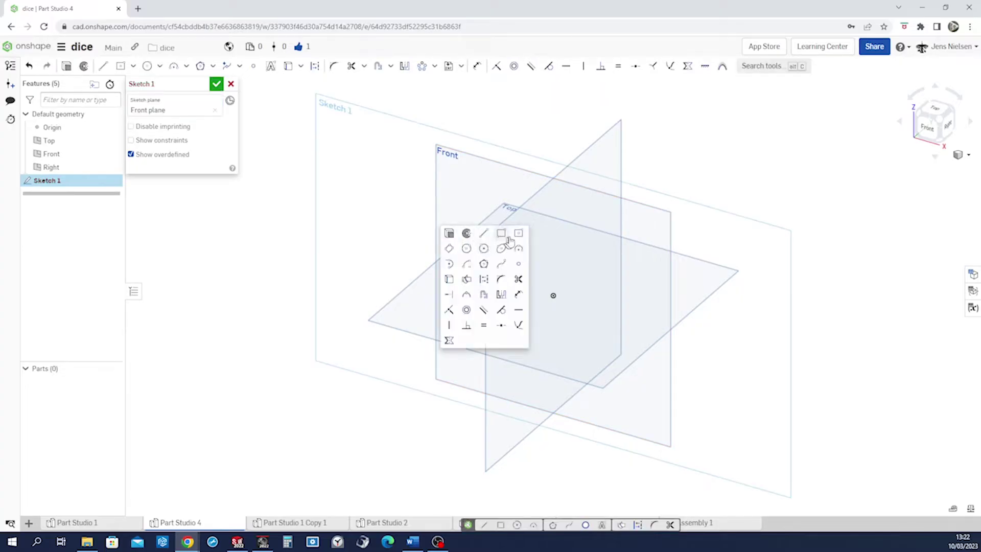
{"action": "left_click", "coordinate": [516, 233]}
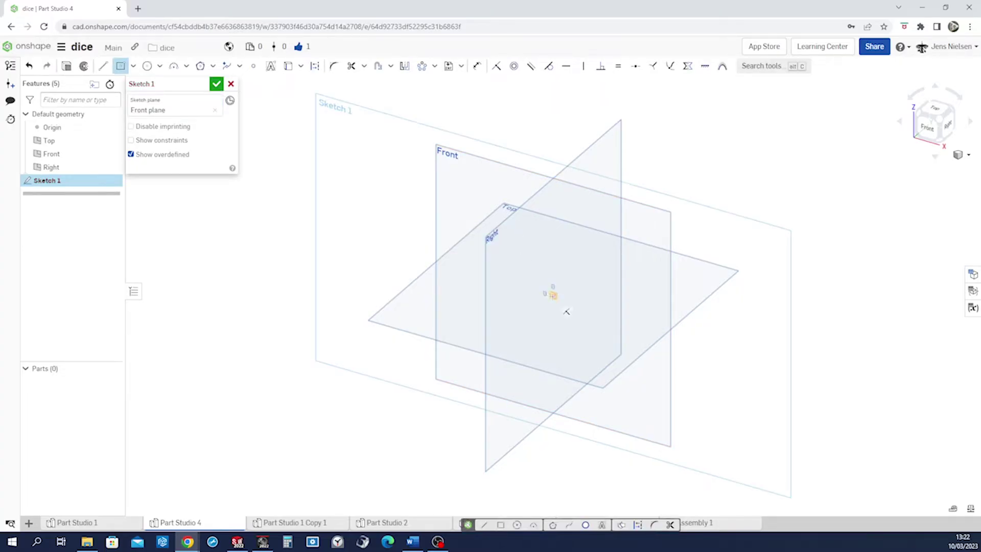
{"action": "left_click", "coordinate": [593, 262]}
{"action": "key", "text": "Escape"}
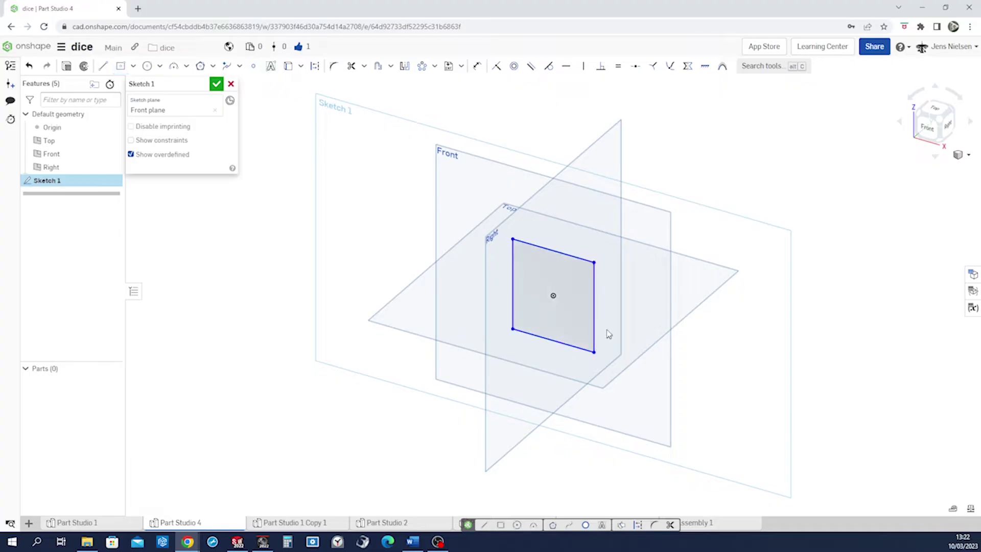
- Constrain two adjacent sides of the rectangle to be equal and dimension the side length to 16 mm
{"action": "key", "text": "e"}
{"action": "left_click", "coordinate": [555, 250]}
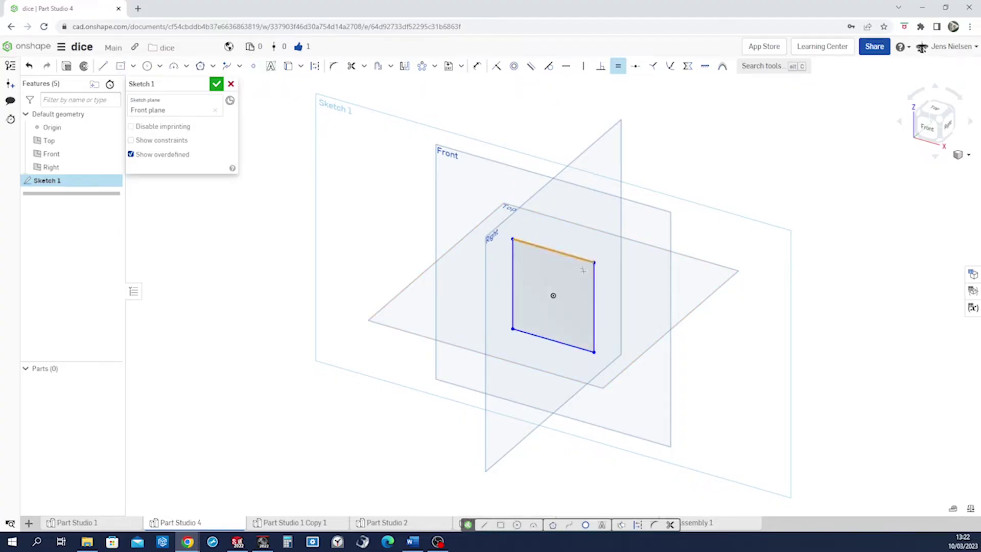
{"action": "left_click", "coordinate": [593, 284]}
{"action": "key", "text": "u"}
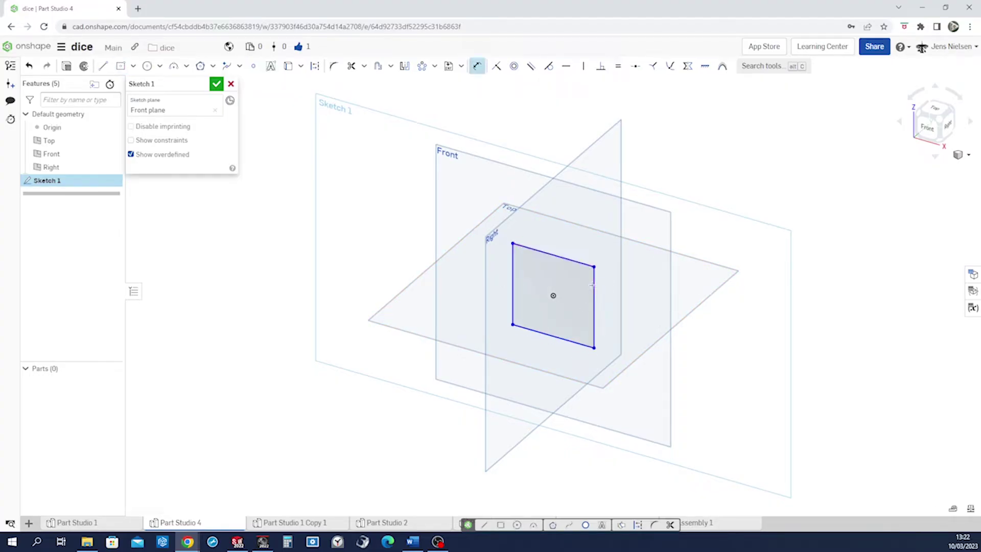
{"action": "left_click", "coordinate": [593, 293]}
{"action": "left_click", "coordinate": [606, 294]}
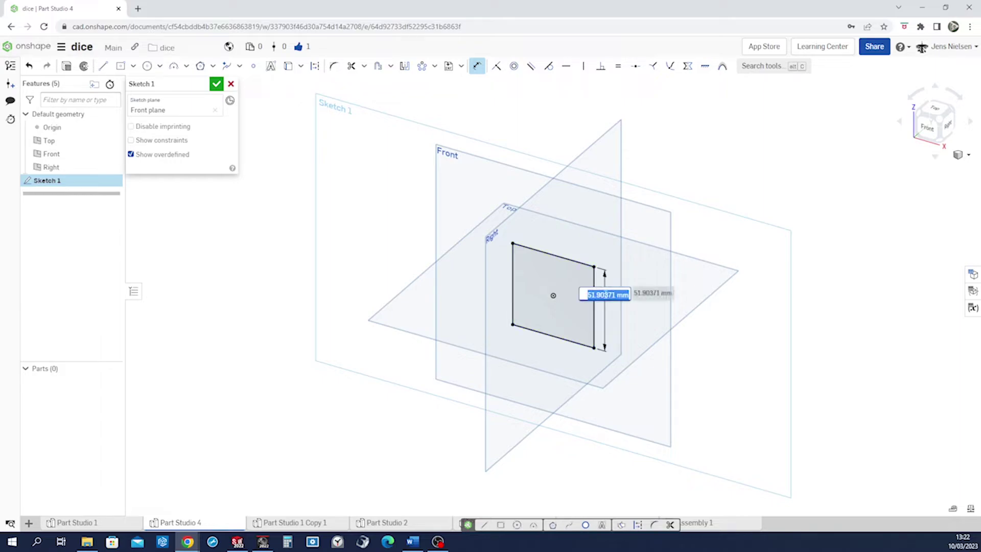
{"action": "type", "text": "16"}
{"action": "key", "text": "Return"}
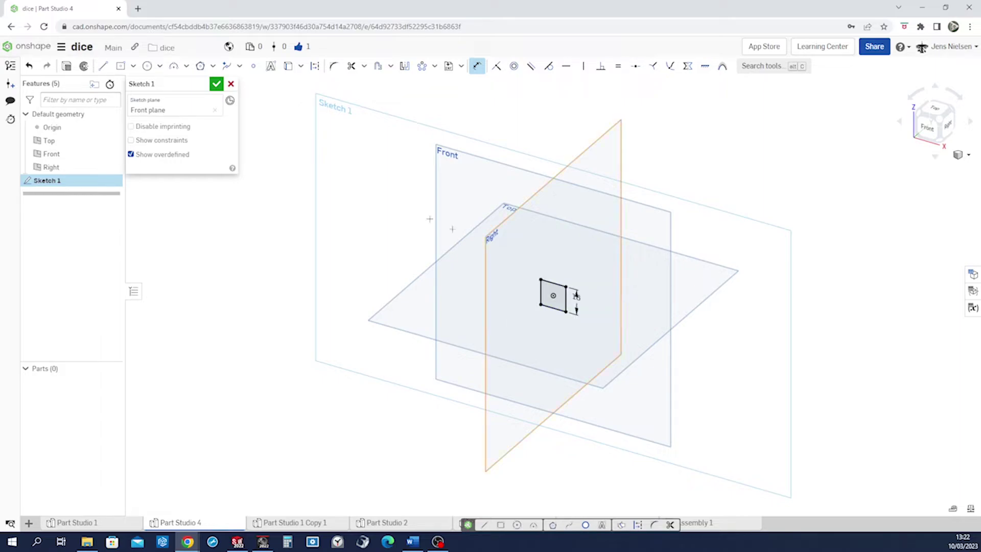
- Extrude the square as a new solid, symmetric about the sketch plane, with a depth of 16 mm
{"action": "key", "text": "shift+e"}
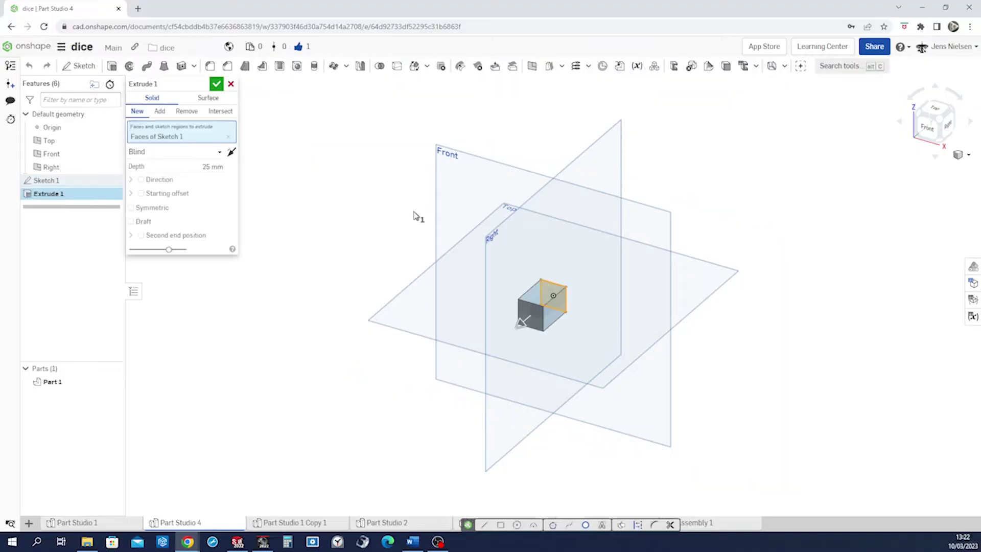
{"action": "left_click", "coordinate": [136, 209]}
{"action": "left_click", "coordinate": [204, 167]}
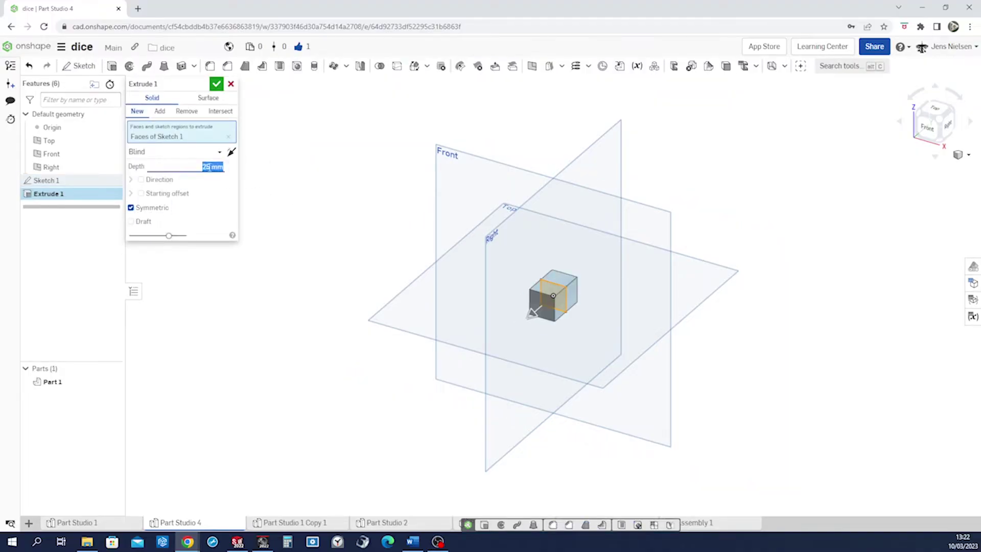
{"action": "type", "text": "16"}
{"action": "key", "text": "Tab"}
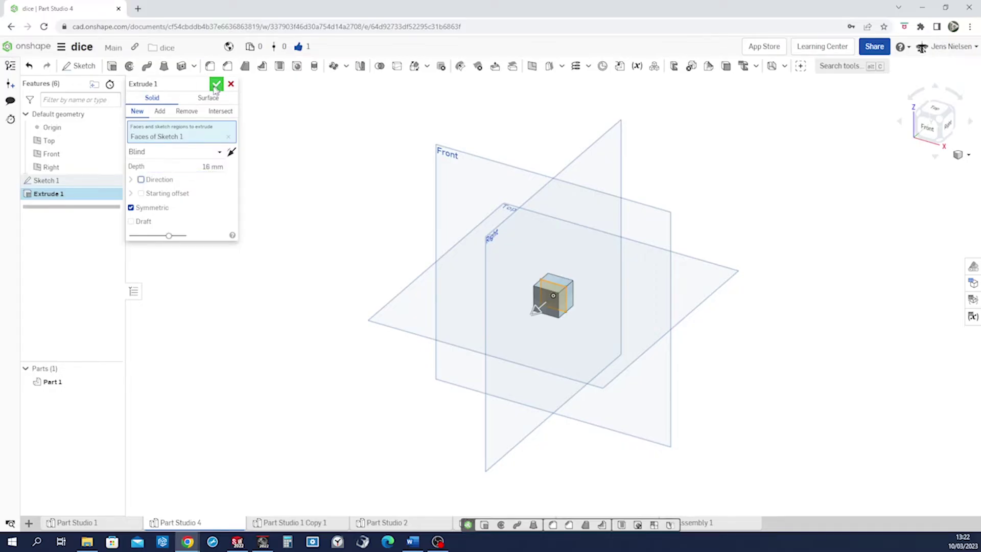
{"action": "left_click", "coordinate": [202, 82]}
{"action": "left_click", "coordinate": [214, 87]}
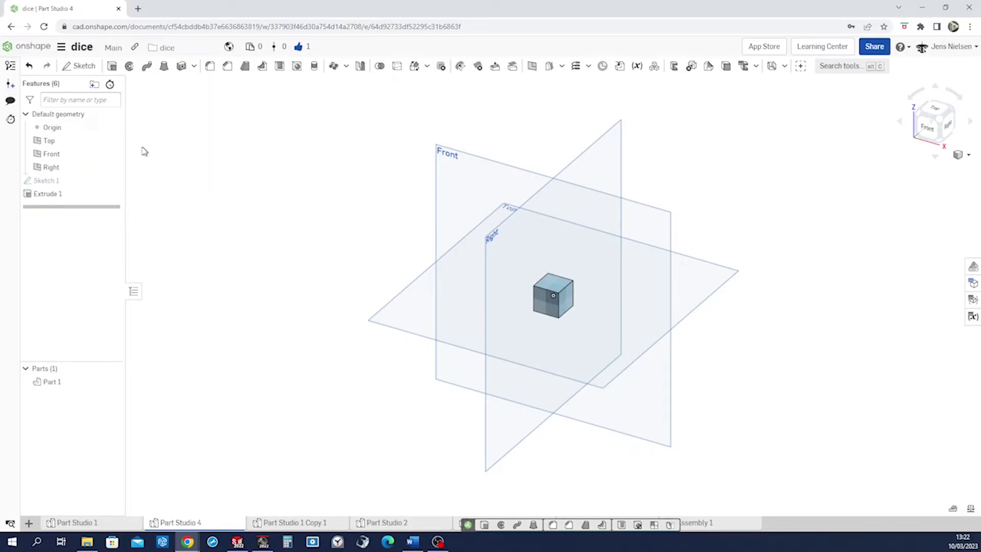
- Hide the Top, Front and Right planes and fit the cube to the view
{"action": "left_click", "coordinate": [113, 141]}
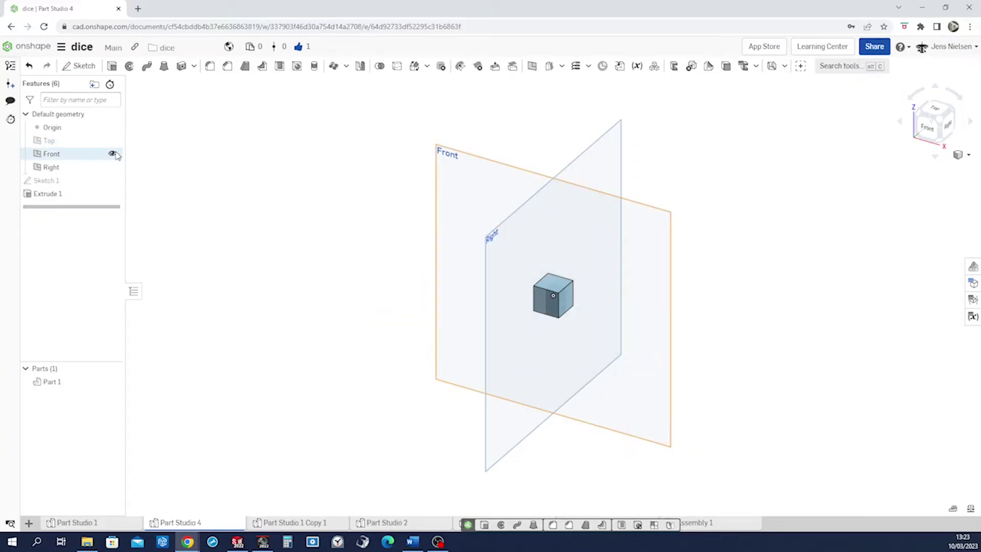
{"action": "left_click", "coordinate": [112, 154]}
{"action": "left_click", "coordinate": [112, 167]}
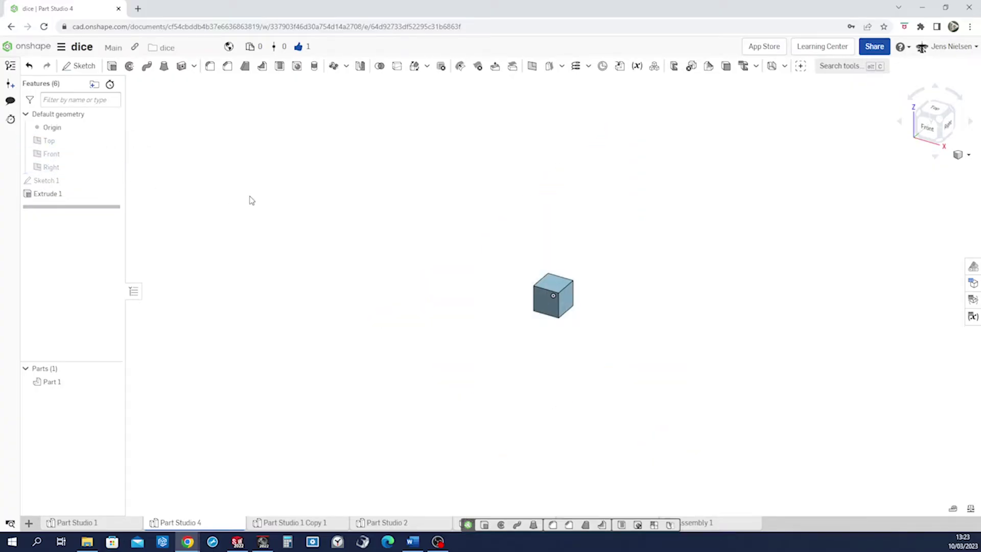
{"action": "key", "text": "f"}
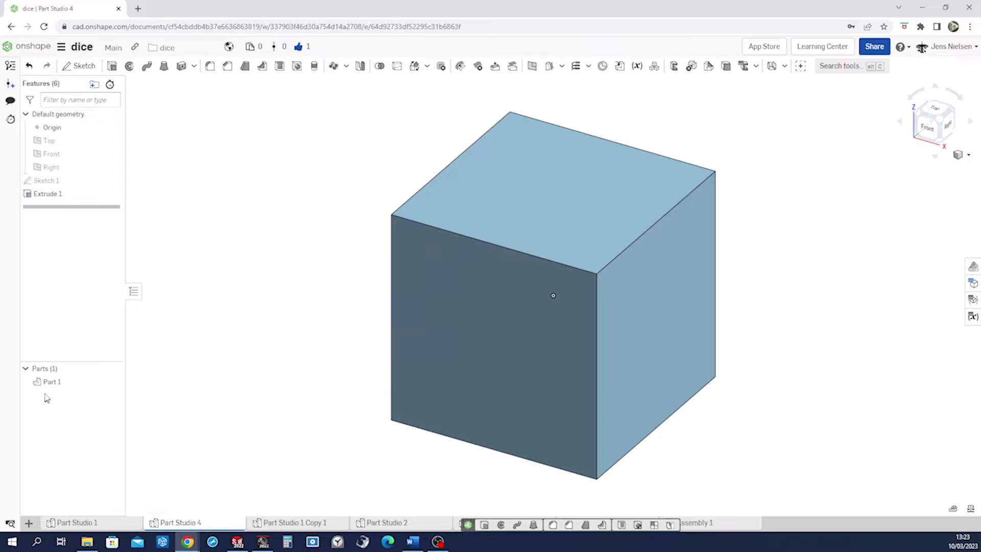
- Change the appearance of Part 1 to the very light gray palette color
{"action": "right_click", "coordinate": [50, 389]}
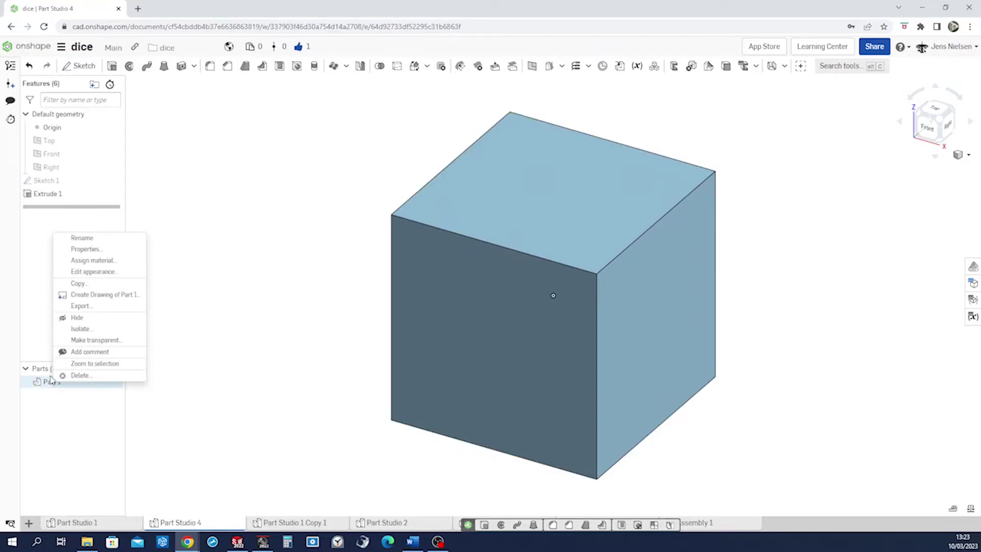
{"action": "left_click", "coordinate": [95, 272]}
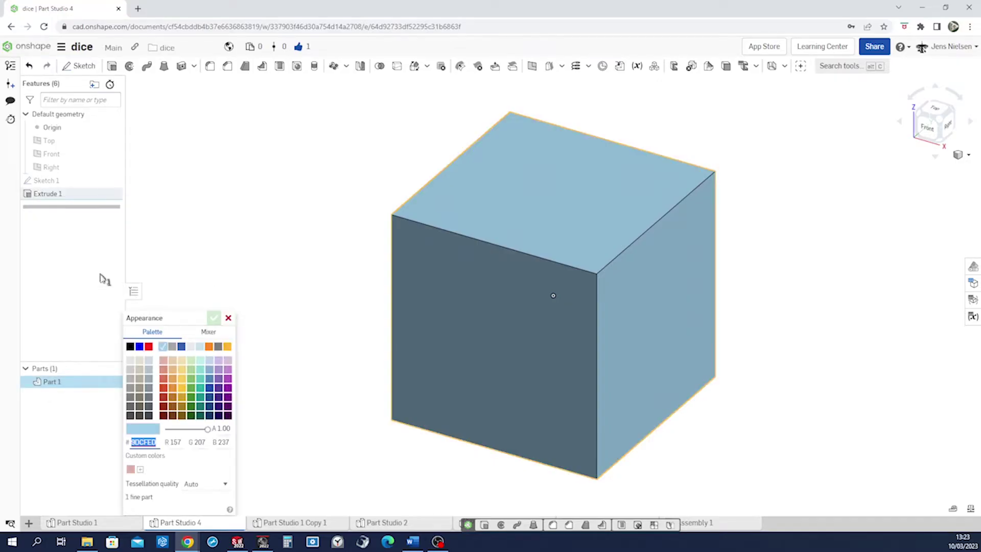
{"action": "left_click", "coordinate": [191, 348]}
{"action": "left_click", "coordinate": [214, 318]}
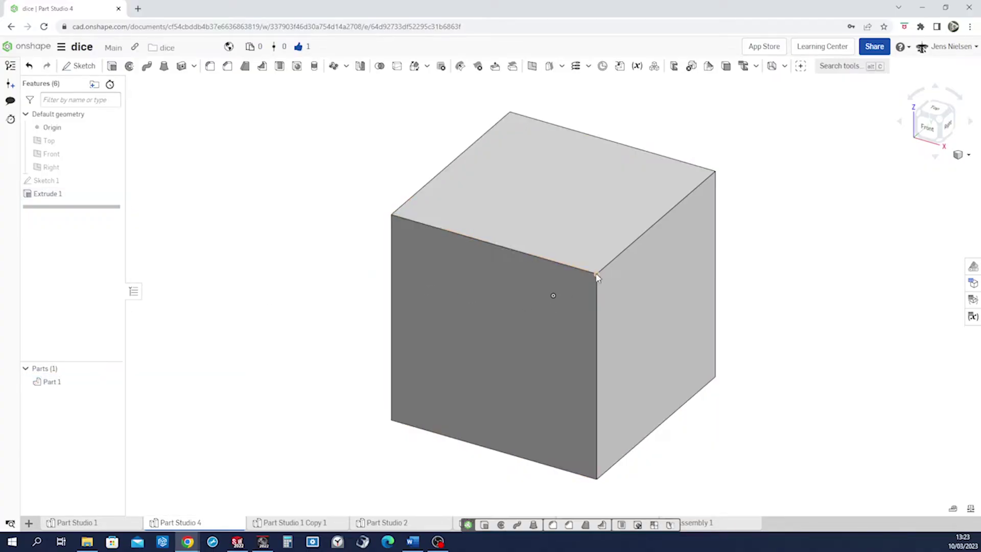
- Create a three-point plane cutting diagonally through the cube, defined by three of its corner vertices
{"action": "right_click_drag", "start_coordinate": [543, 287], "coordinate": [590, 263]}
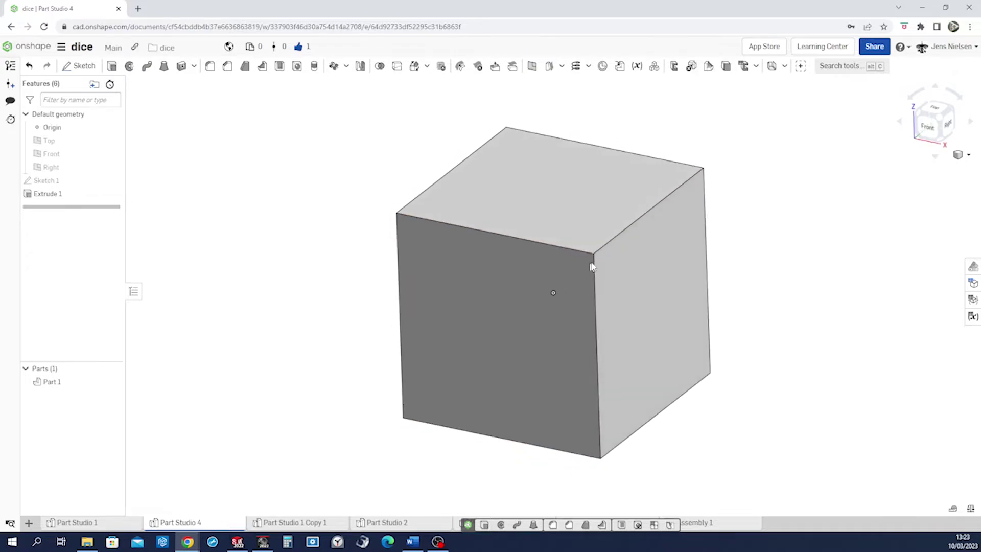
{"action": "key", "text": "s"}
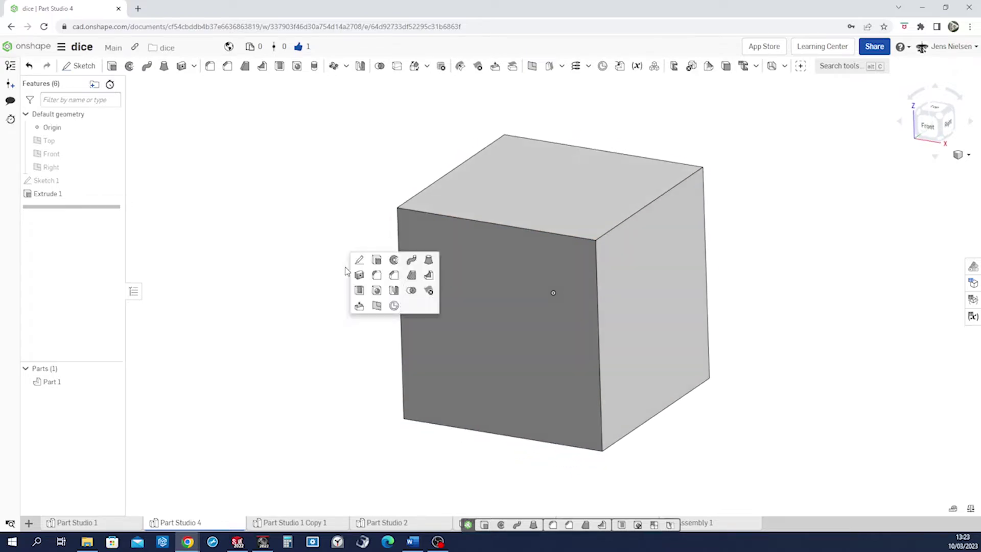
{"action": "left_click", "coordinate": [377, 306]}
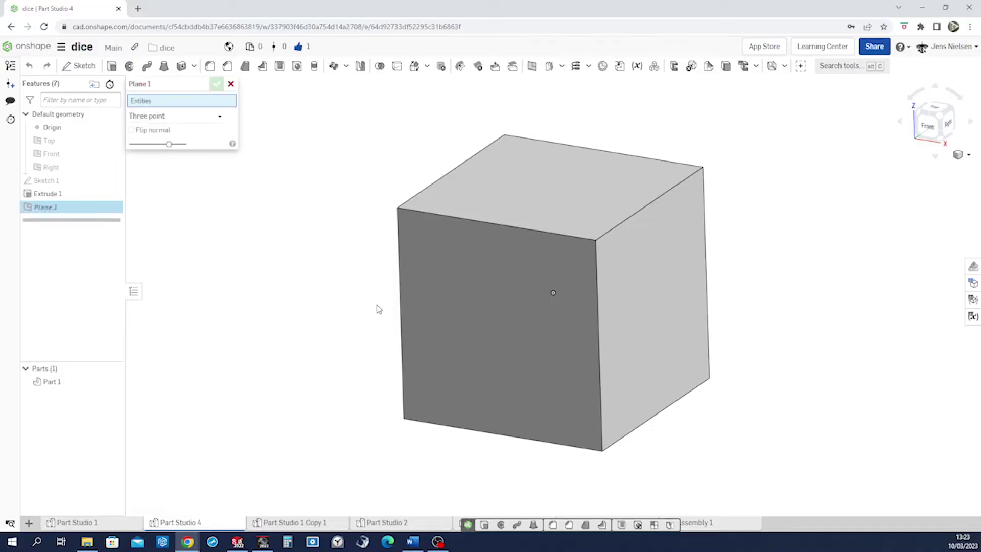
{"action": "left_click", "coordinate": [598, 244]}
{"action": "right_click_drag", "start_coordinate": [620, 276], "coordinate": [579, 375]}
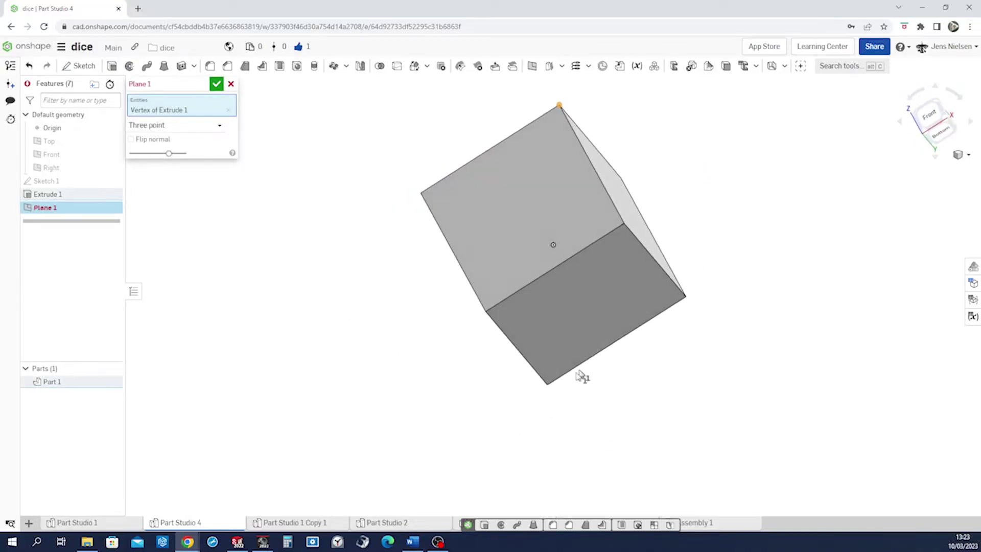
{"action": "left_click", "coordinate": [547, 385]}
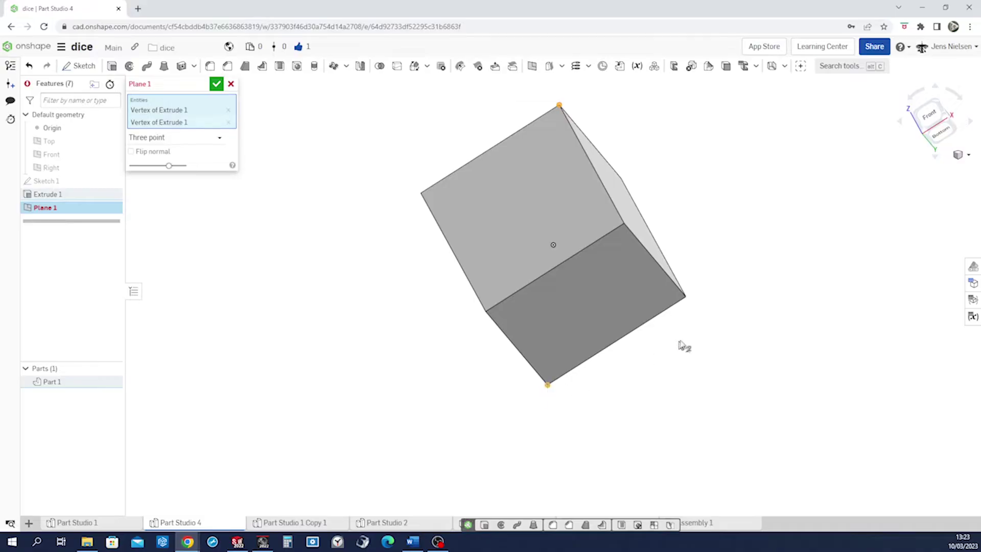
{"action": "left_click", "coordinate": [686, 297]}
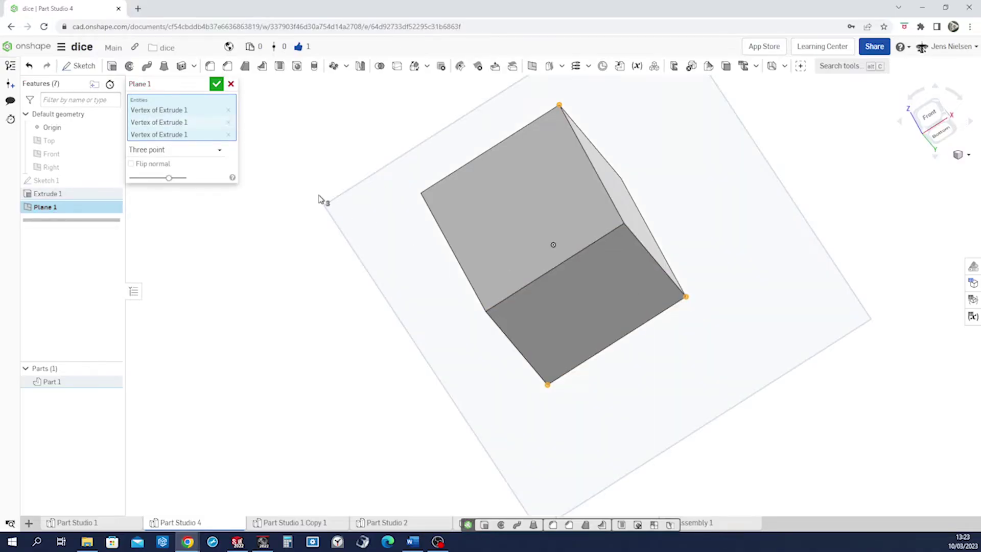
{"action": "left_click", "coordinate": [216, 83]}
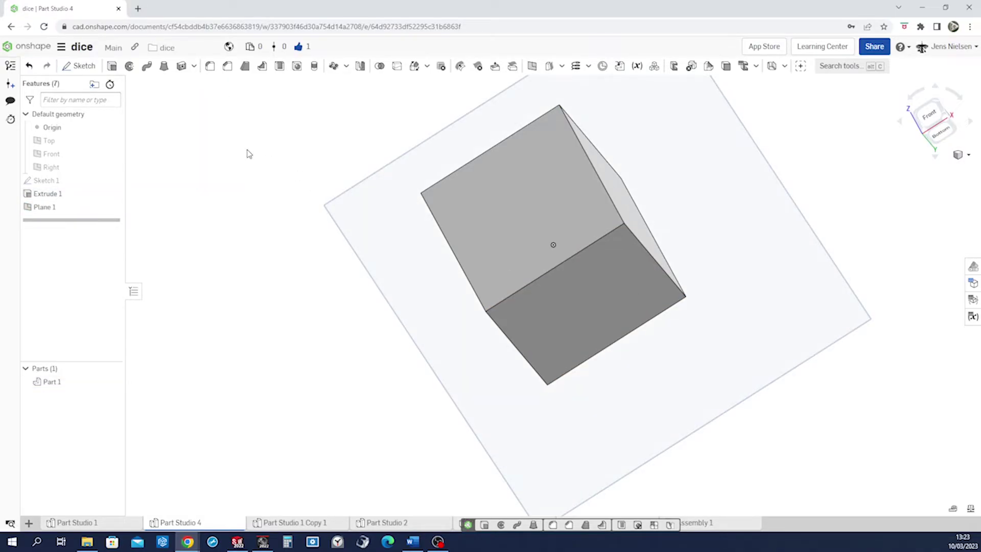
- Start a new sketch on the diagonal plane through the cube's corners
{"action": "key", "text": "s"}
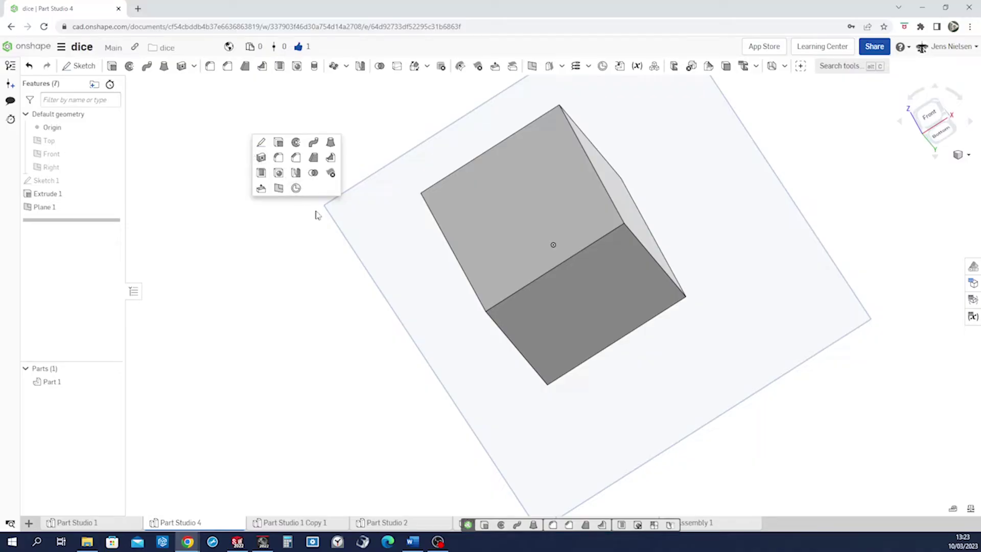
{"action": "left_click", "coordinate": [334, 221]}
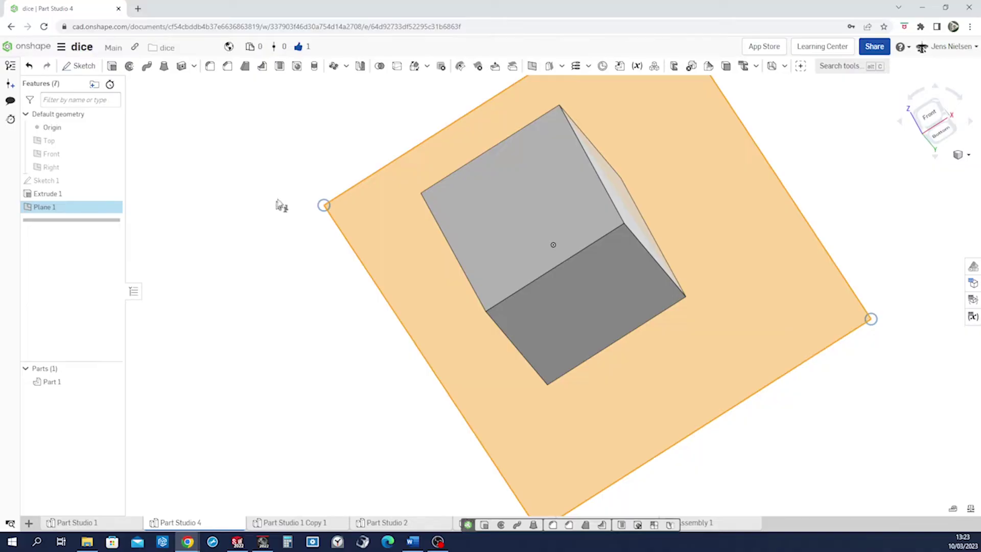
{"action": "left_click", "coordinate": [326, 275]}
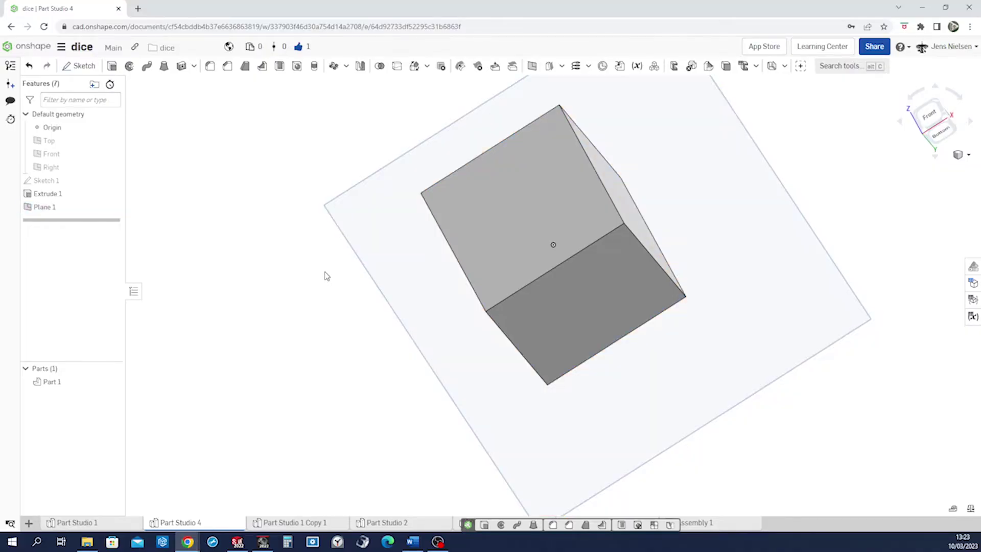
{"action": "key", "text": "s"}
{"action": "left_click", "coordinate": [340, 263]}
{"action": "left_click", "coordinate": [359, 262]}
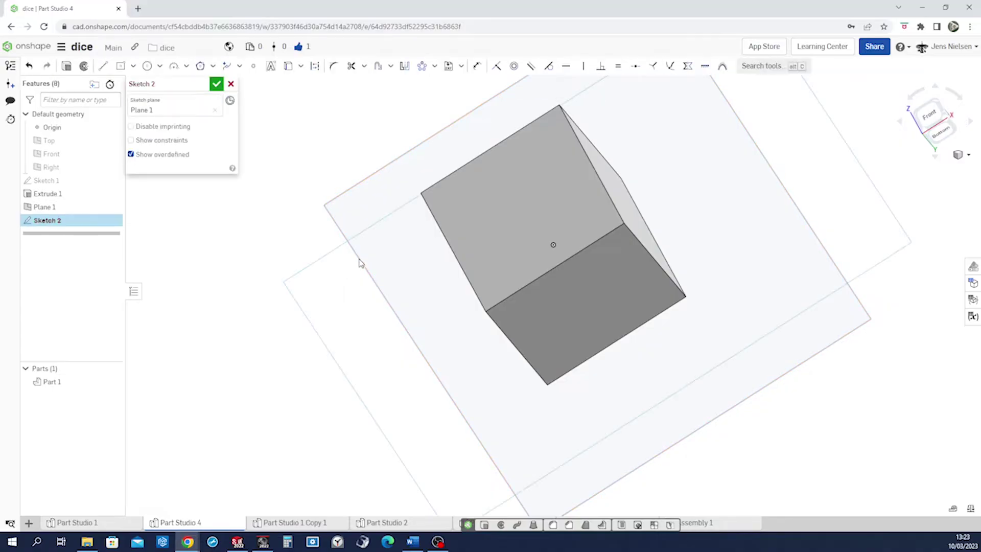
- Project the cube's edges and face diagonals onto the sketch plane to form the diagonal cross-section's rectangular outline
{"action": "left_click", "coordinate": [290, 68]}
{"action": "right_click_drag", "start_coordinate": [425, 221], "coordinate": [458, 280]}
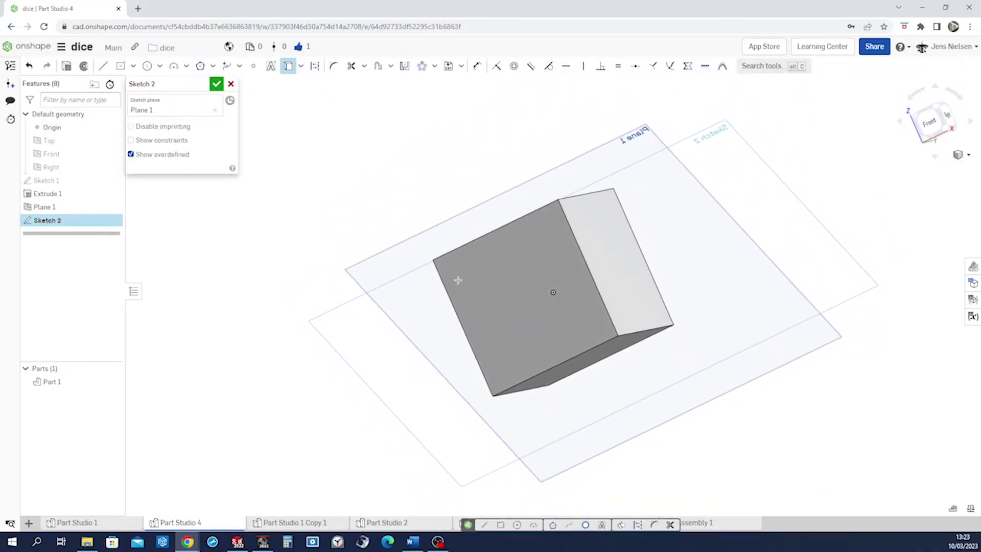
{"action": "left_click", "coordinate": [483, 238]}
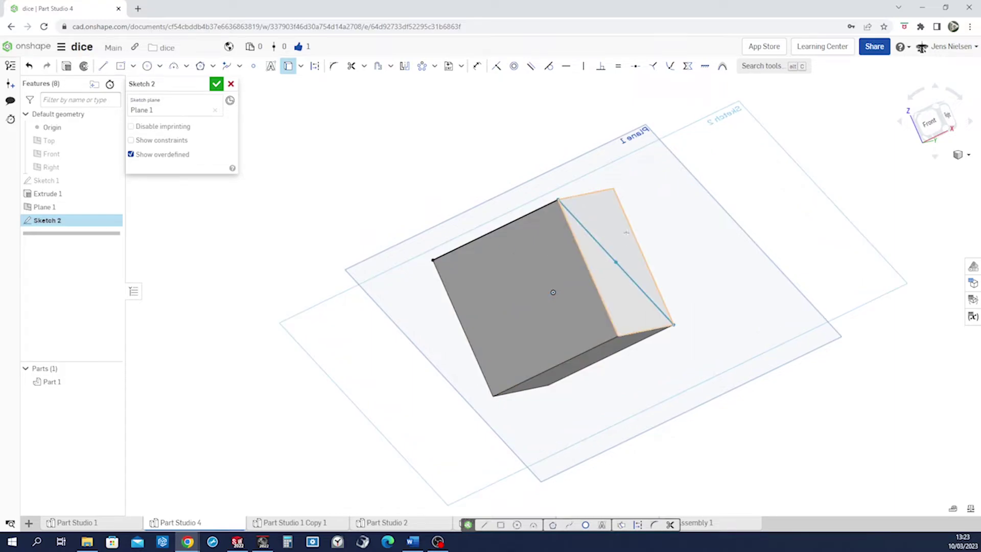
{"action": "left_click", "coordinate": [604, 225]}
{"action": "right_click_drag", "start_coordinate": [614, 286], "coordinate": [621, 233]}
{"action": "right_click_drag", "start_coordinate": [667, 313], "coordinate": [541, 340]}
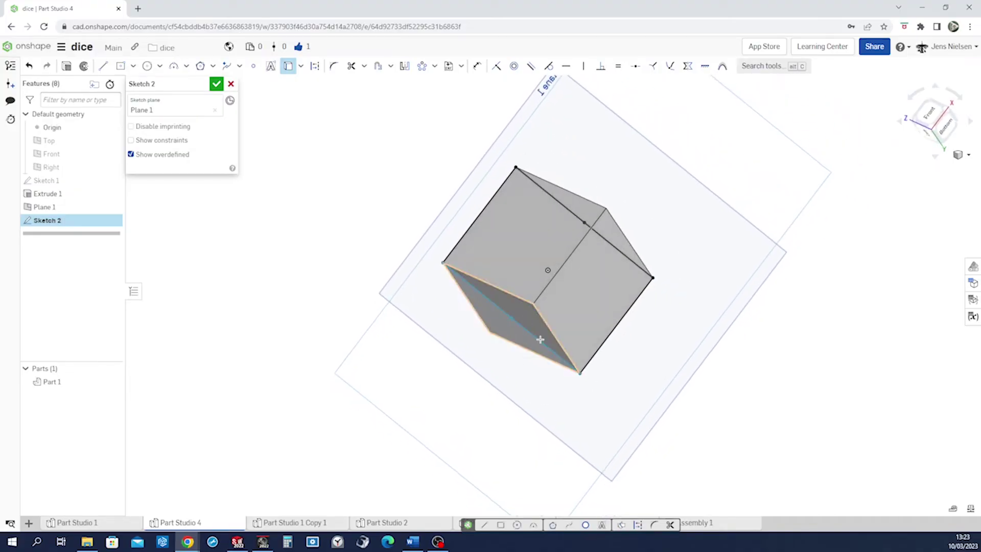
{"action": "left_click", "coordinate": [540, 339]}
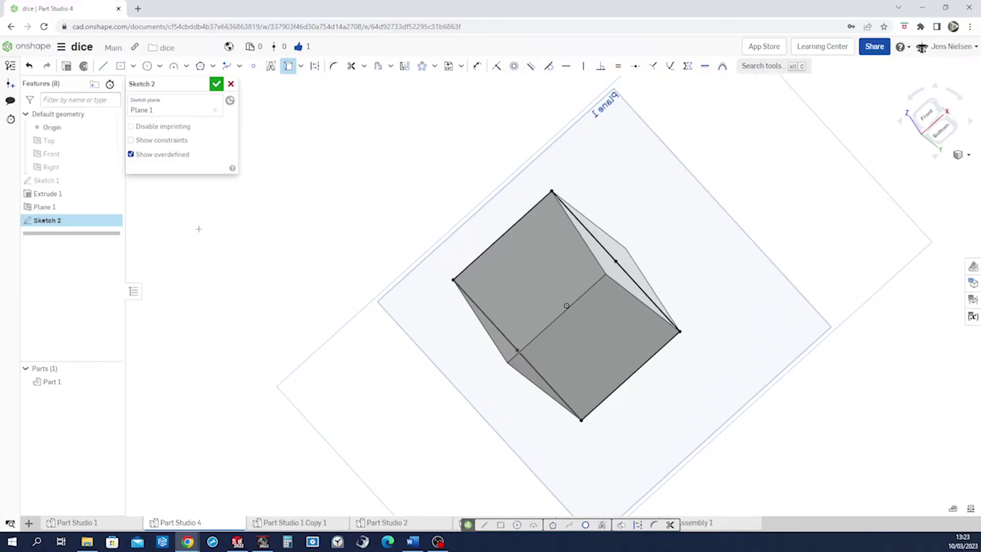
- Draw a line between two opposite corners of the projected rectangle, passing through the cube's centre
{"action": "key", "text": "l"}
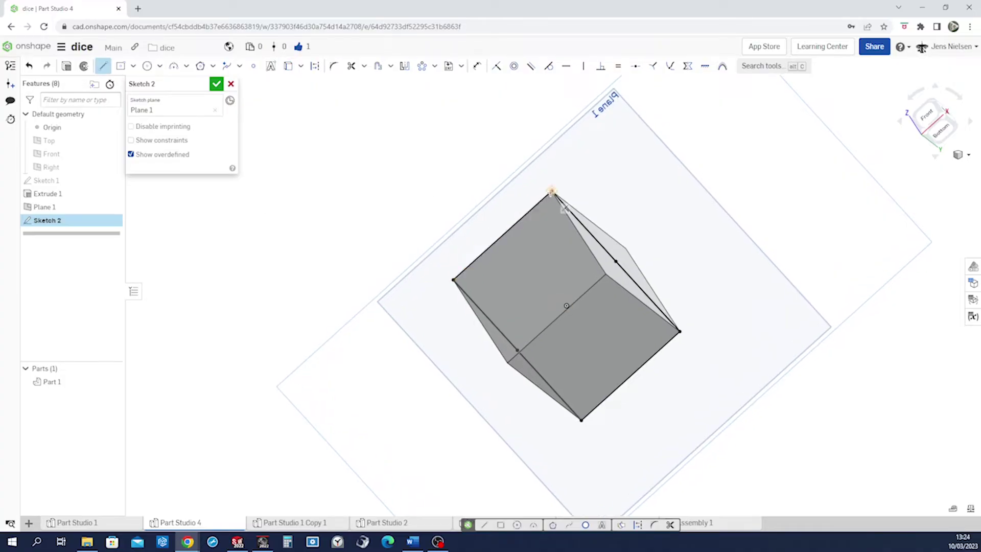
{"action": "left_click", "coordinate": [552, 191]}
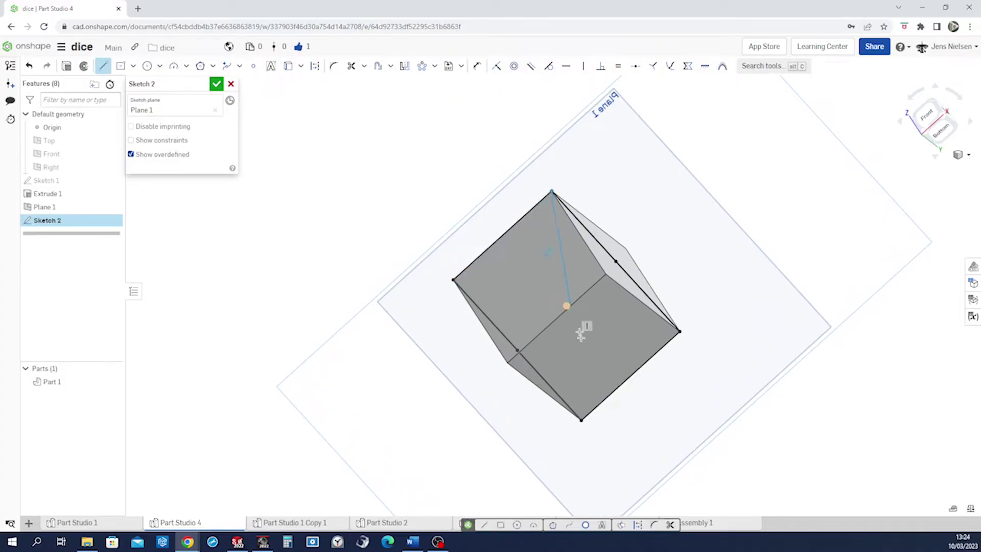
{"action": "left_click", "coordinate": [582, 420]}
{"action": "key", "text": "Escape"}
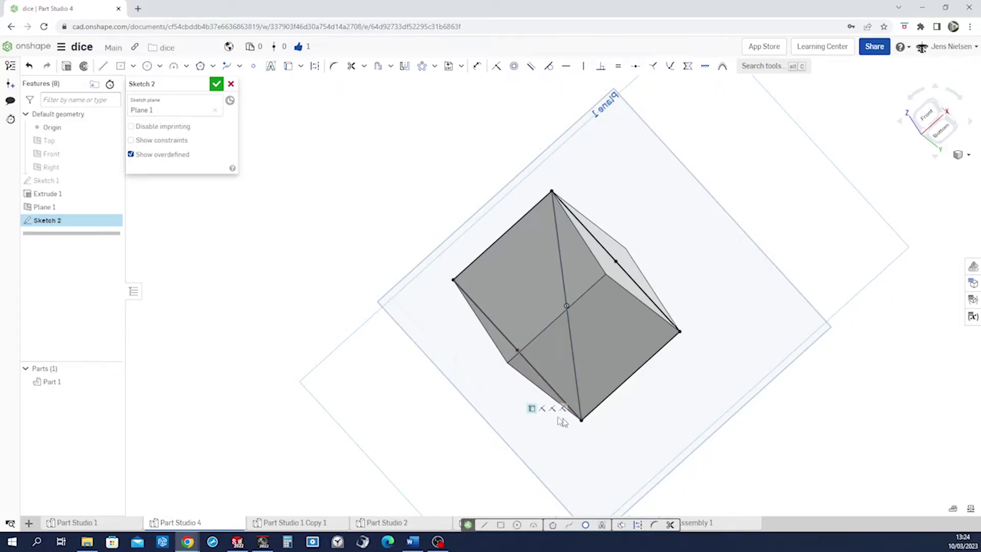
{"action": "key", "text": "n"}
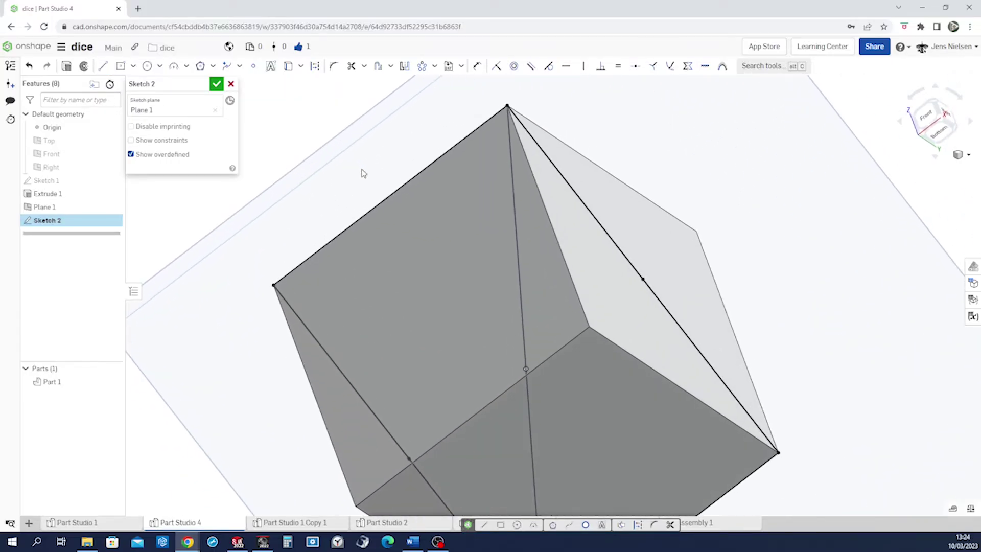
{"action": "key", "text": "l"}
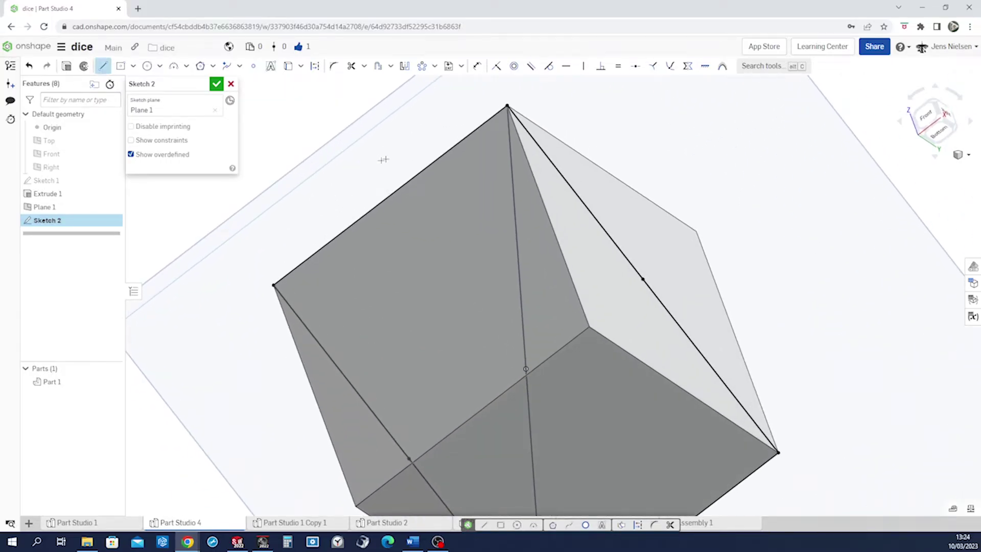
{"action": "left_click", "coordinate": [512, 166]}
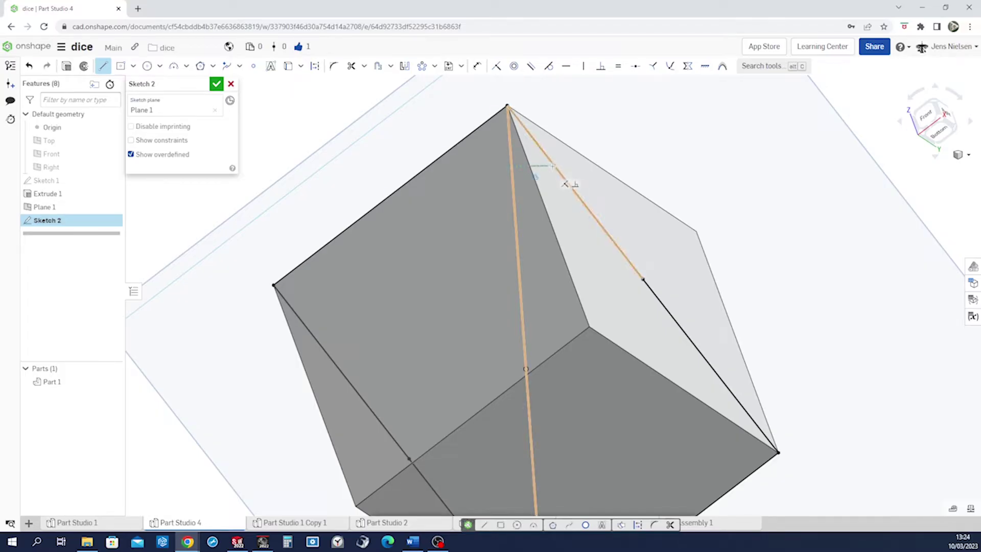
{"action": "left_click", "coordinate": [555, 166]}
{"action": "key", "text": "Escape"}
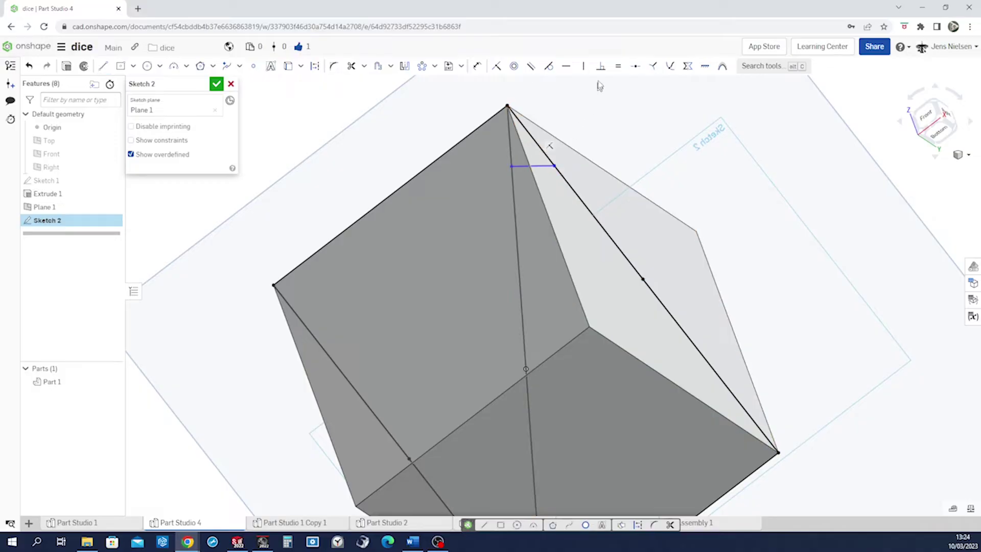
{"action": "left_click", "coordinate": [601, 66]}
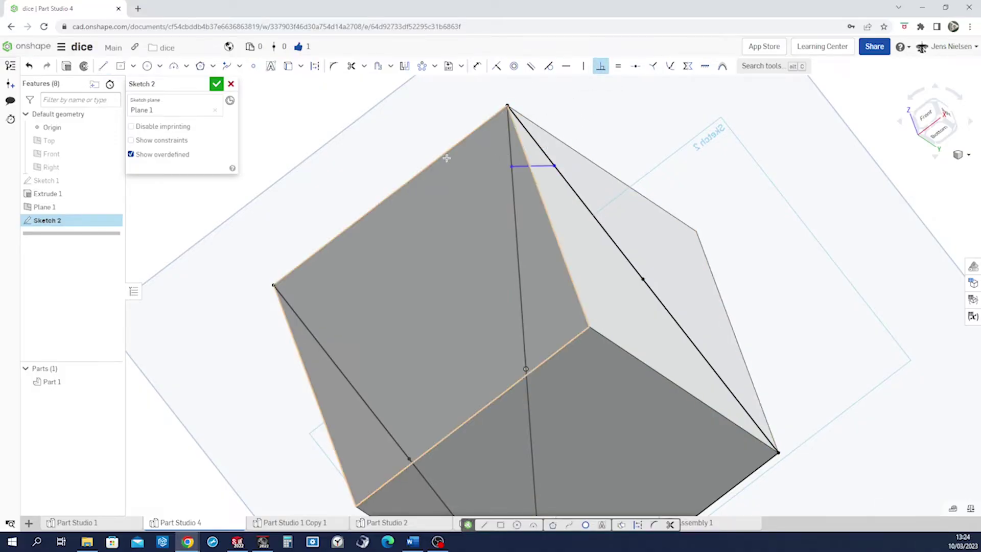
{"action": "scroll", "coordinate": [446, 157], "scroll_direction": "up", "scroll_amount": 3}
{"action": "key", "text": "n"}
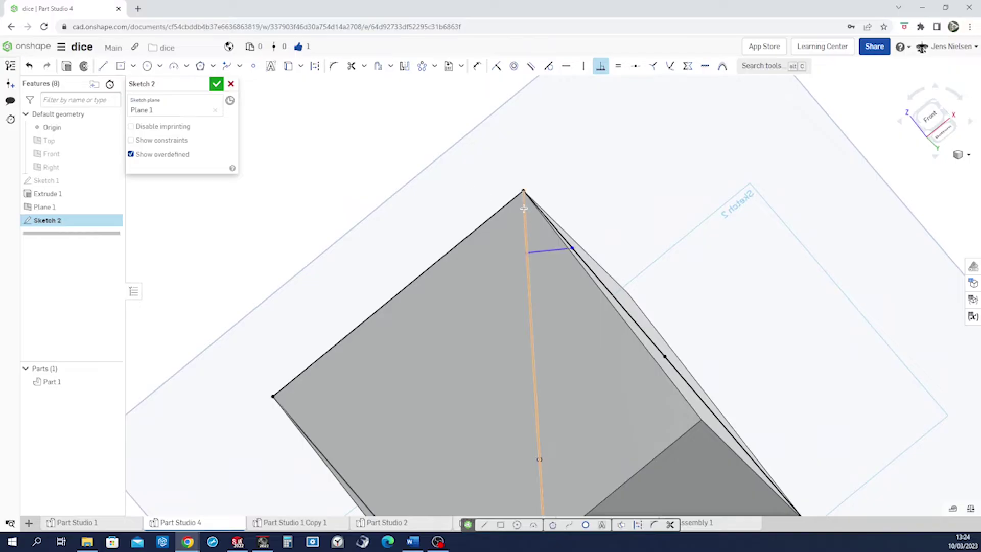
{"action": "key", "text": "Escape"}
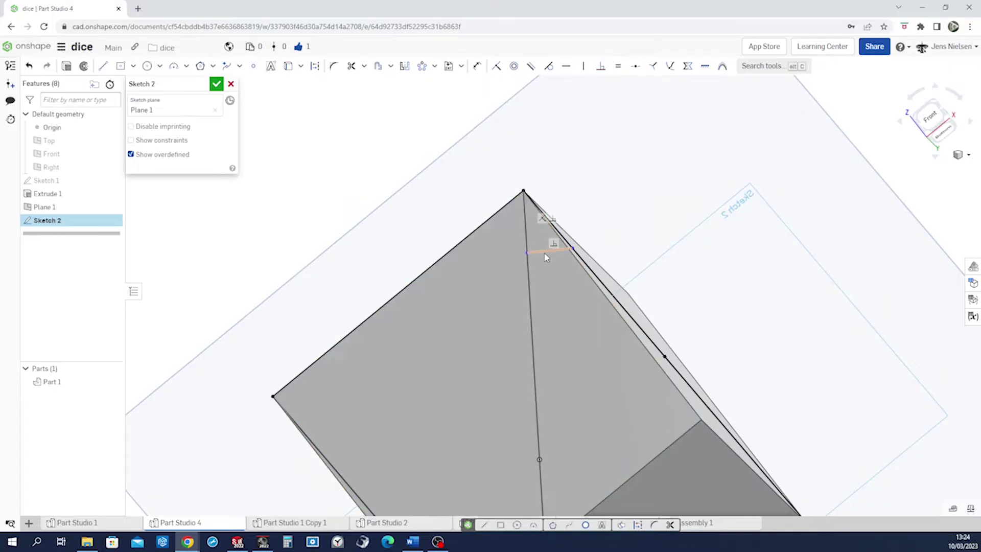
{"action": "key", "text": "Delete"}
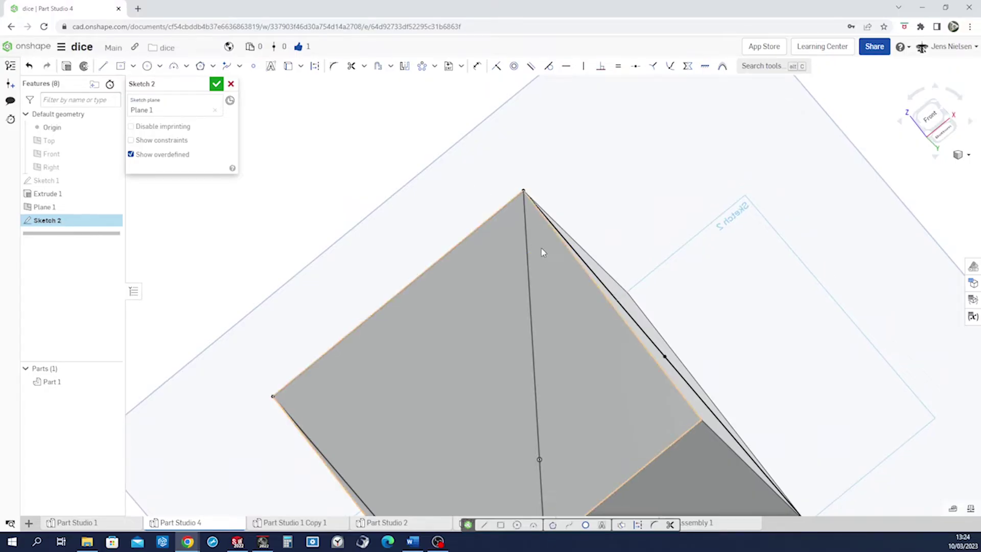
- Draw a line about 3.5 mm long from the diagonal to the projected cube edge near the corner, and make it perpendicular to the diagonal
{"action": "key", "text": "l"}
{"action": "left_click", "coordinate": [526, 246]}
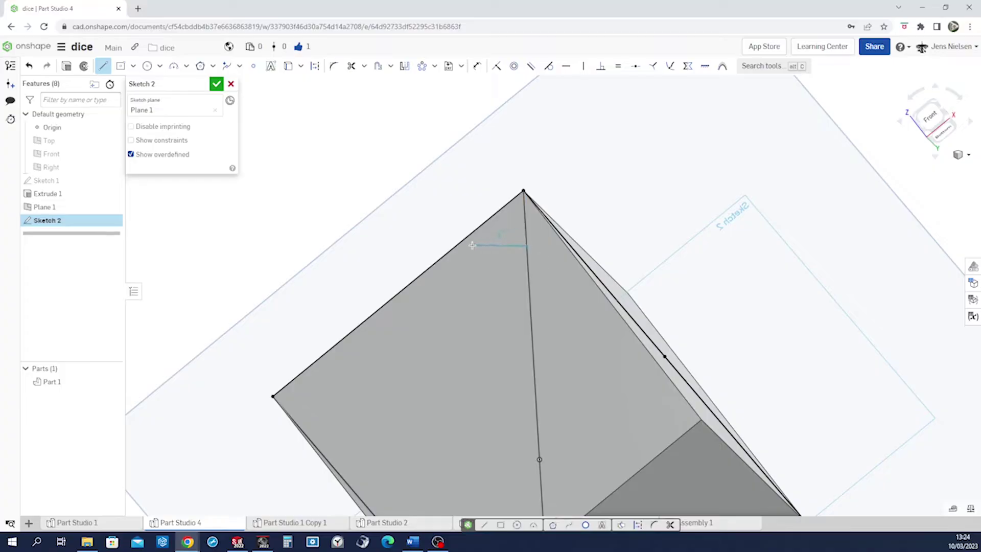
{"action": "left_click", "coordinate": [457, 246]}
{"action": "key", "text": "Escape"}
{"action": "left_click", "coordinate": [601, 66]}
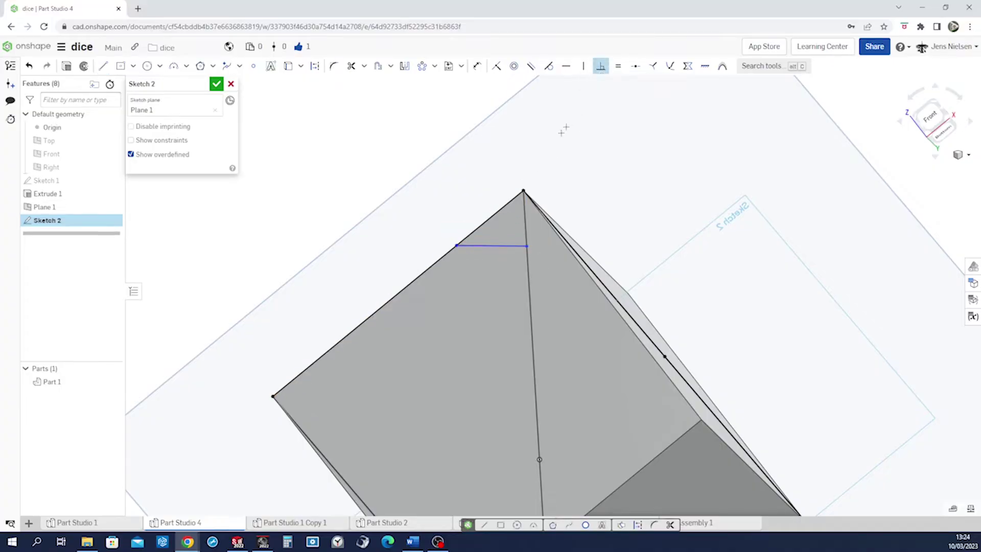
{"action": "left_click", "coordinate": [504, 245]}
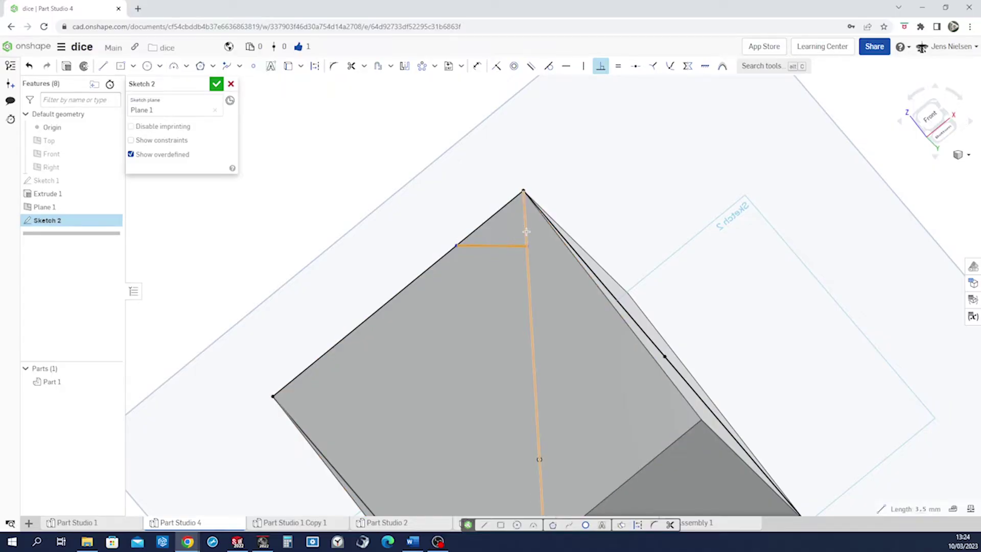
{"action": "left_click", "coordinate": [526, 232]}
- Sketch a three-point arc from the short line's end on the cube edge to the diagonal, just inside the corner
{"action": "key", "text": "s"}
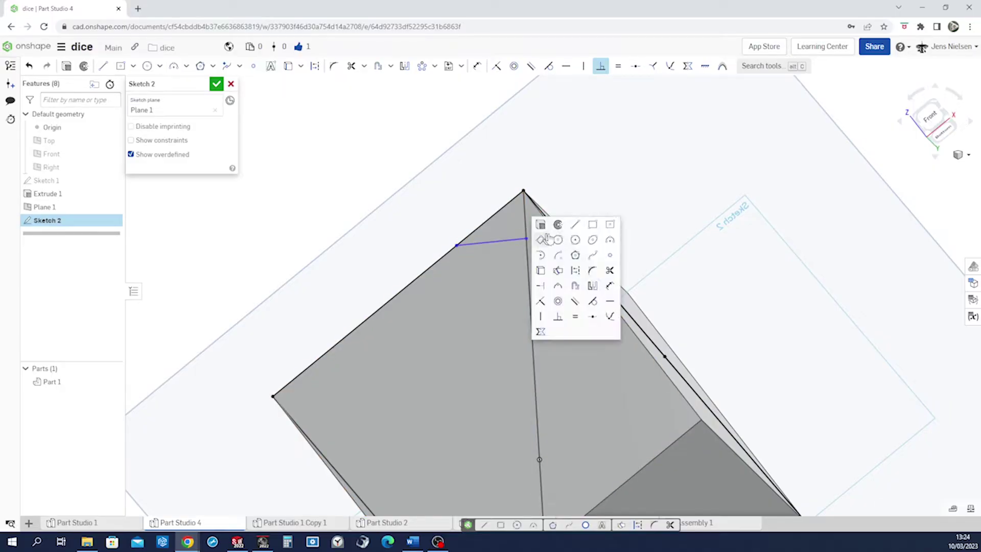
{"action": "left_click", "coordinate": [609, 238]}
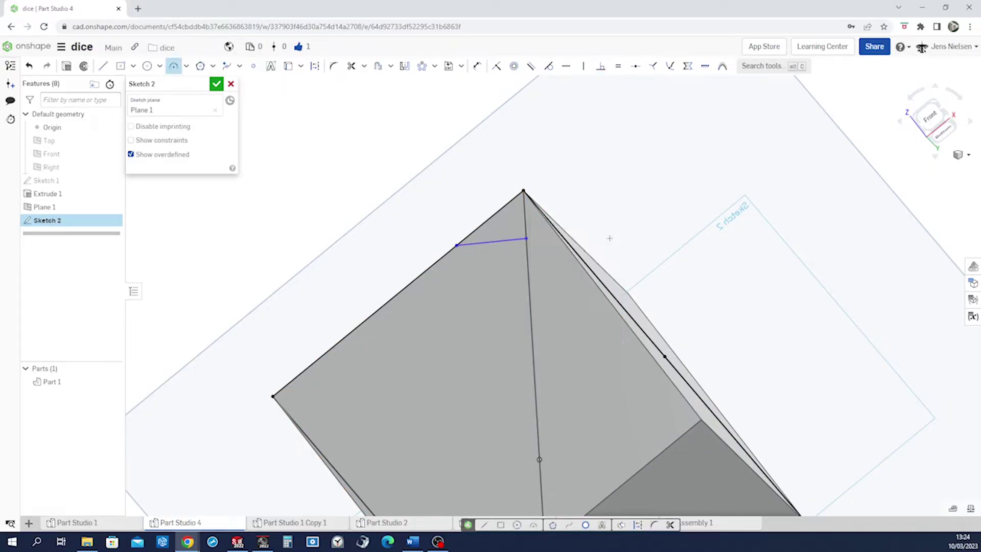
{"action": "left_click", "coordinate": [456, 245]}
{"action": "left_click", "coordinate": [526, 218]}
{"action": "left_click", "coordinate": [509, 222]}
{"action": "key", "text": "Escape"}
- Draw a short guide line outward from the arc's end on the diagonal, away from the arc
{"action": "key", "text": "l"}
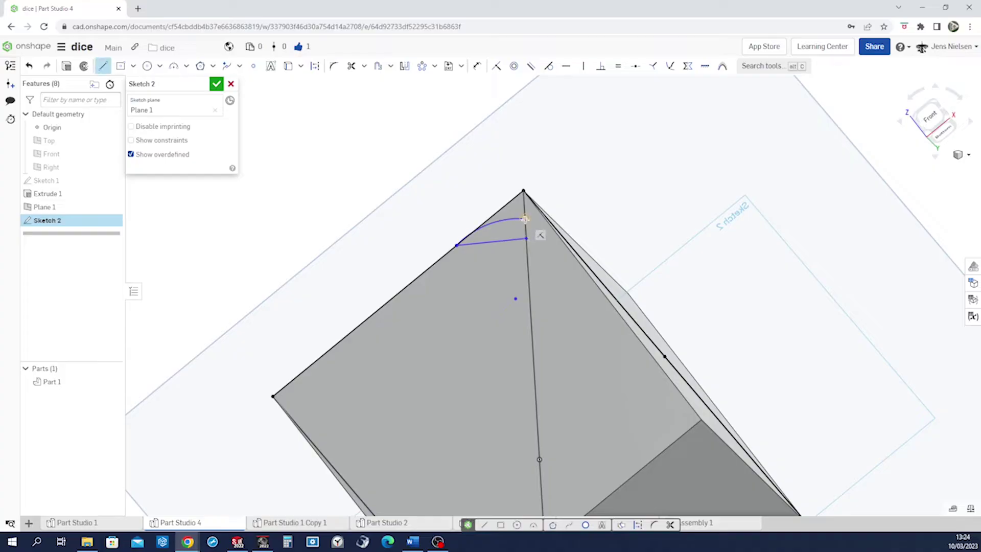
{"action": "left_click", "coordinate": [526, 219]}
{"action": "left_click", "coordinate": [572, 217]}
{"action": "key", "text": "Escape"}
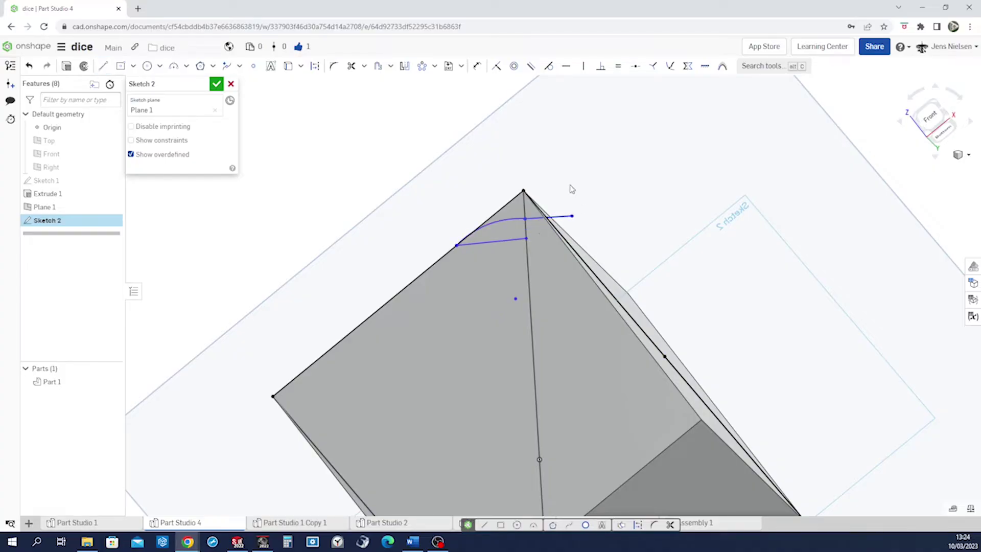
- Make the arc tangent to both the guide line and the projected cube edge
{"action": "key", "text": "t"}
{"action": "left_click", "coordinate": [553, 216]}
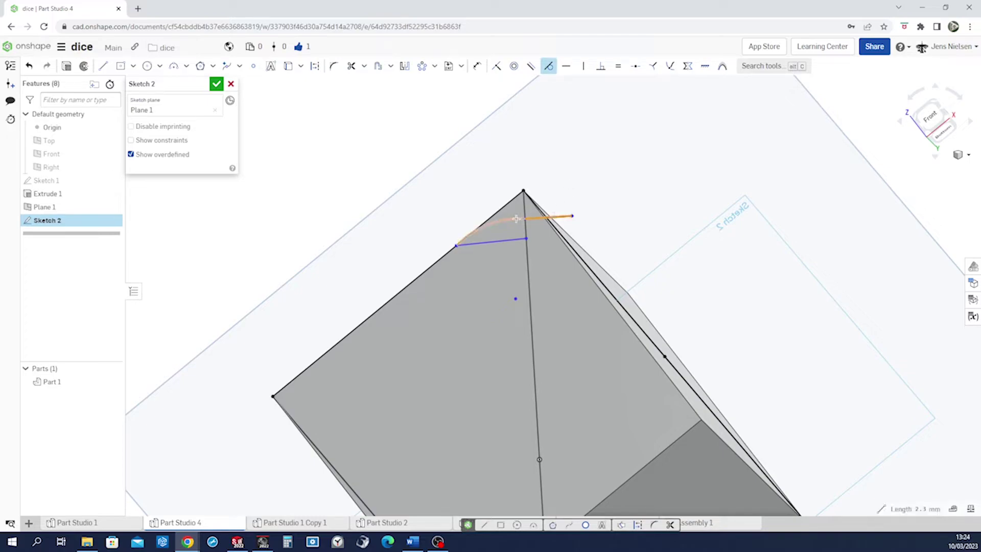
{"action": "left_click", "coordinate": [481, 228]}
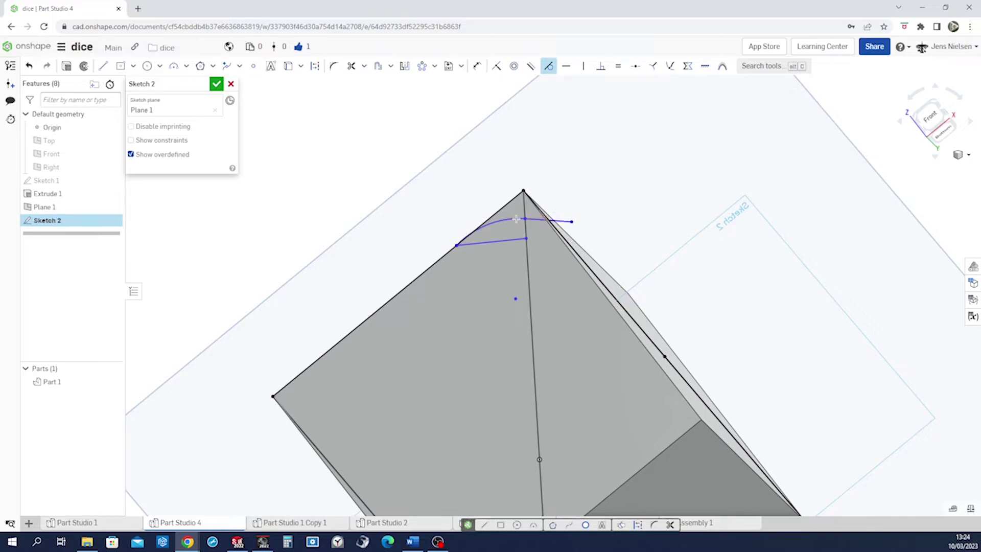
{"action": "left_click", "coordinate": [488, 228]}
{"action": "left_click", "coordinate": [492, 218]}
- Make the guide line parallel to the short line that is perpendicular to the diagonal
{"action": "key", "text": "b"}
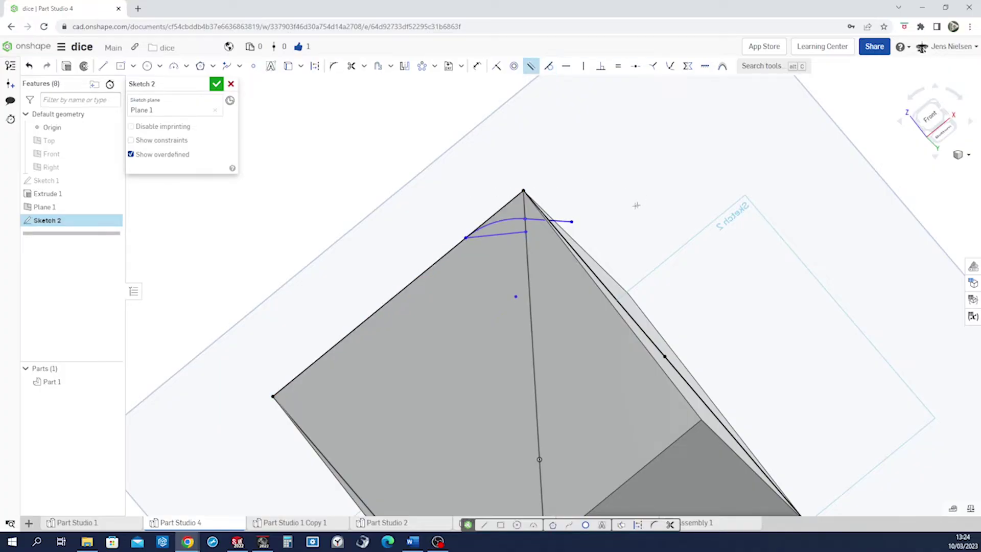
{"action": "left_click", "coordinate": [565, 219]}
{"action": "left_click", "coordinate": [514, 232]}
- Dimension the distance from the cube corner to the short perpendicular line as 3 mm and finish the sketch
{"action": "key", "text": "d"}
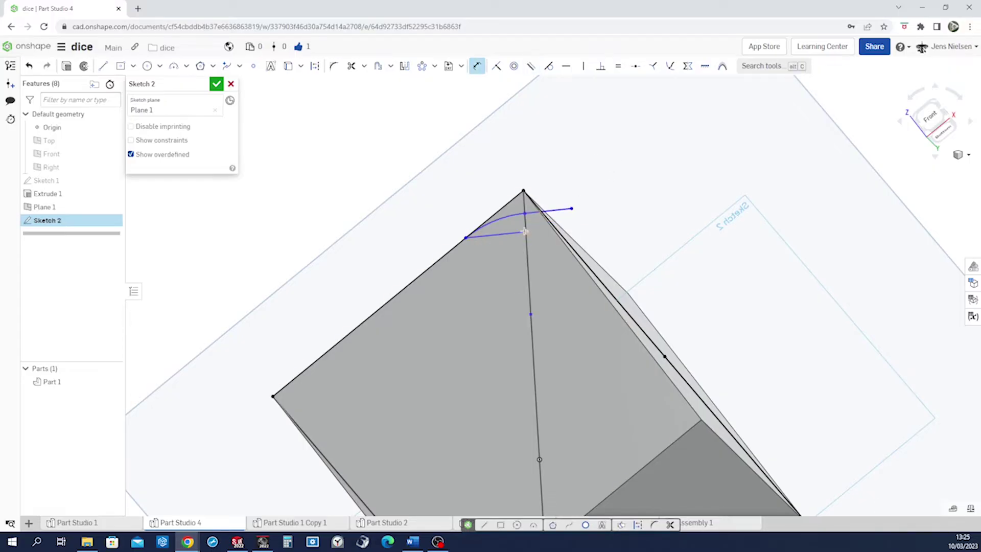
{"action": "left_click", "coordinate": [524, 190]}
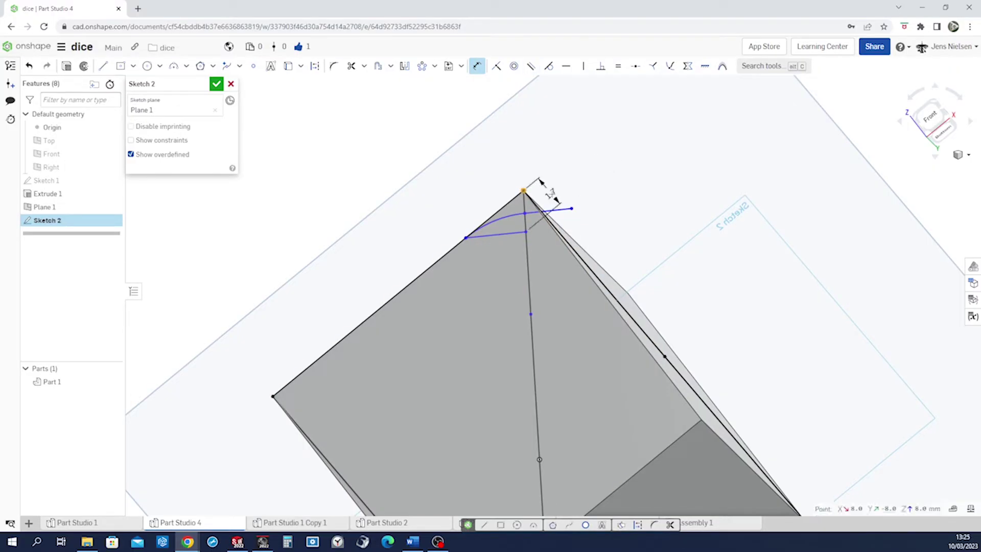
{"action": "left_click", "coordinate": [539, 220]}
{"action": "type", "text": "3"}
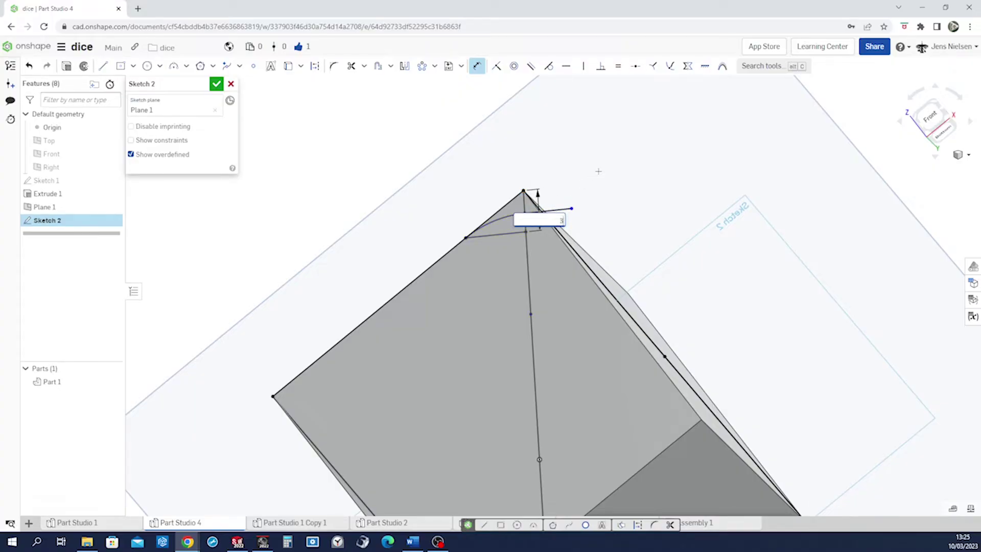
{"action": "key", "text": "Return"}
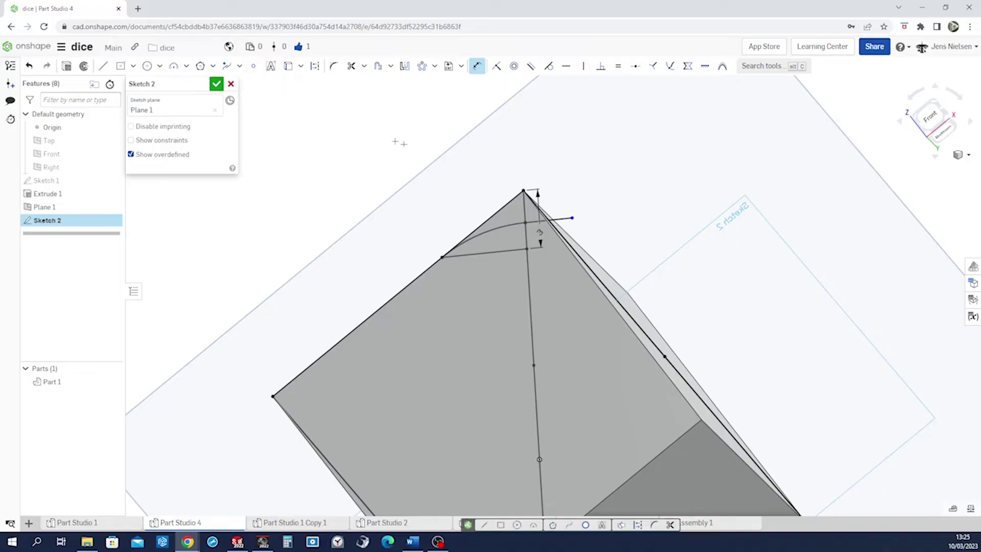
{"action": "left_click", "coordinate": [216, 84]}
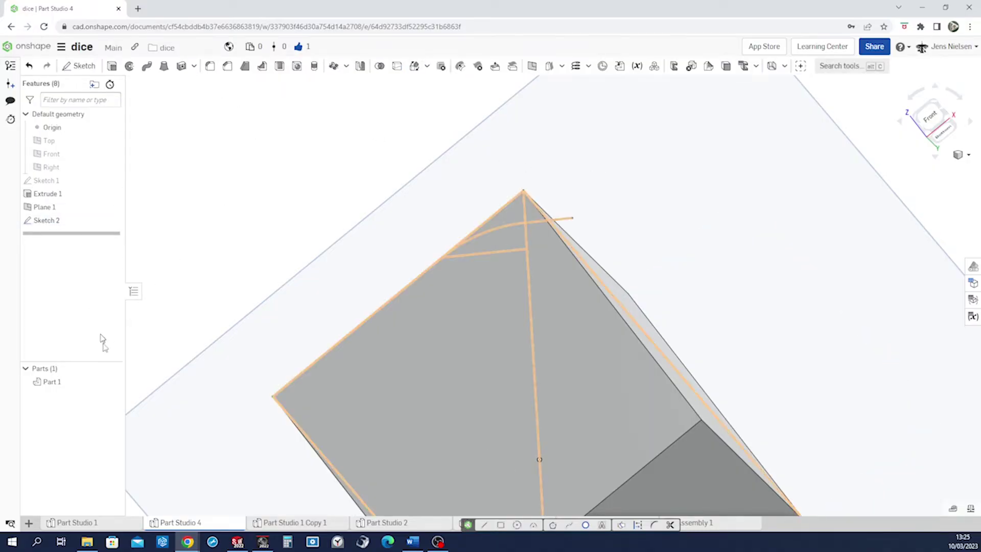
- Revolve the region between the arc and cube corner fully around the diagonal line, removing it from Part 1
{"action": "left_click", "coordinate": [113, 382]}
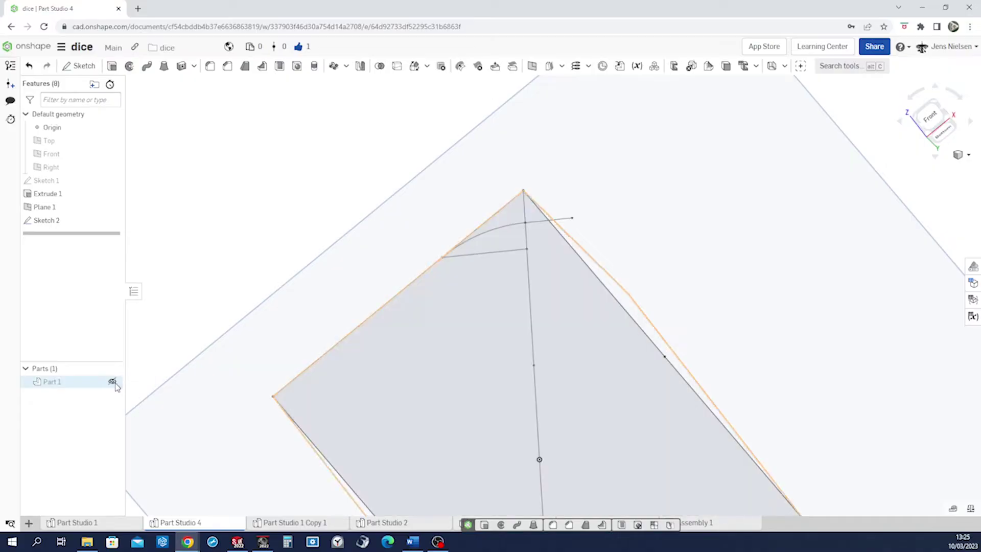
{"action": "left_click", "coordinate": [128, 66]}
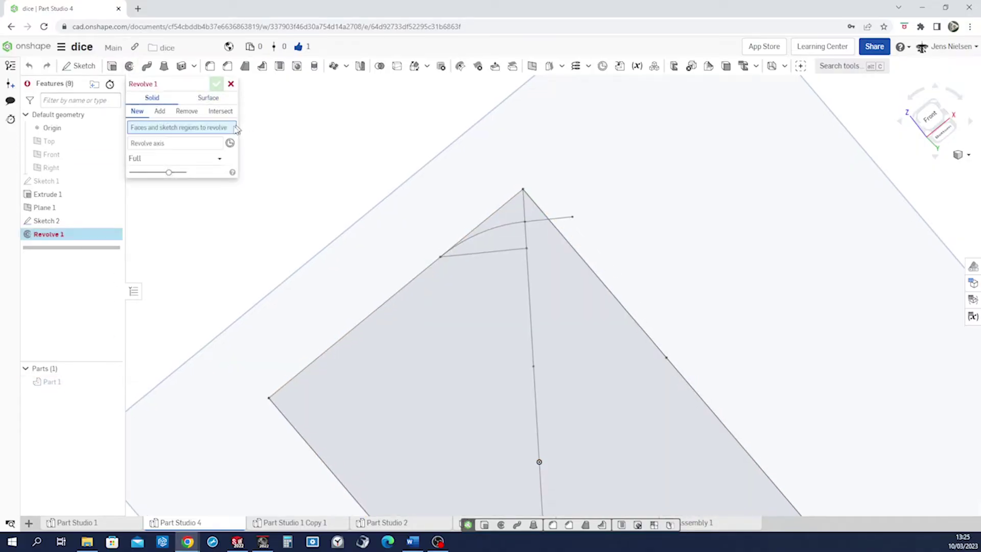
{"action": "left_click", "coordinate": [516, 219]}
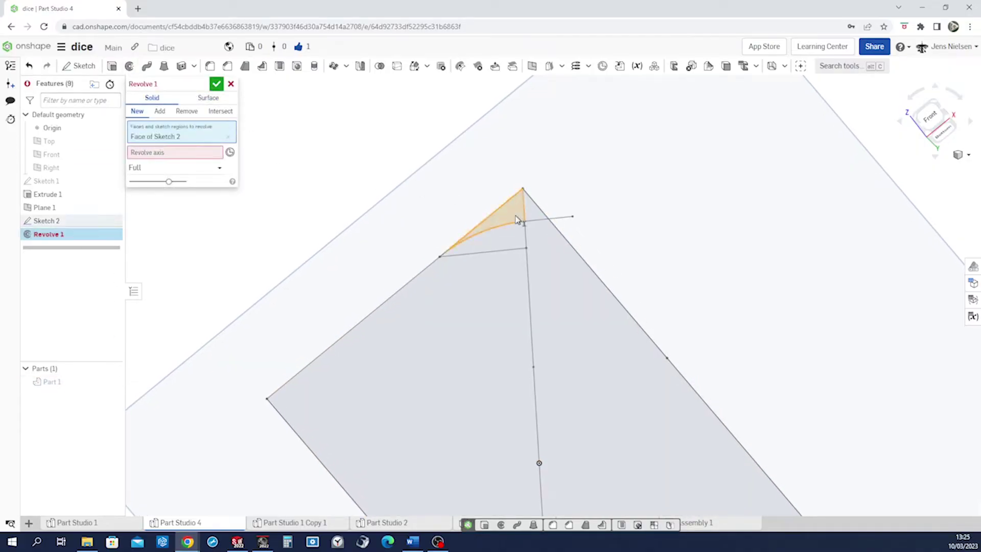
{"action": "left_click", "coordinate": [184, 152]}
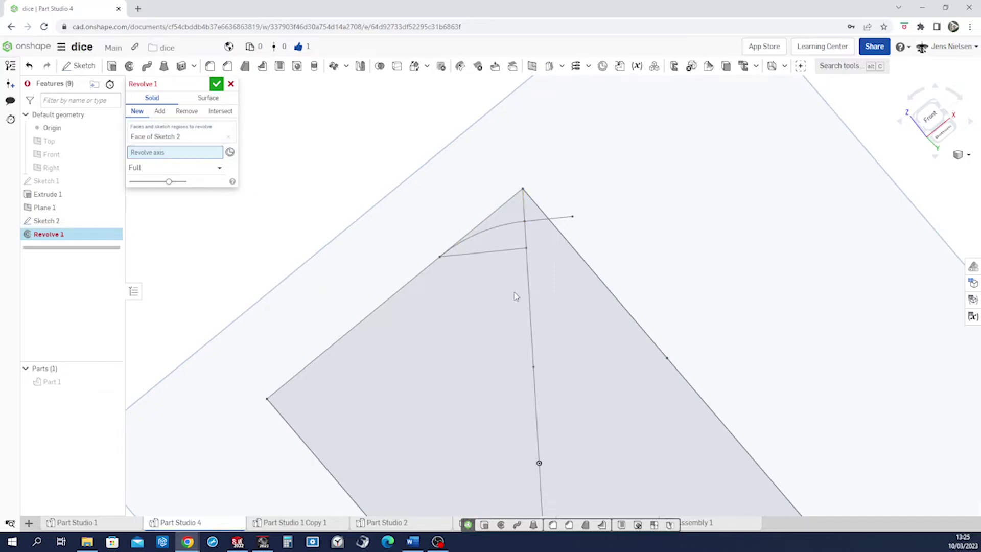
{"action": "left_click", "coordinate": [531, 297]}
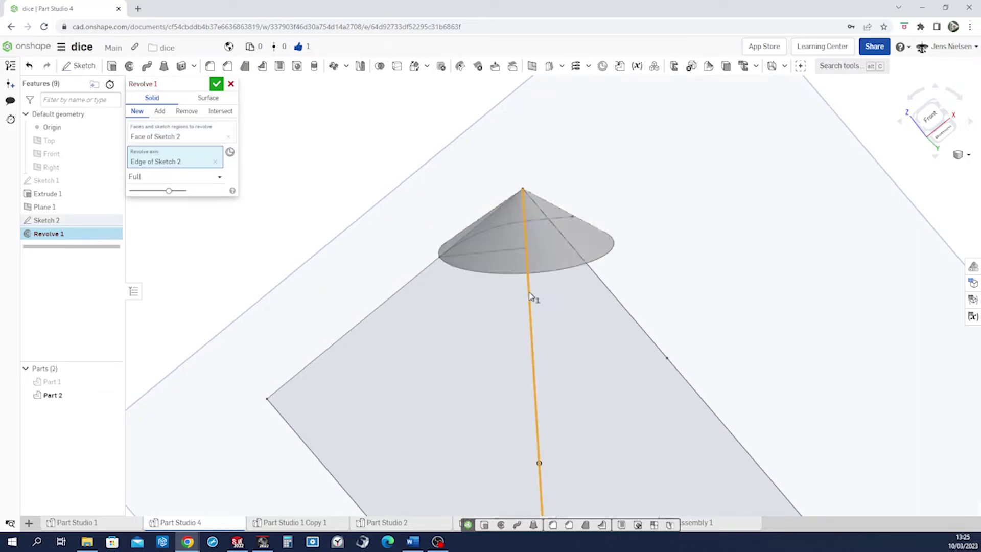
{"action": "left_click", "coordinate": [188, 114]}
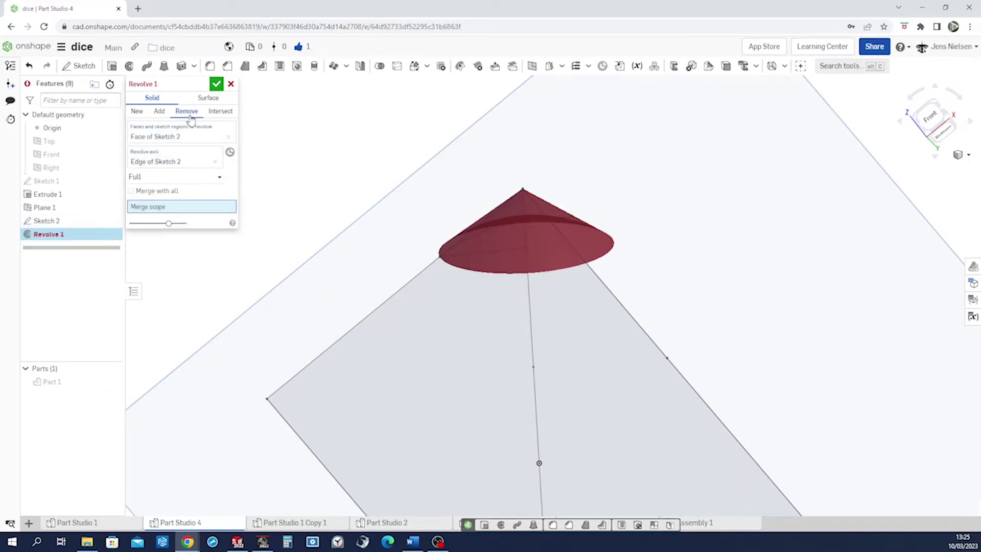
{"action": "left_click", "coordinate": [62, 387]}
{"action": "left_click", "coordinate": [112, 384]}
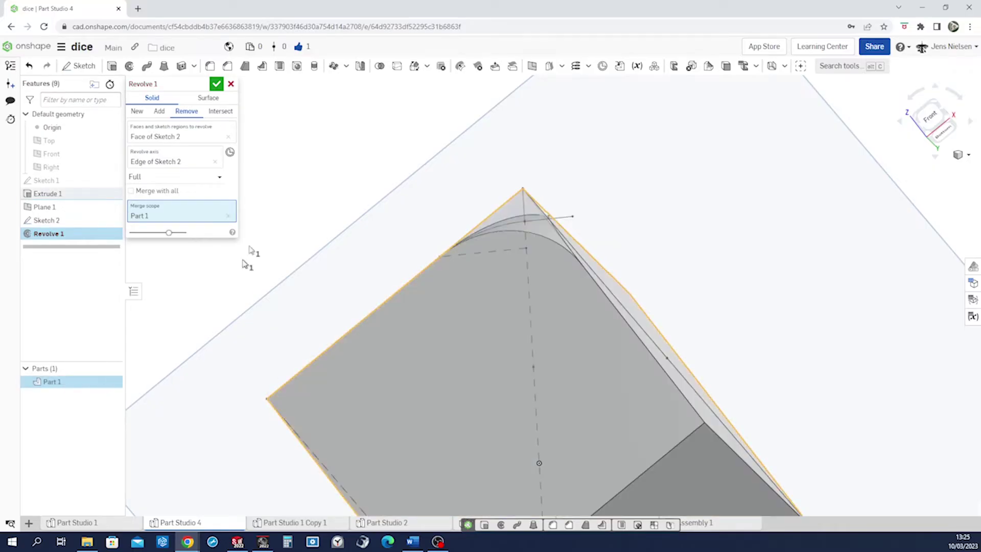
{"action": "left_click", "coordinate": [216, 84]}
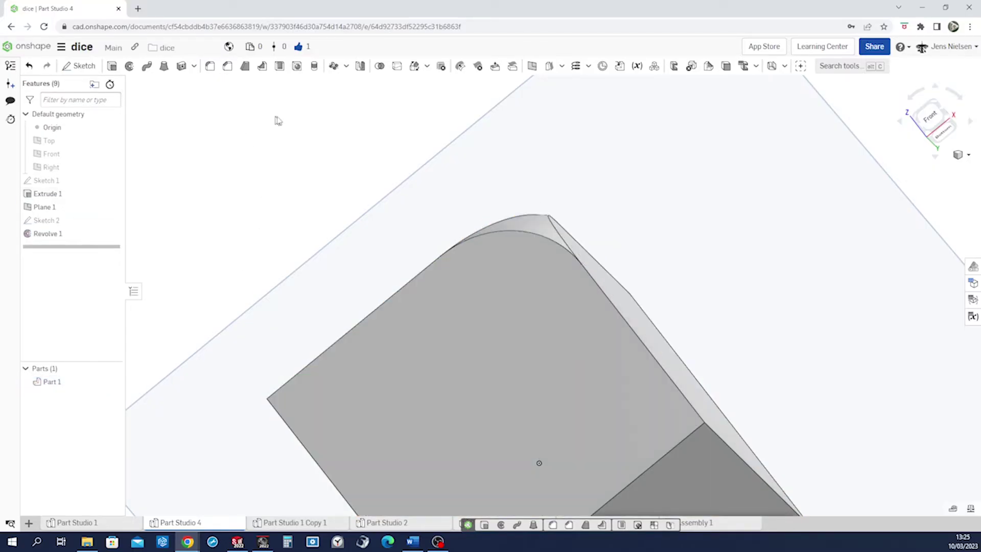
- Hide the diagonal construction plane used for the corner sketch
{"action": "key", "text": "f"}
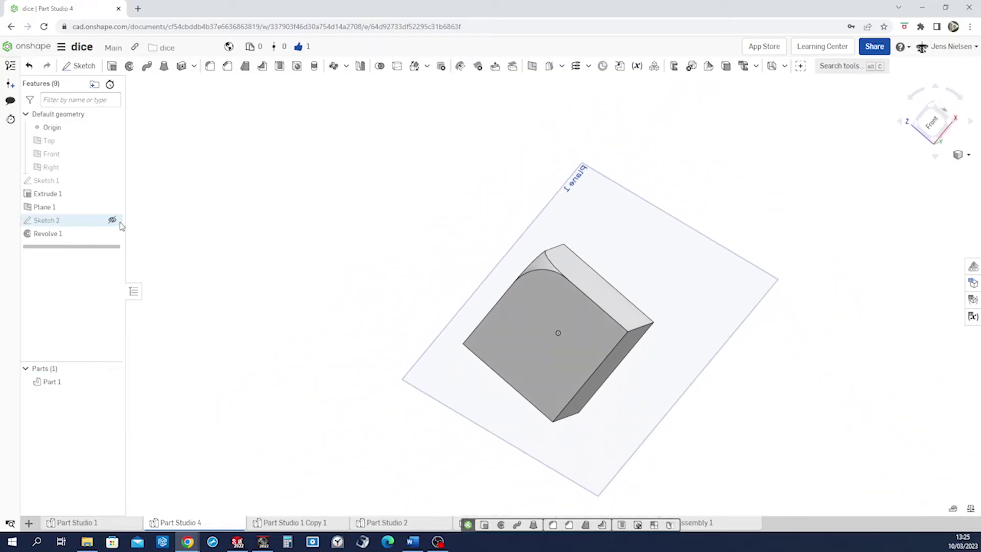
{"action": "left_click", "coordinate": [113, 207]}
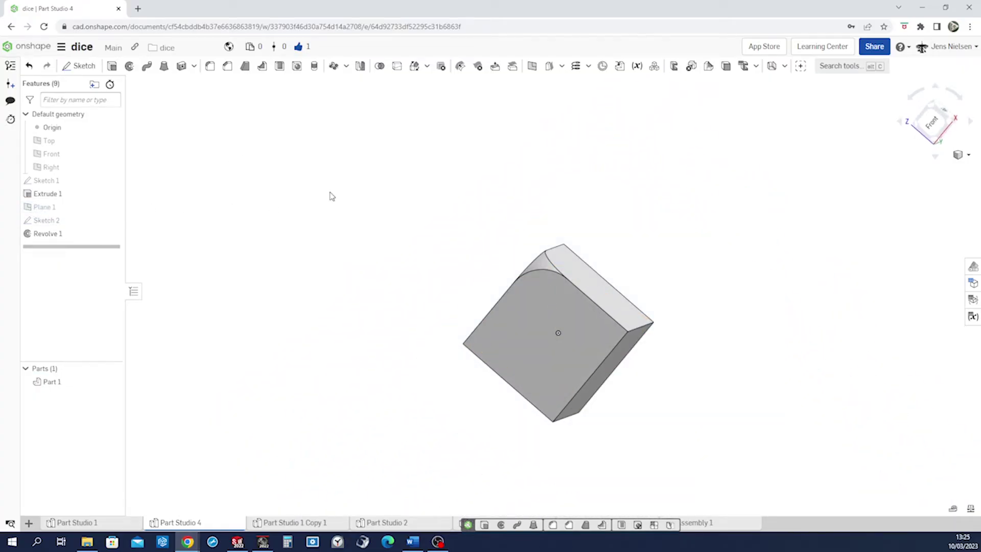
{"action": "key", "text": "shift+1"}
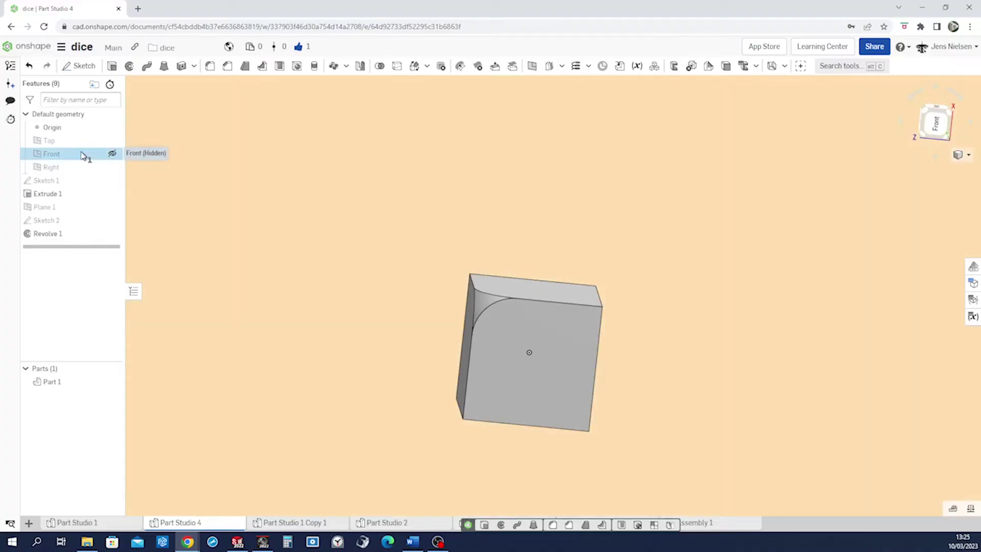
- Sketch two perpendicular axis lines from the origin on the Front plane, the one along X about 4.2 mm long
{"action": "right_click", "coordinate": [82, 155]}
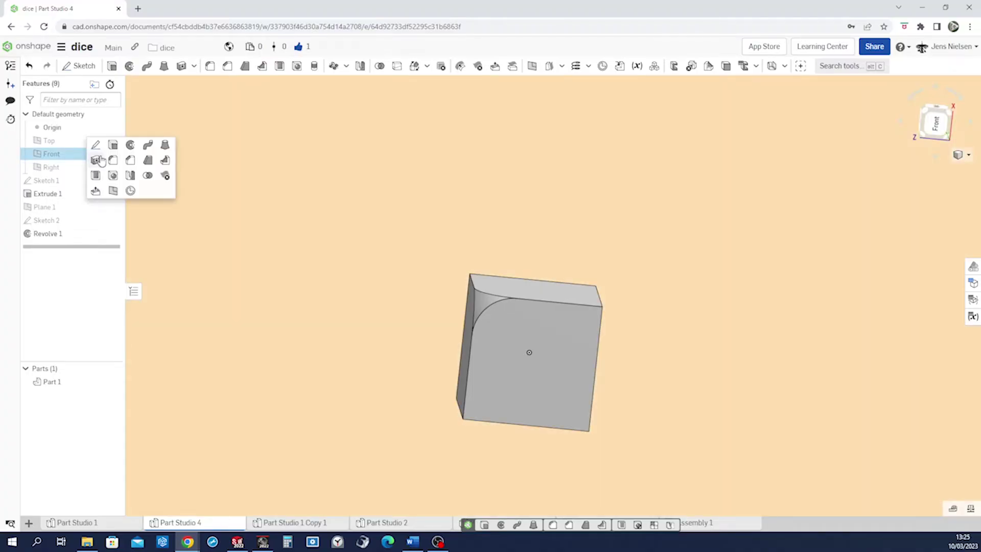
{"action": "left_click", "coordinate": [96, 145]}
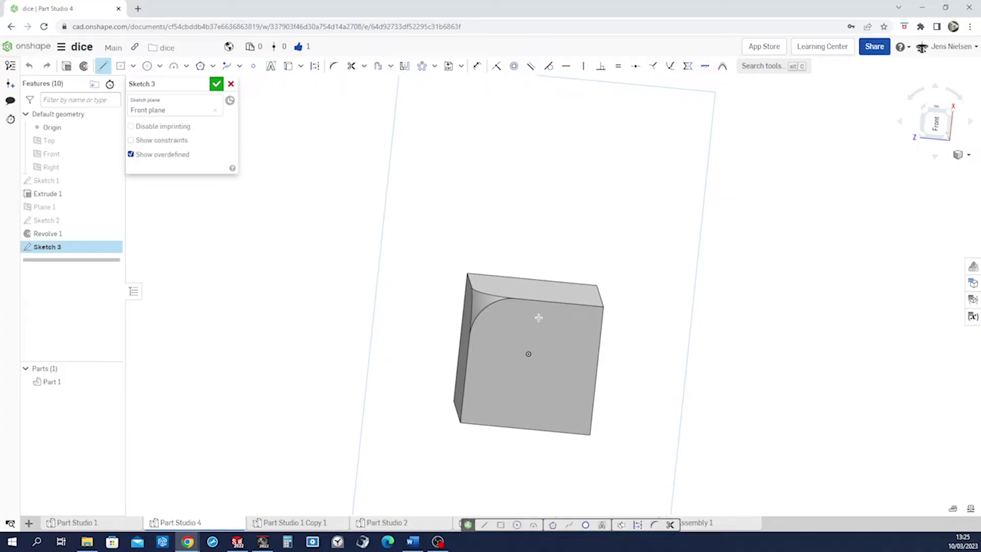
{"action": "scroll", "coordinate": [529, 353], "scroll_direction": "up", "scroll_amount": 1}
{"action": "left_click", "coordinate": [526, 358]}
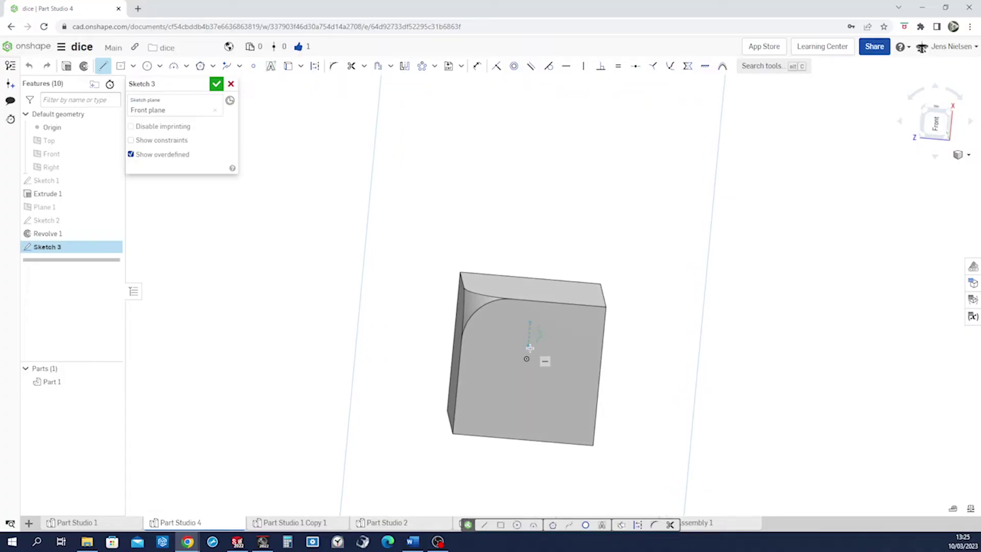
{"action": "left_click", "coordinate": [530, 322]}
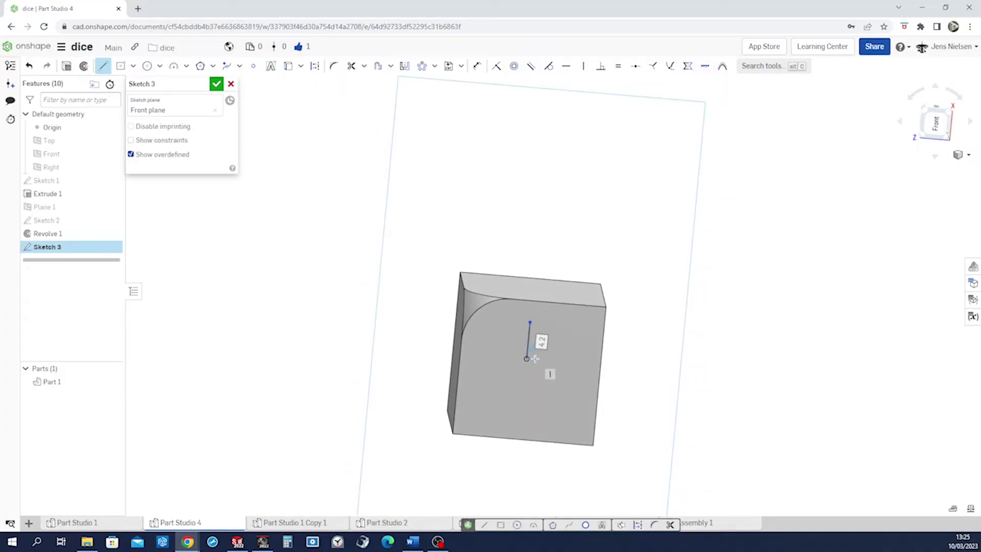
{"action": "left_click", "coordinate": [572, 363]}
{"action": "key", "text": "Escape"}
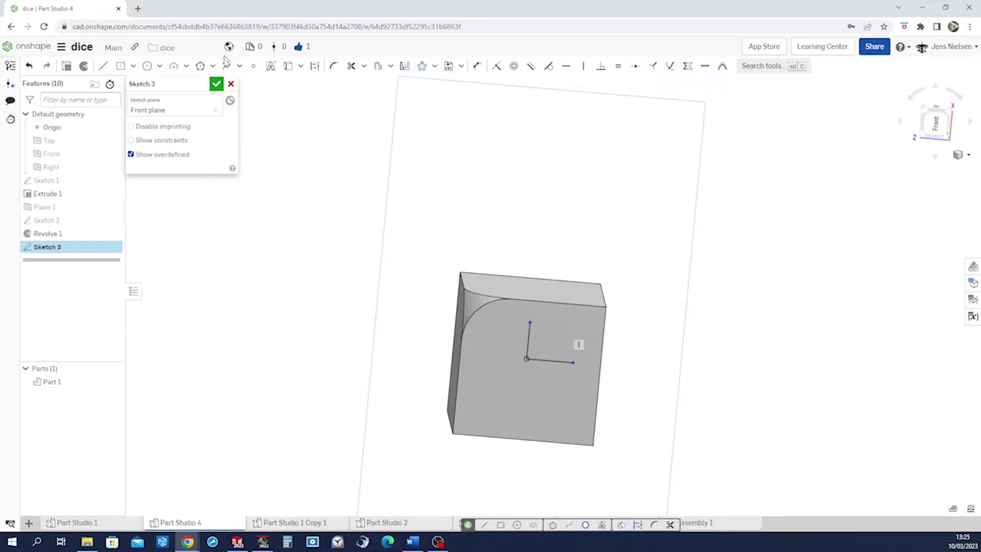
{"action": "left_click", "coordinate": [216, 84]}
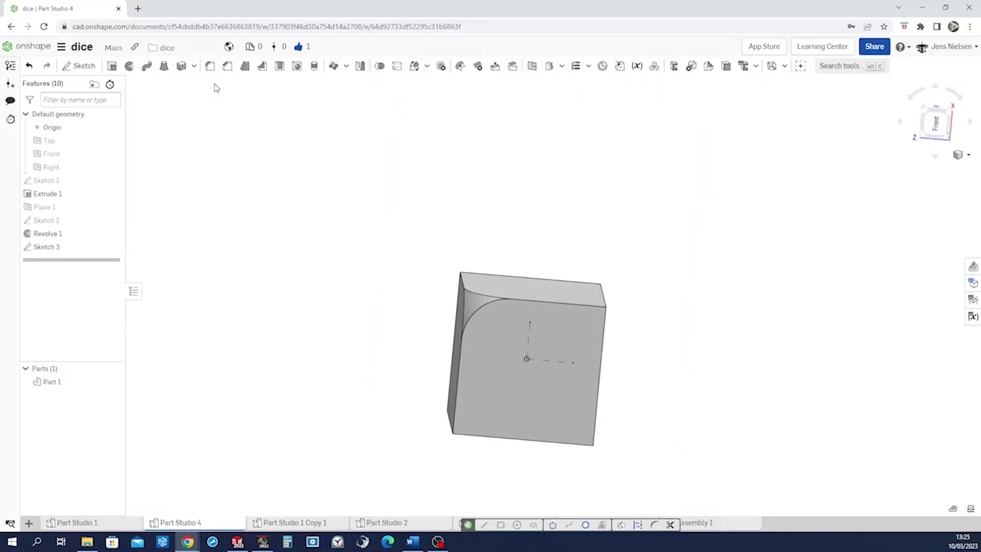
- Circular-pattern the revolved corner cut as a feature, four instances over 360 degrees around the sketched X-direction line, applied per instance
{"action": "left_click", "coordinate": [333, 67]}
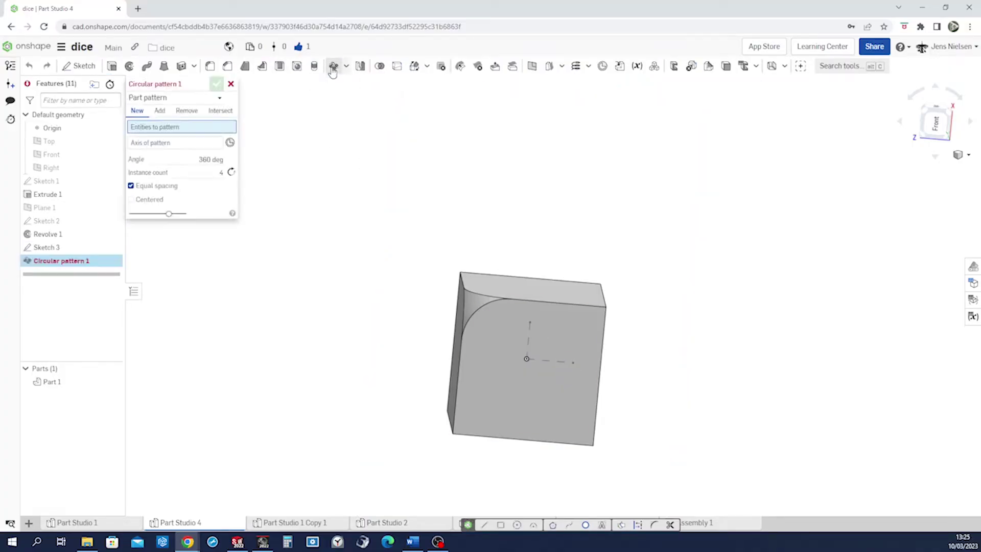
{"action": "left_click", "coordinate": [221, 101]}
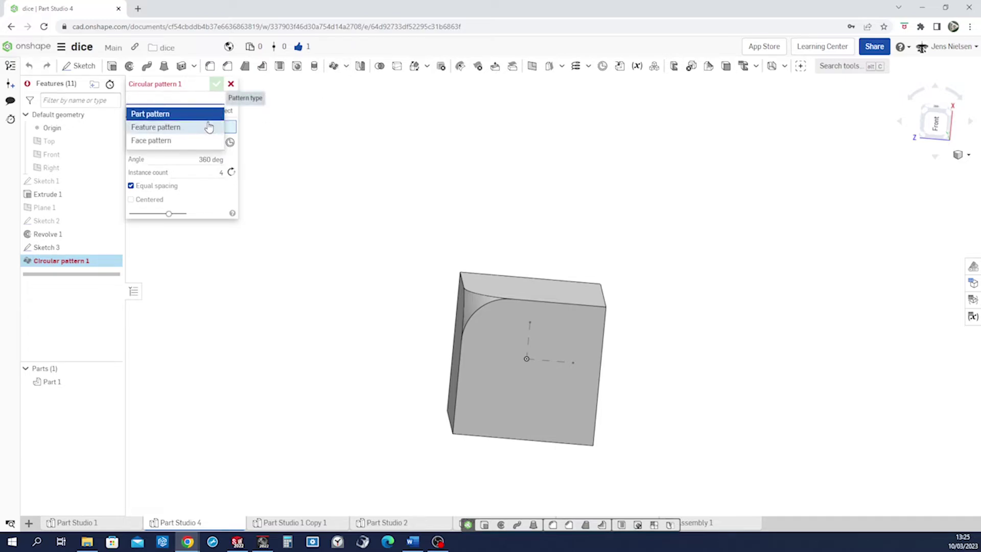
{"action": "left_click", "coordinate": [212, 128]}
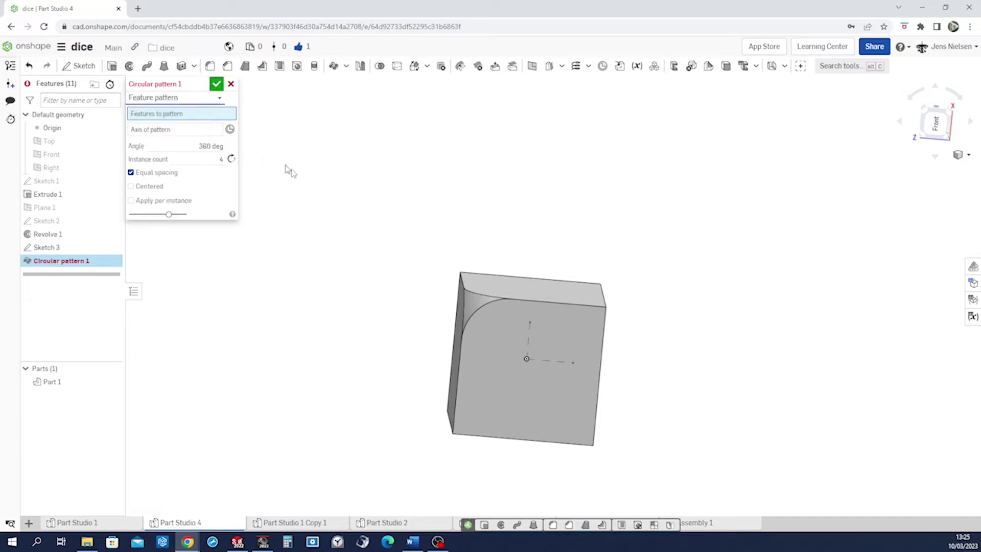
{"action": "left_click", "coordinate": [472, 305]}
{"action": "left_click", "coordinate": [211, 145]}
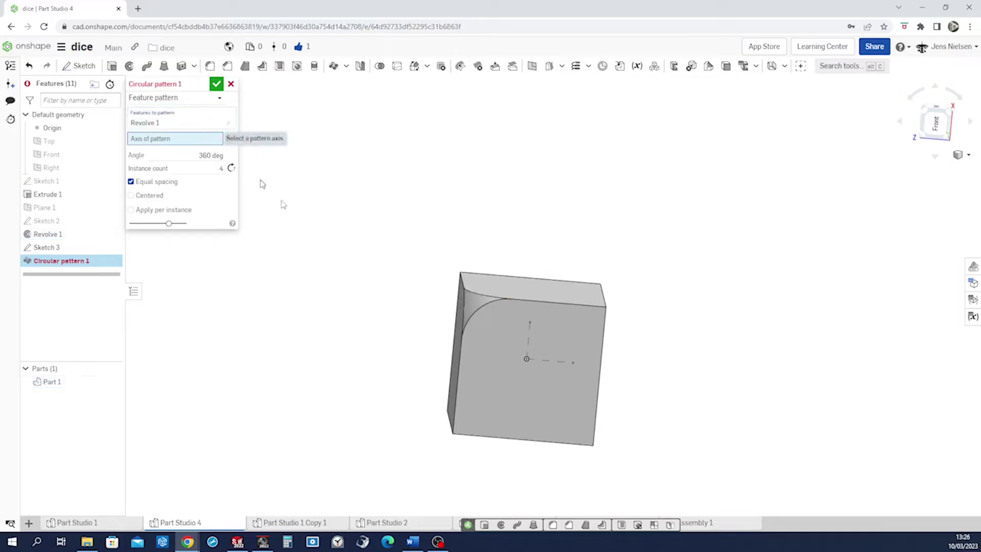
{"action": "left_click", "coordinate": [529, 347]}
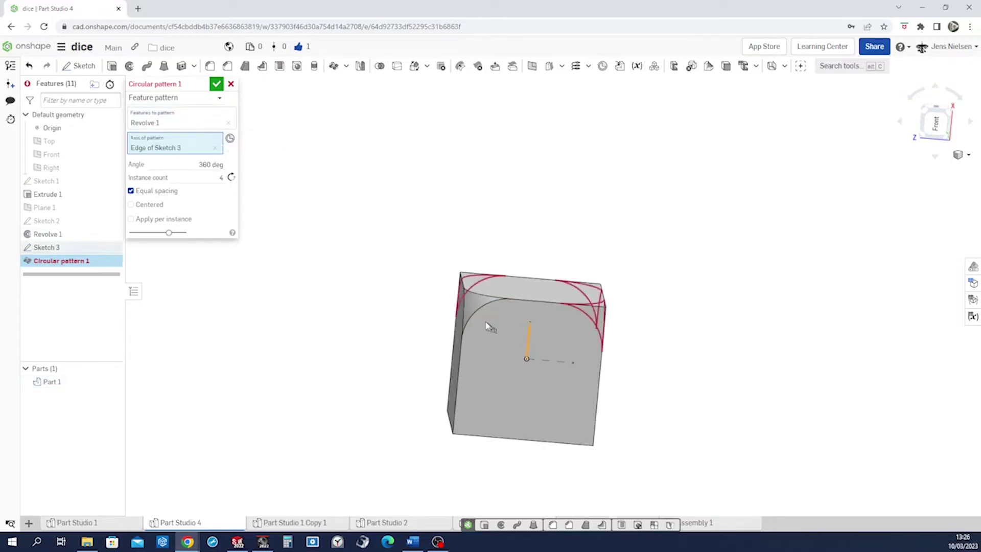
{"action": "left_click", "coordinate": [131, 219]}
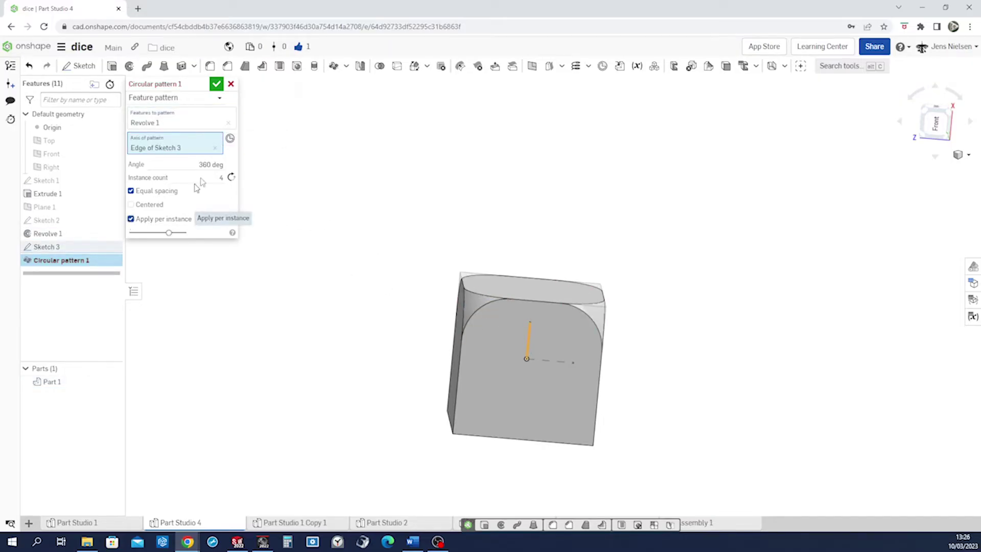
{"action": "left_click", "coordinate": [217, 83]}
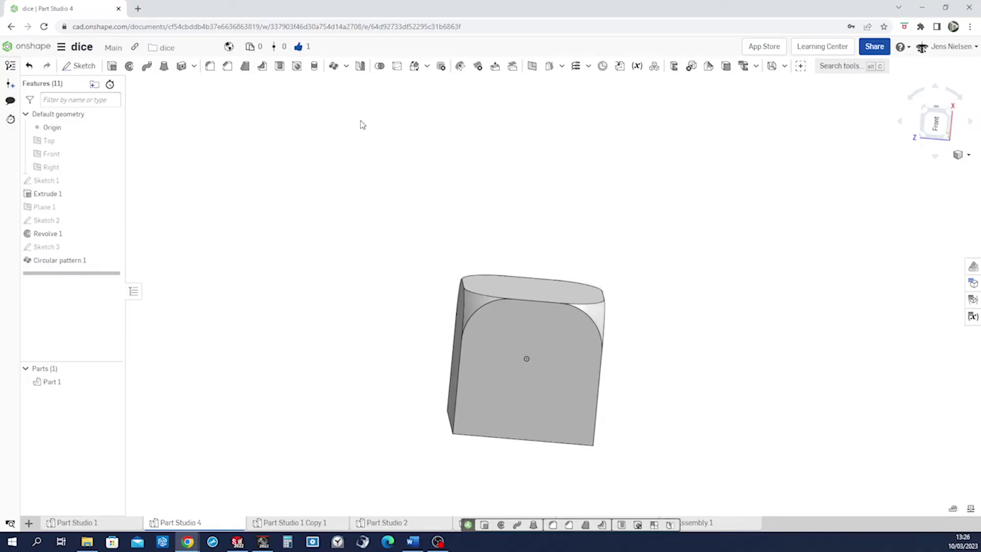
- Set up a feature mirror of the revolved corner cut and its circular pattern, ready for a mirror plane
{"action": "left_click", "coordinate": [361, 67]}
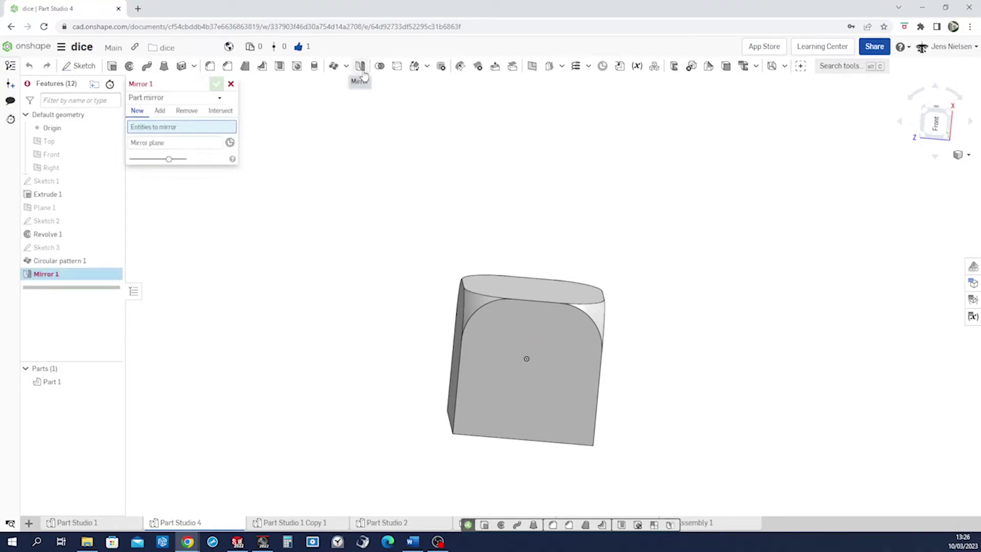
{"action": "left_click", "coordinate": [221, 98]}
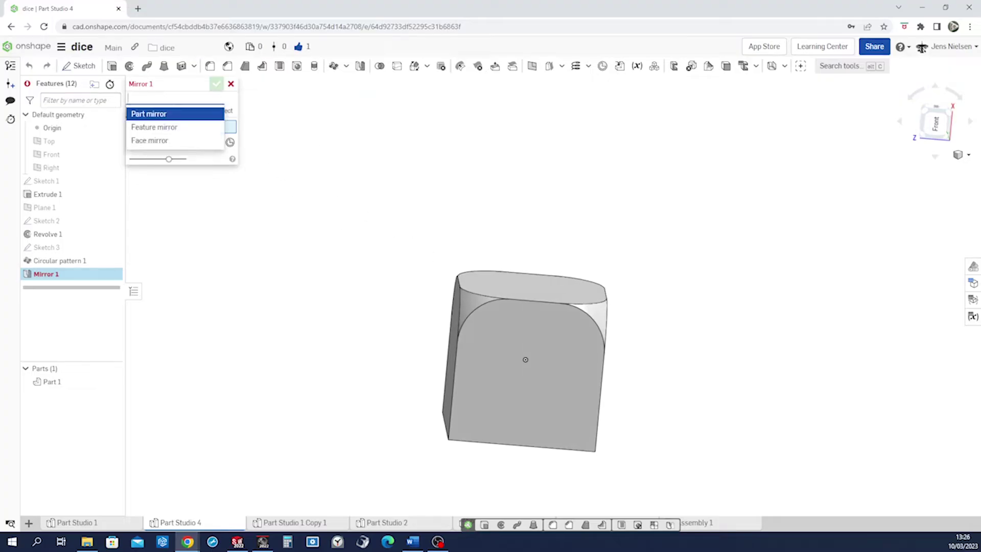
{"action": "left_click", "coordinate": [192, 128]}
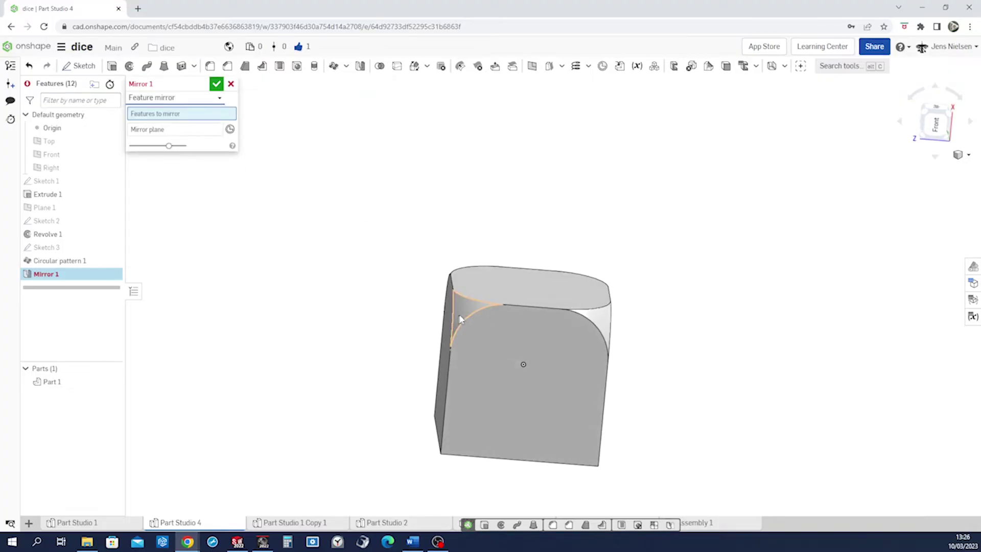
{"action": "left_click", "coordinate": [478, 321]}
{"action": "left_click", "coordinate": [607, 327]}
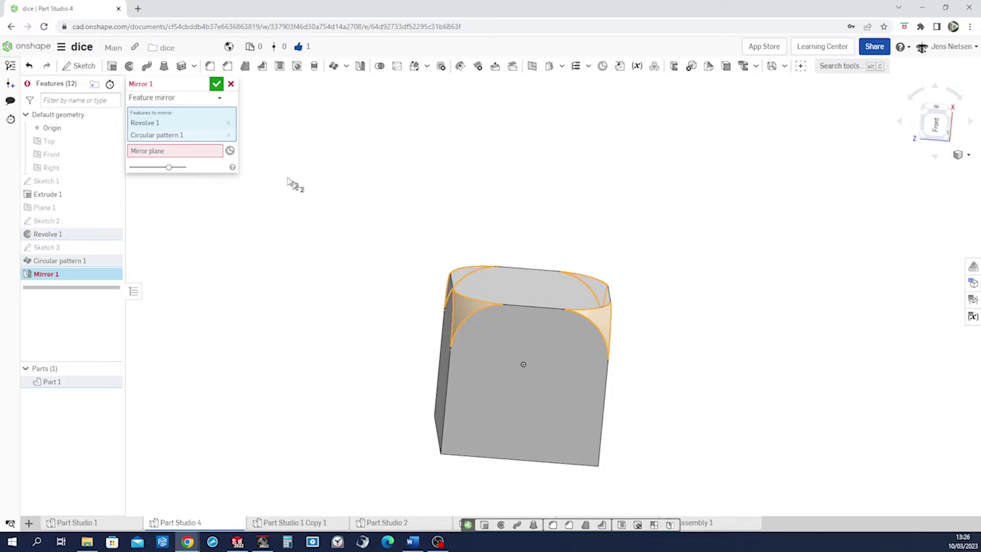
{"action": "left_click", "coordinate": [212, 151]}
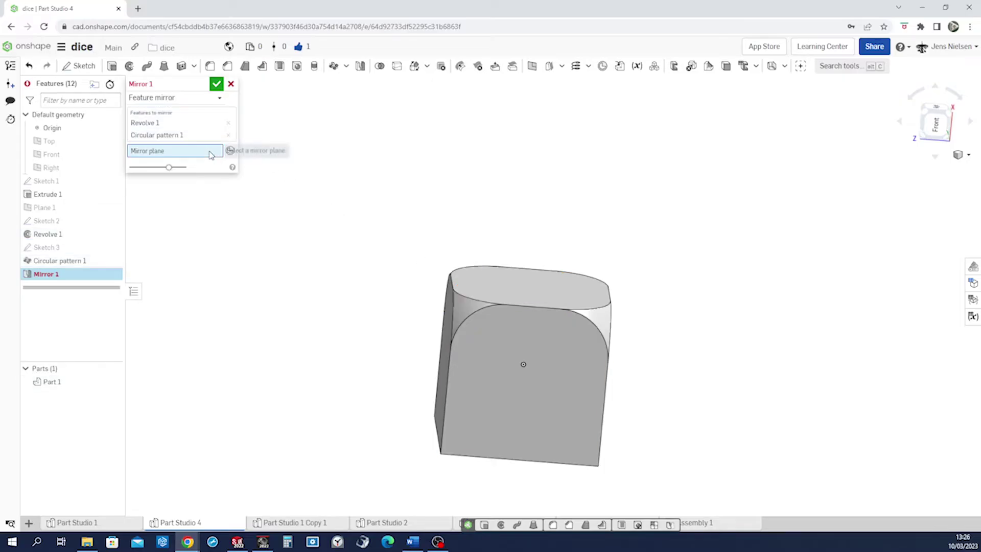
- Try the Top plane as the mirror plane and clear that selection
{"action": "left_click", "coordinate": [77, 142]}
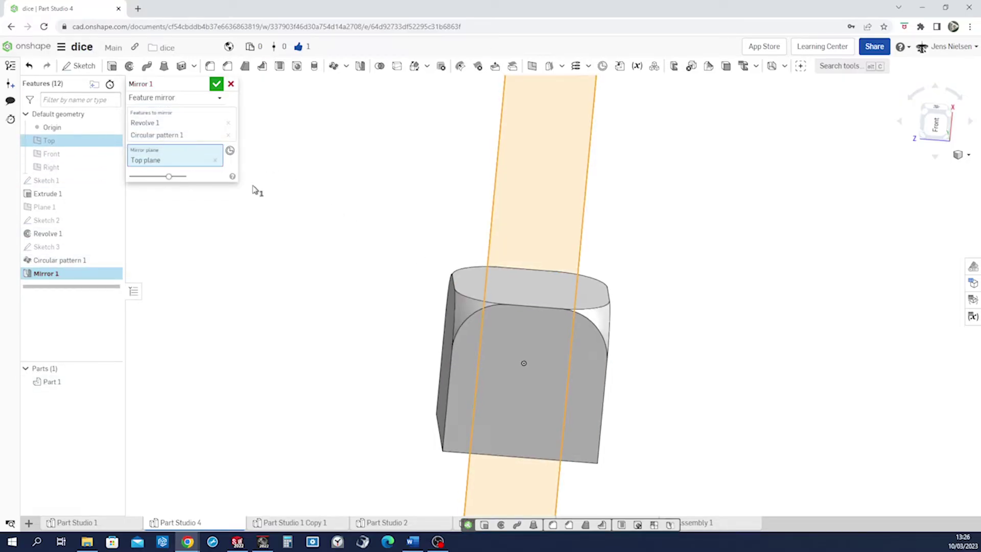
{"action": "key", "text": "shift+1"}
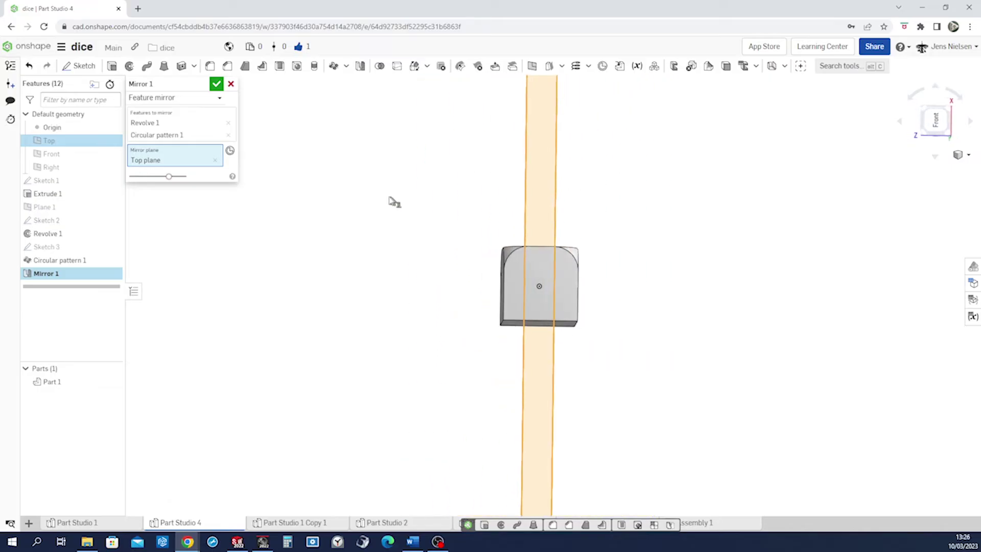
{"action": "left_click", "coordinate": [215, 162]}
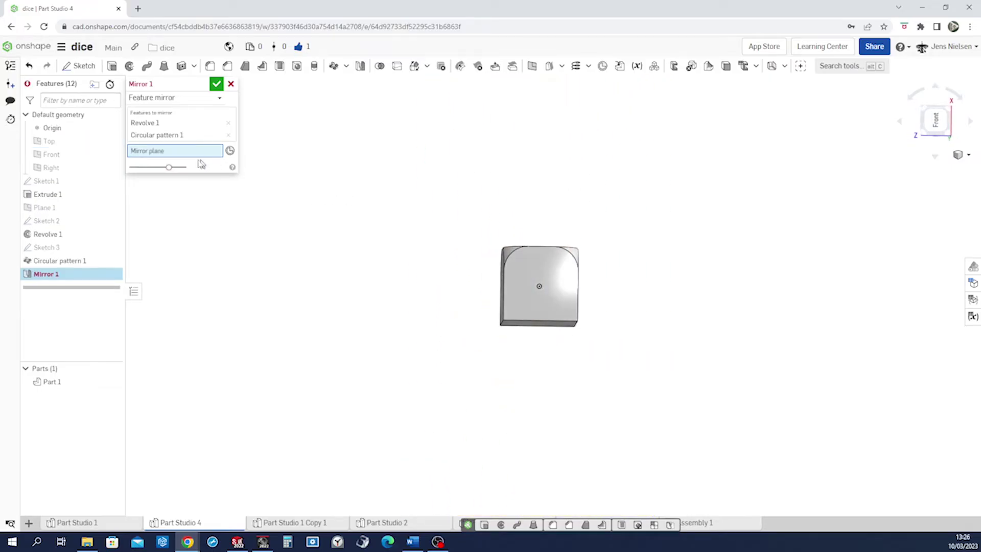
- Mirror the corner cuts across the Right plane to round the opposite four corners
{"action": "left_click", "coordinate": [63, 171]}
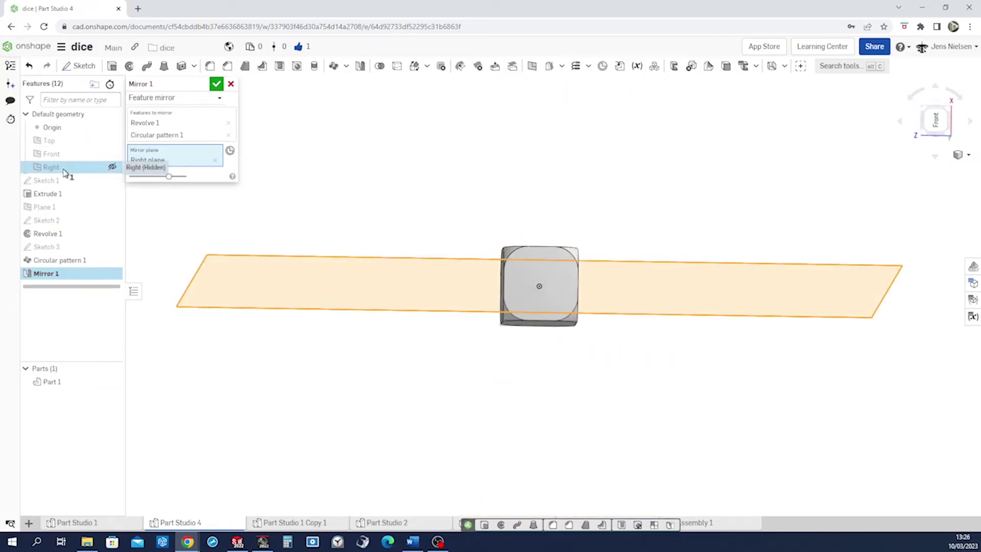
{"action": "right_click_drag", "start_coordinate": [375, 221], "coordinate": [357, 192]}
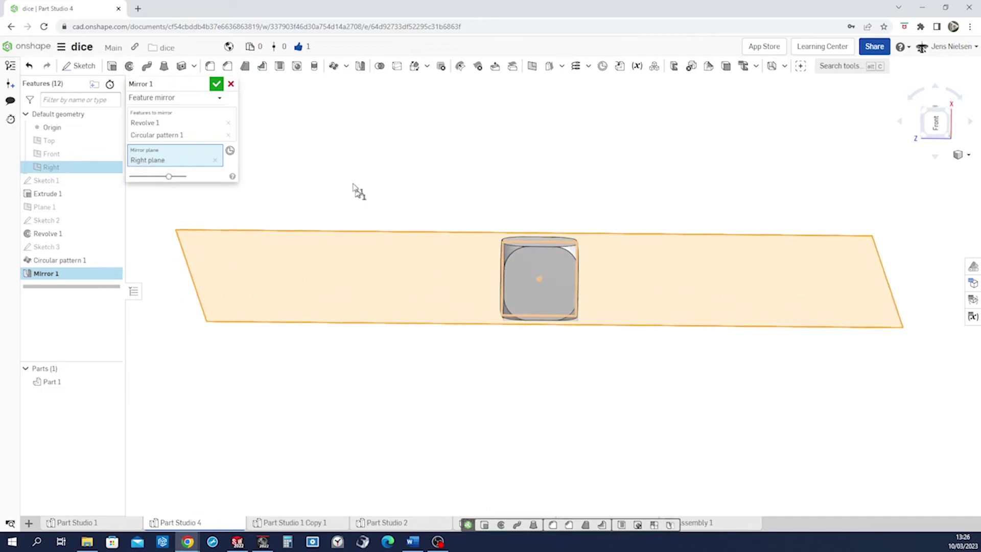
{"action": "left_click", "coordinate": [216, 84]}
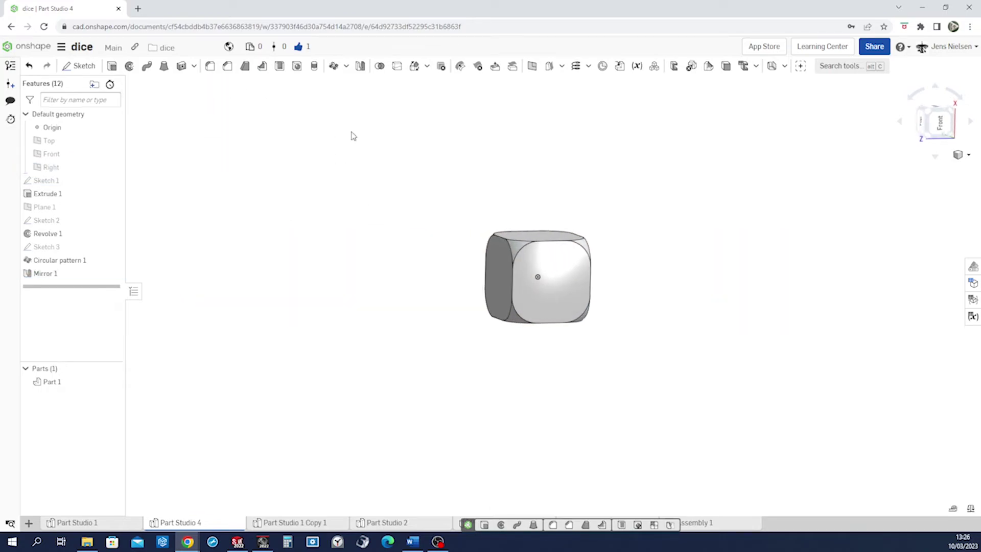
- Set up an edge fillet with a 0.4 mm radius on the four straight edges around the dice's upper face
{"action": "scroll", "coordinate": [353, 136], "scroll_direction": "up", "scroll_amount": 5}
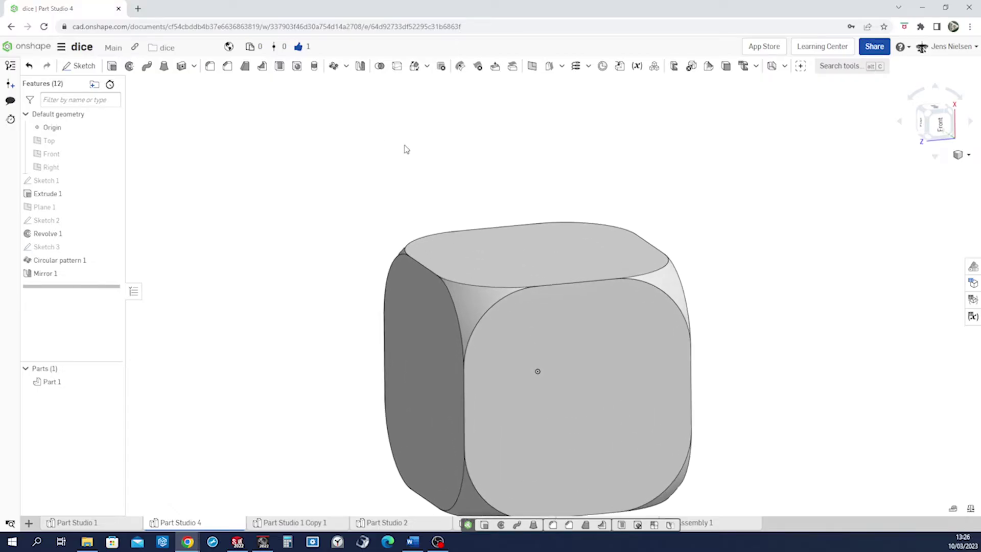
{"action": "key", "text": "shift+f"}
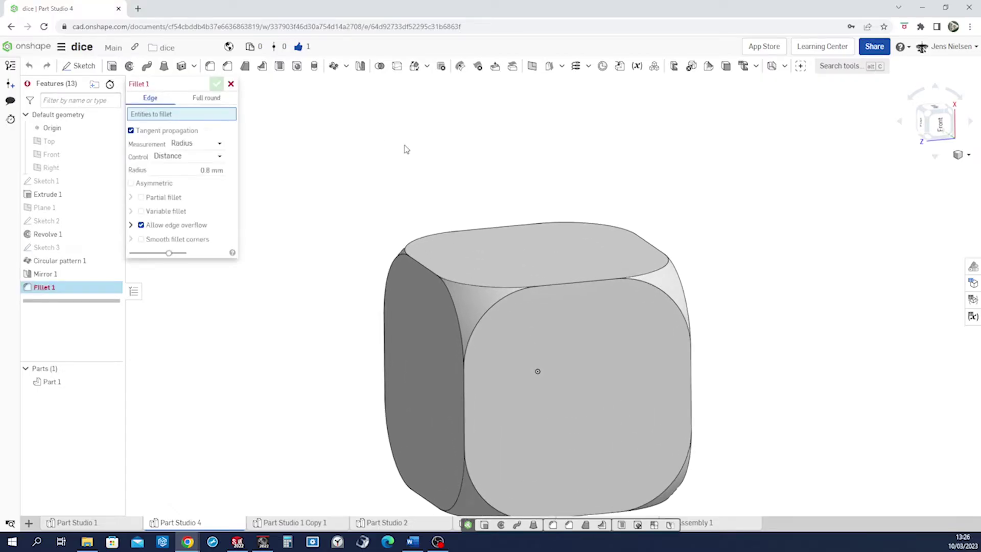
{"action": "left_click", "coordinate": [212, 171]}
{"action": "key", "text": "BackSpace"}
{"action": "right_click_drag", "start_coordinate": [259, 130], "coordinate": [372, 263]}
{"action": "left_click", "coordinate": [385, 256]}
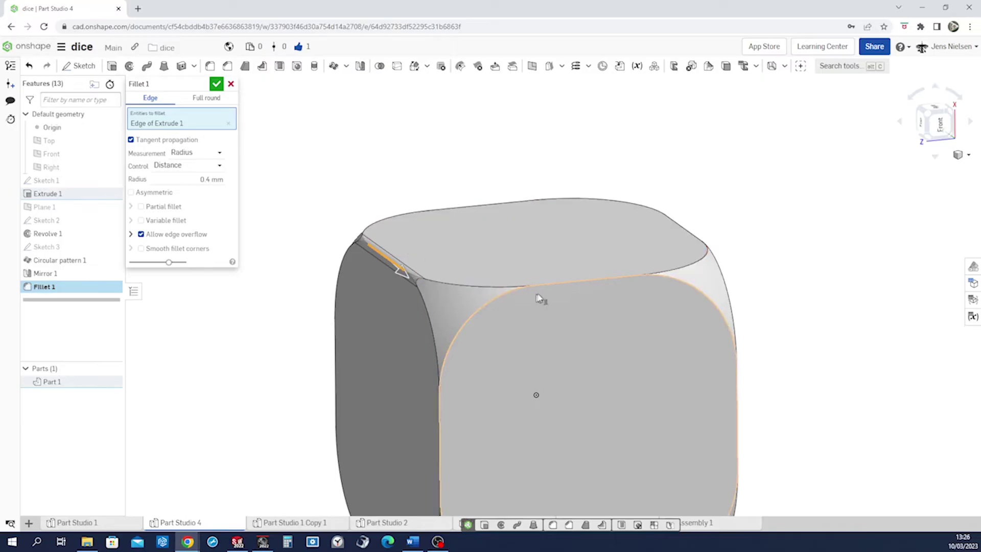
{"action": "left_click", "coordinate": [565, 286]}
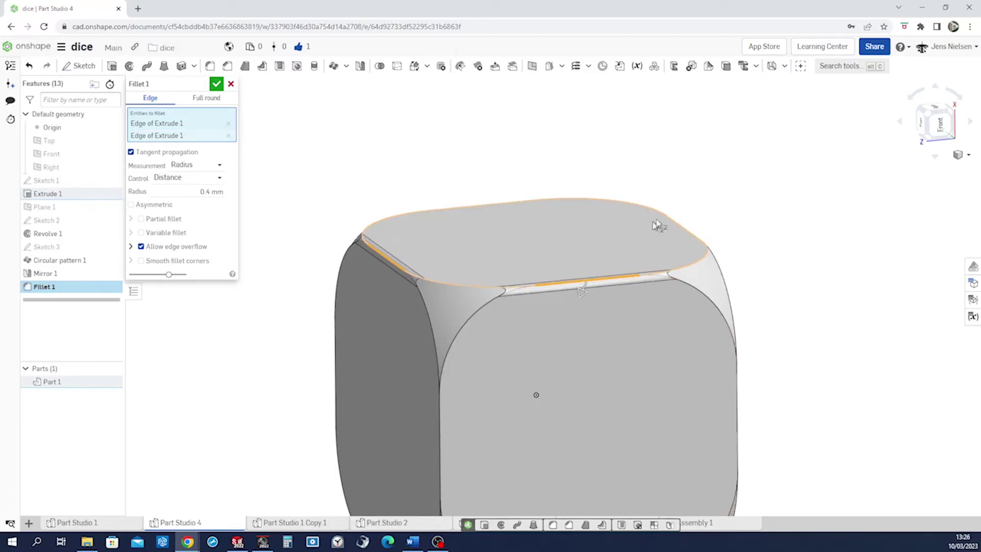
{"action": "left_click", "coordinate": [684, 228]}
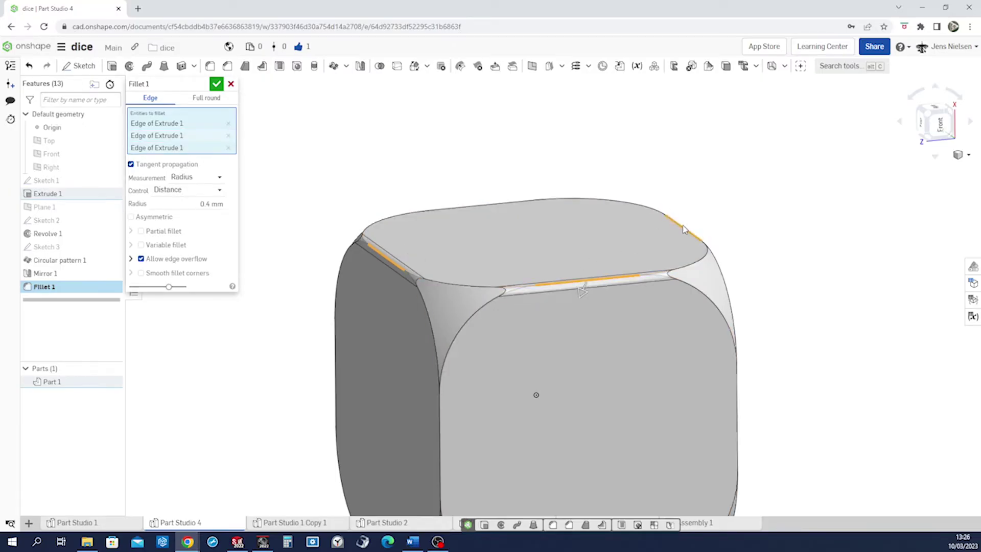
{"action": "left_click", "coordinate": [498, 205]}
- Add the left face's two vertical edges and the Front face's right and lower edges to the fillet
{"action": "right_click_drag", "start_coordinate": [472, 249], "coordinate": [375, 298]}
{"action": "left_click", "coordinate": [373, 272]}
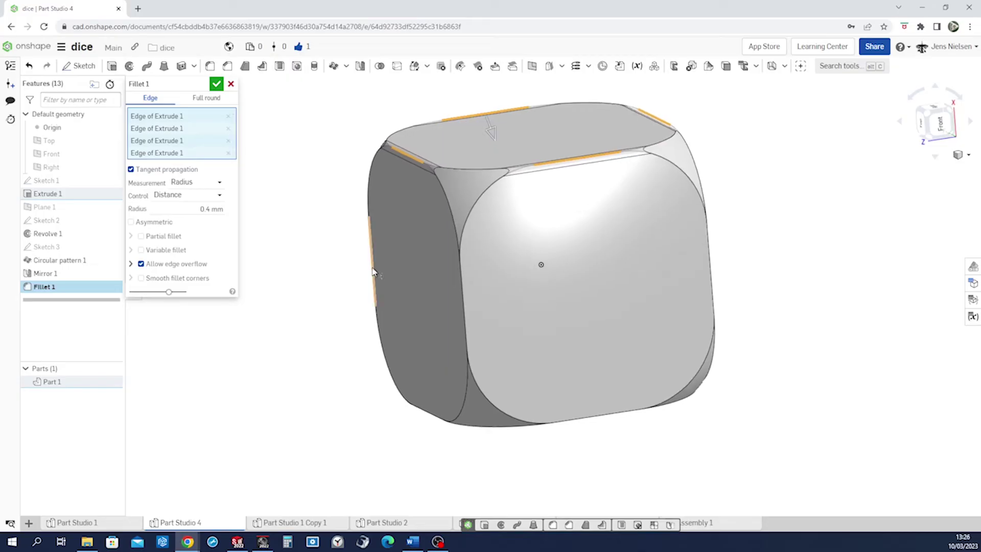
{"action": "left_click", "coordinate": [465, 301]}
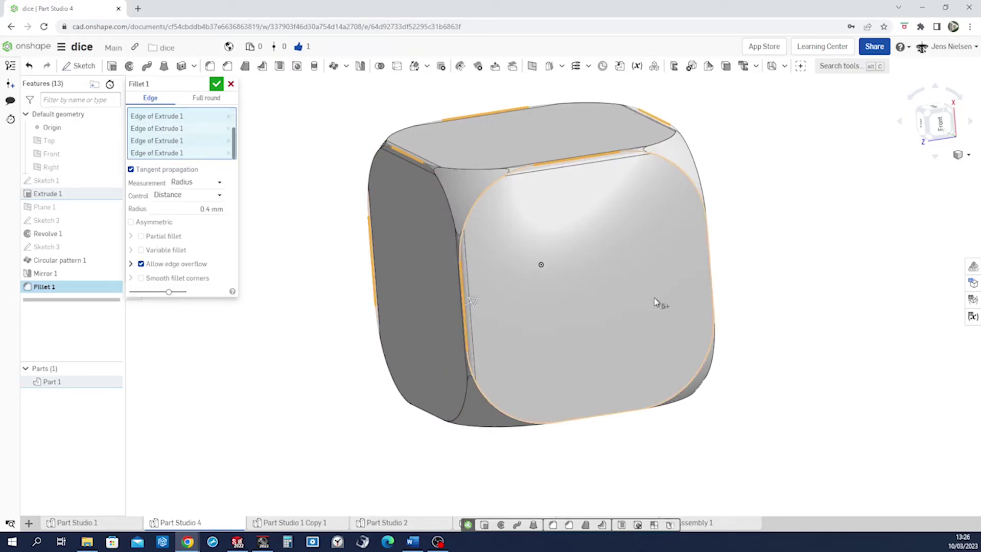
{"action": "left_click", "coordinate": [712, 276]}
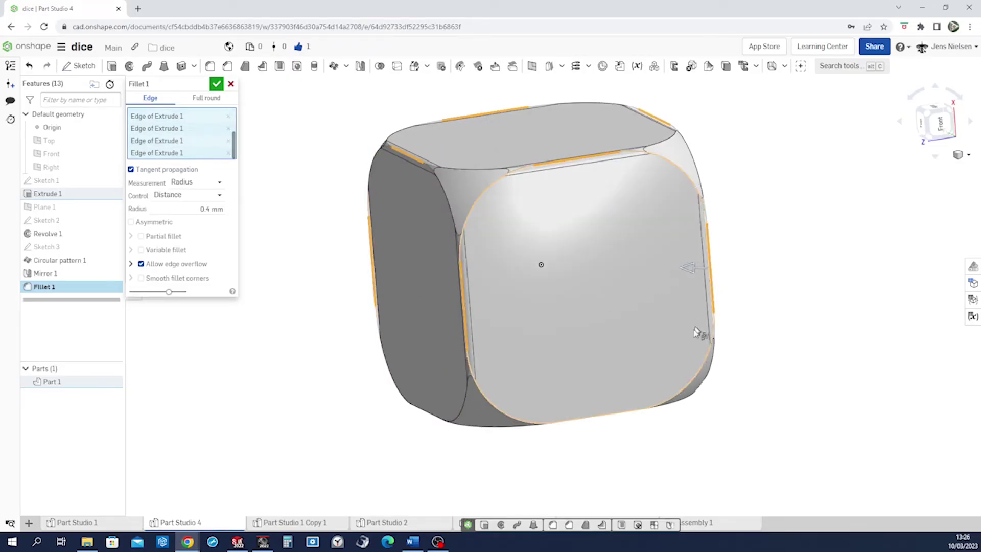
{"action": "left_click", "coordinate": [633, 410]}
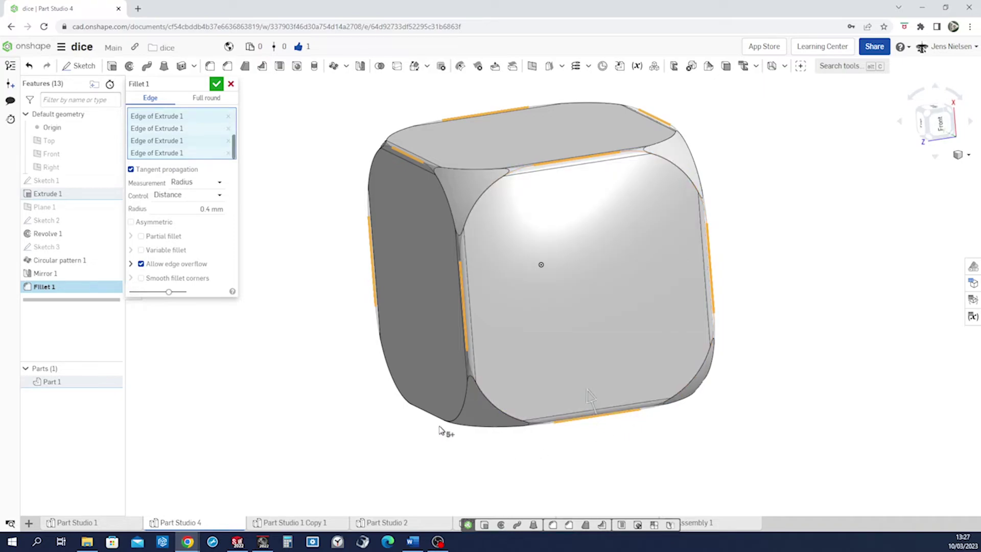
- Add the remaining straight edges on the far sides of the dice and complete the 0.4 mm fillet
{"action": "right_click_drag", "start_coordinate": [894, 400], "coordinate": [661, 348]}
{"action": "left_click", "coordinate": [658, 328]}
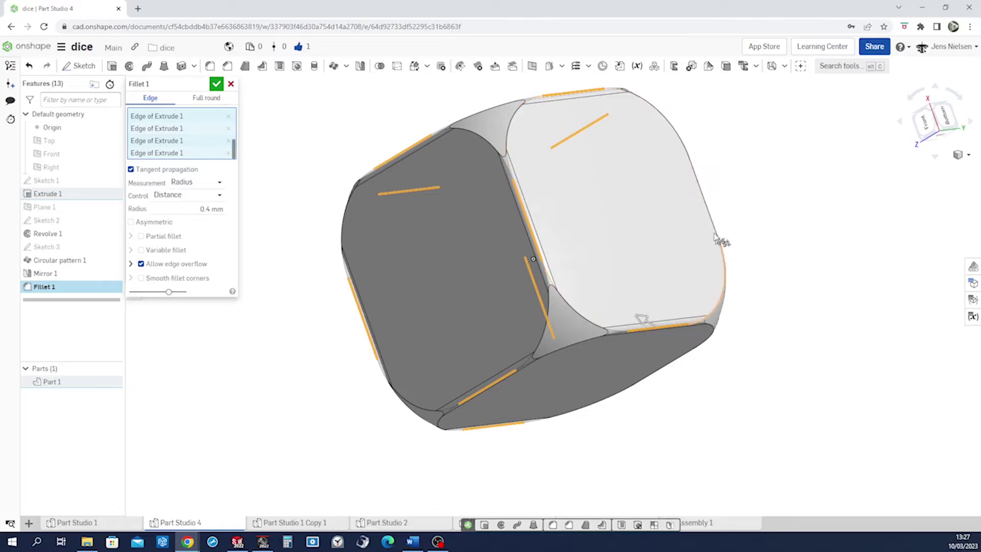
{"action": "right_click_drag", "start_coordinate": [716, 343], "coordinate": [782, 253]}
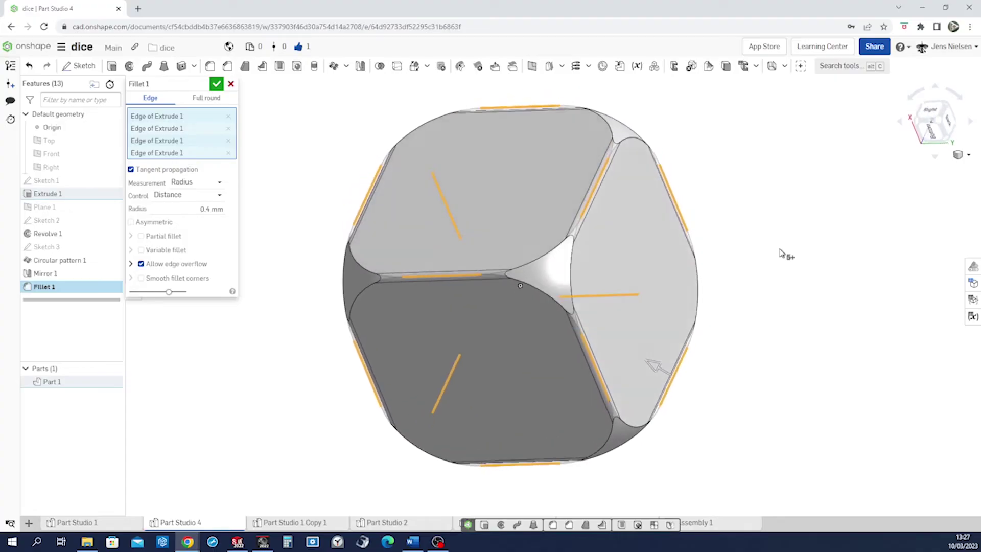
{"action": "right_click_drag", "start_coordinate": [673, 215], "coordinate": [344, 149]}
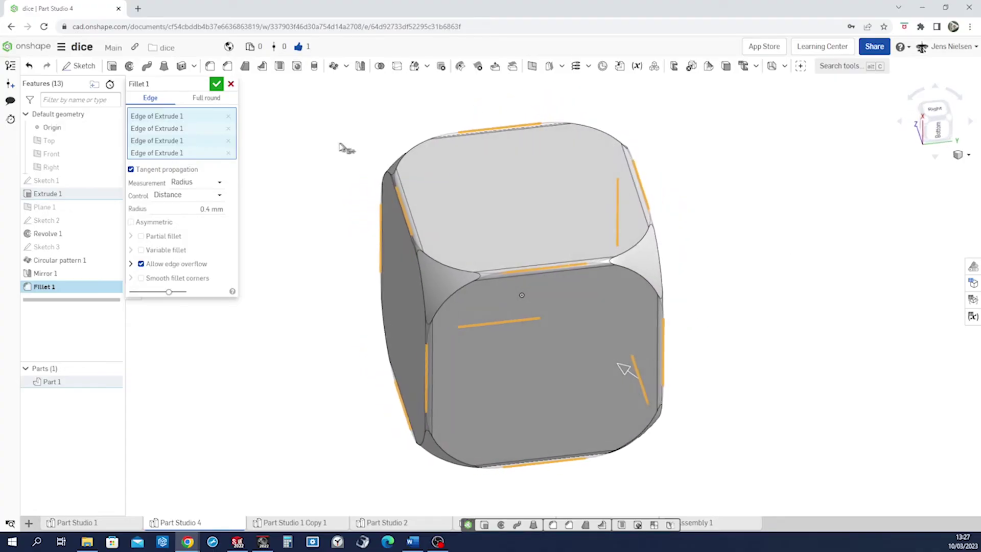
{"action": "left_click", "coordinate": [217, 85]}
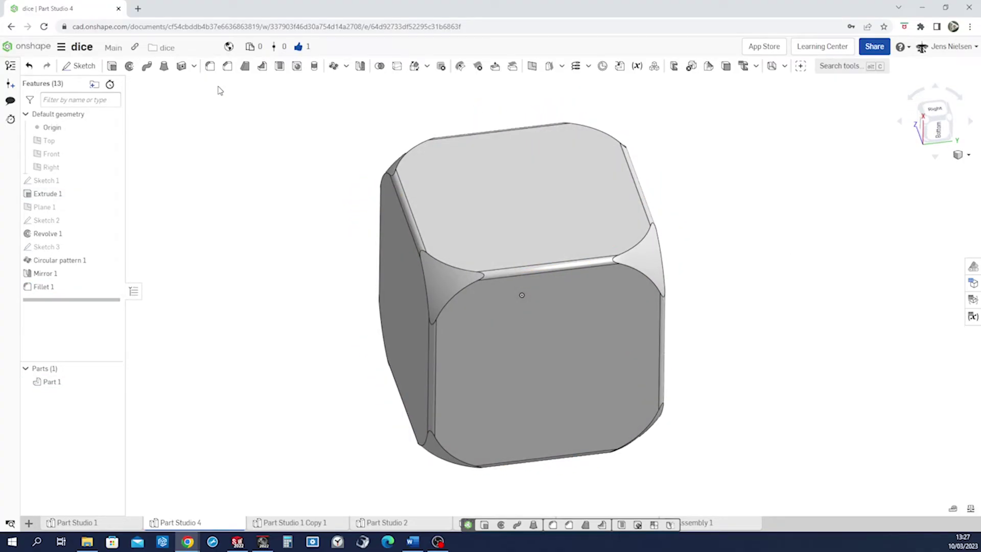
- Set up a second fillet of 0.8 mm radius on the four corner-cut faces around the dice's Bottom face
{"action": "left_click", "coordinate": [210, 67]}
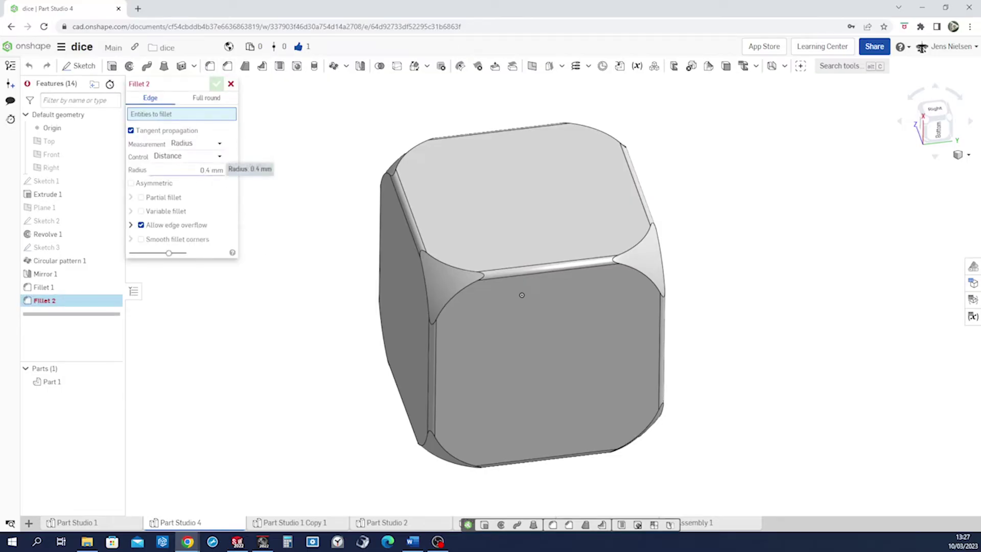
{"action": "left_click", "coordinate": [204, 169]}
{"action": "key", "text": "BackSpace"}
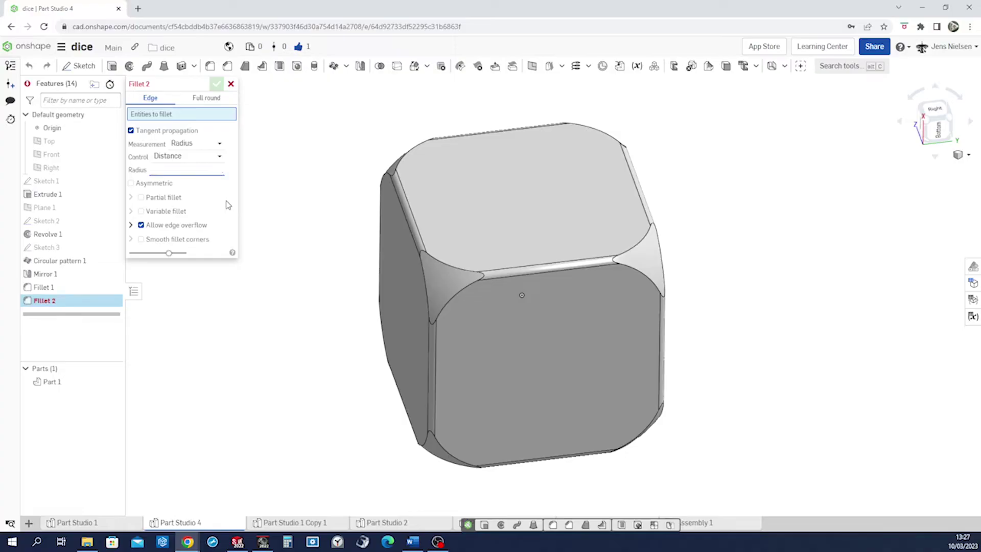
{"action": "type", "text": ".8"}
{"action": "left_click", "coordinate": [427, 284]}
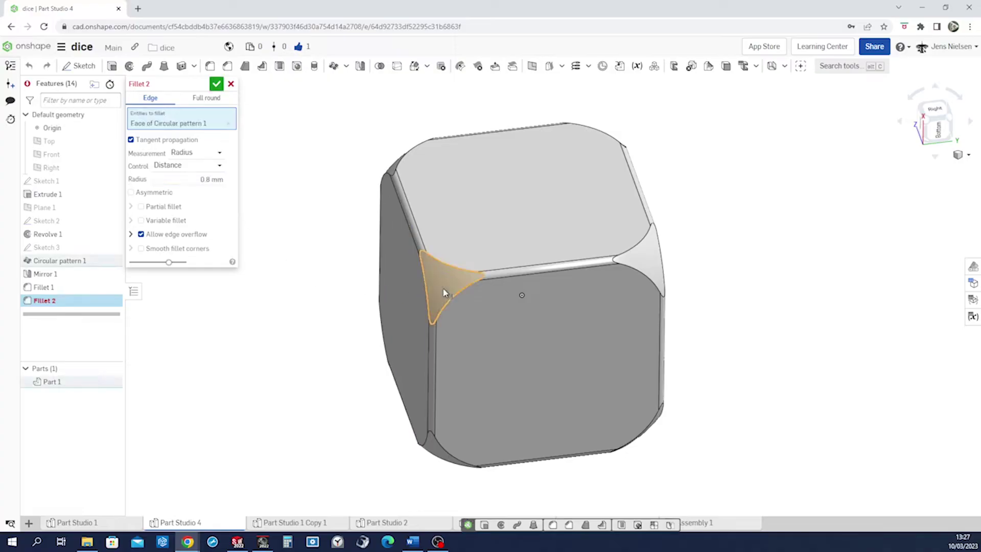
{"action": "left_click", "coordinate": [659, 264]}
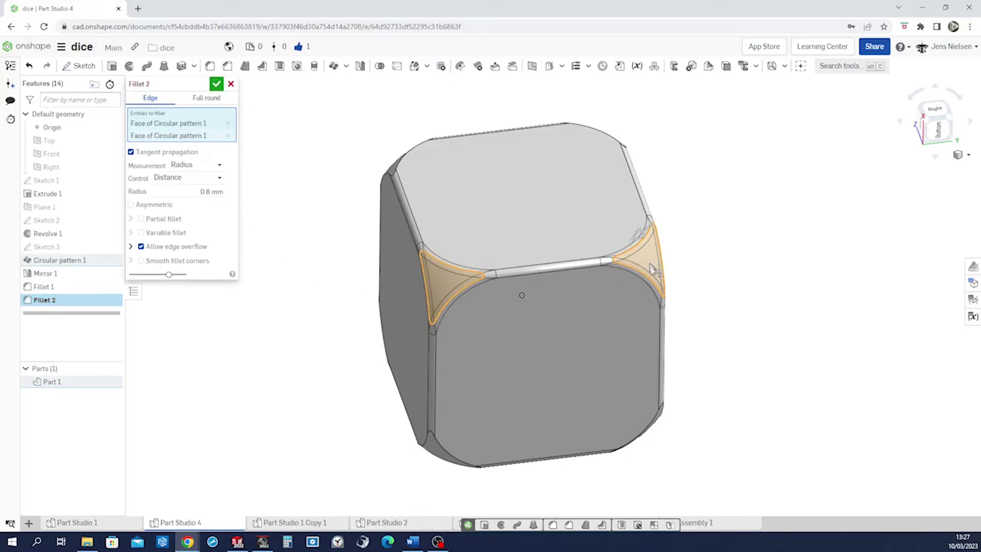
{"action": "right_click_drag", "start_coordinate": [677, 471], "coordinate": [675, 367]}
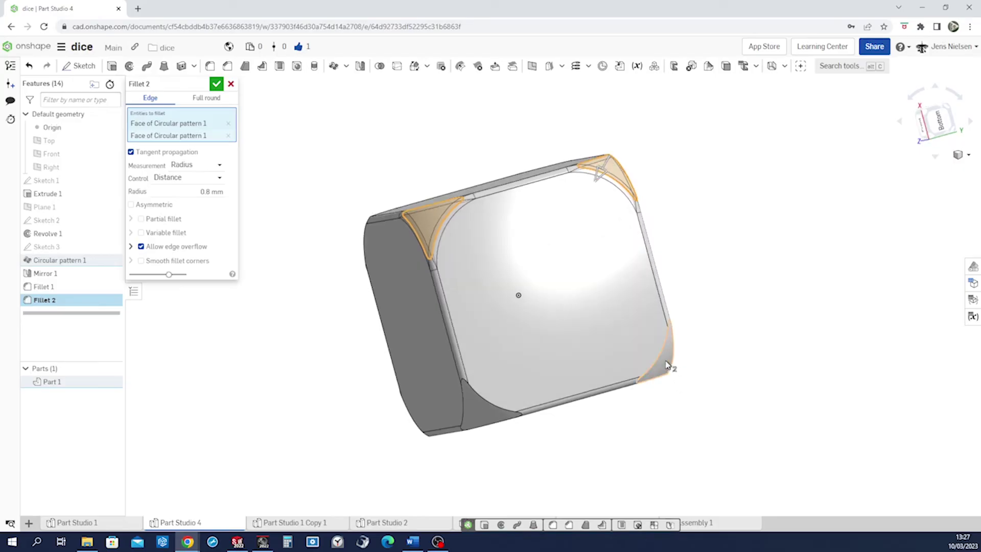
{"action": "left_click", "coordinate": [670, 366]}
{"action": "left_click", "coordinate": [493, 414]}
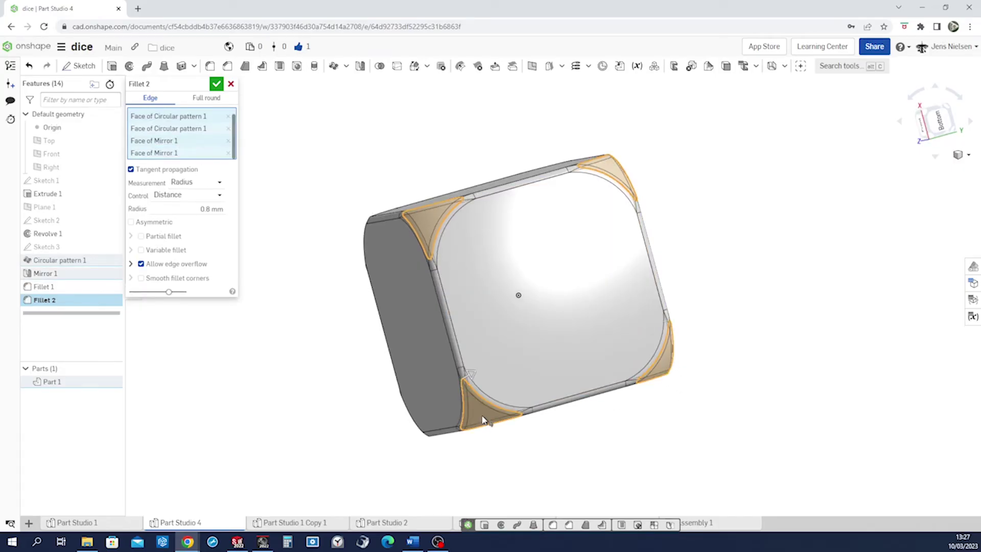
- Add the other four corner-cut faces around the dice's Top face and complete the 0.8 mm fillet
{"action": "right_click_drag", "start_coordinate": [494, 414], "coordinate": [445, 240]}
{"action": "left_click", "coordinate": [475, 232]}
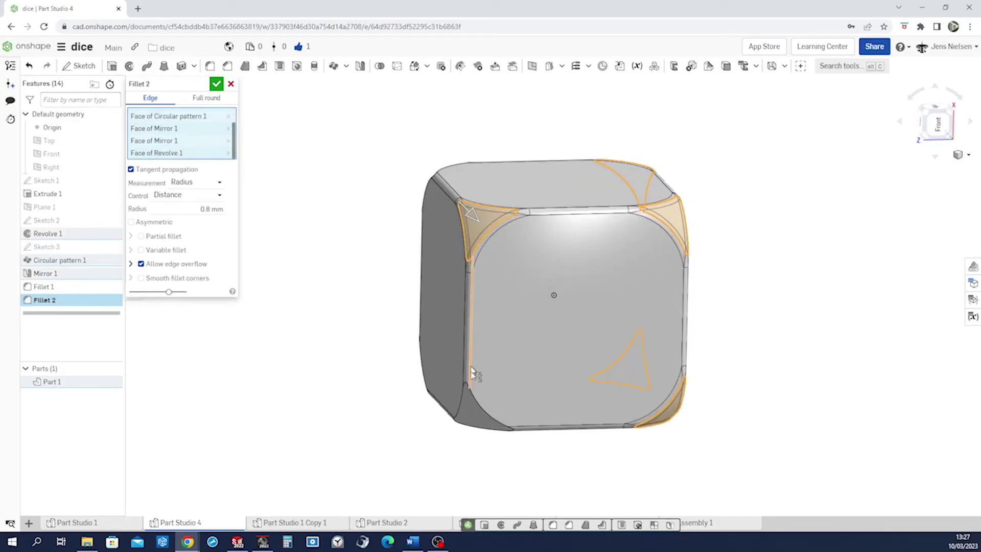
{"action": "left_click", "coordinate": [473, 425]}
{"action": "right_click_drag", "start_coordinate": [473, 427], "coordinate": [435, 386]}
{"action": "left_click", "coordinate": [432, 391]}
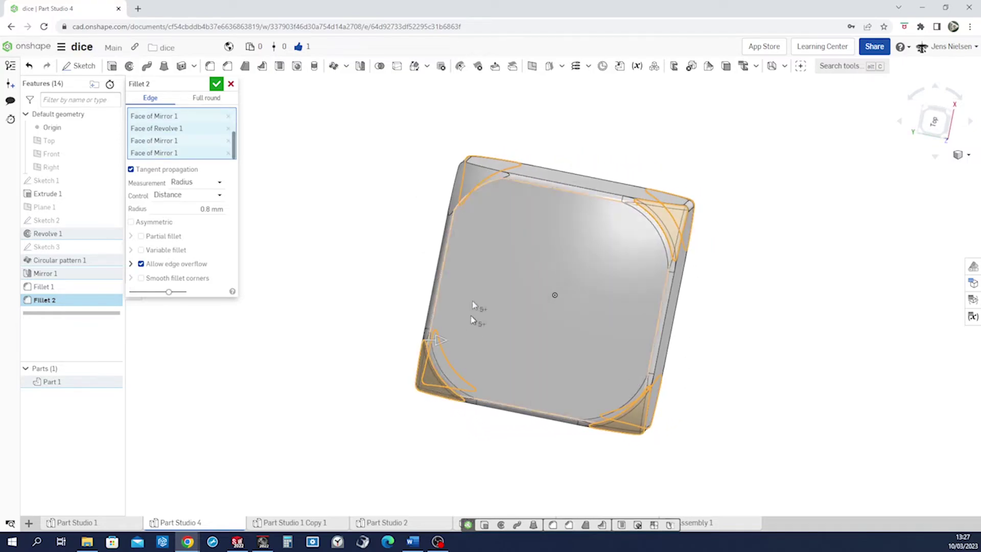
{"action": "right_click_drag", "start_coordinate": [473, 307], "coordinate": [470, 228]}
{"action": "left_click", "coordinate": [474, 245]}
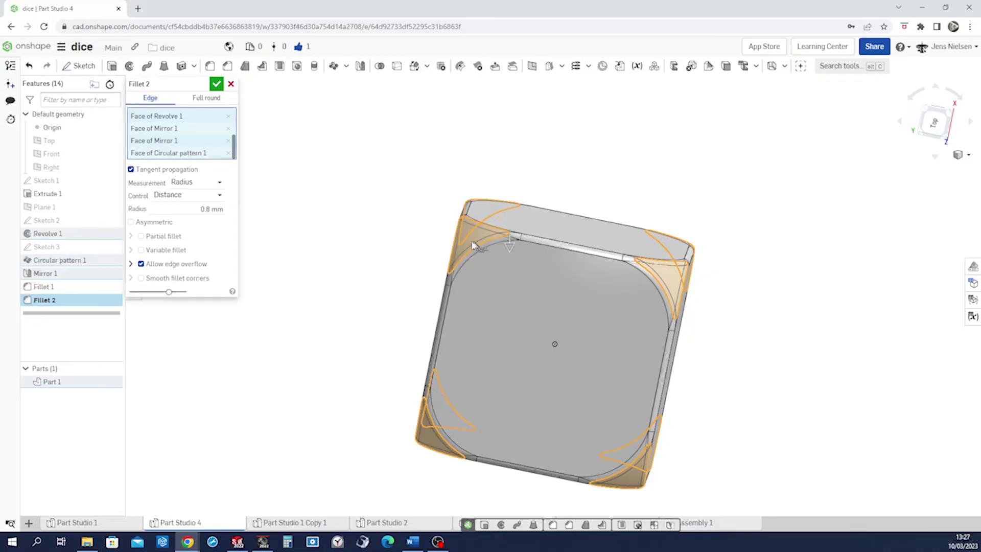
{"action": "left_click", "coordinate": [217, 85]}
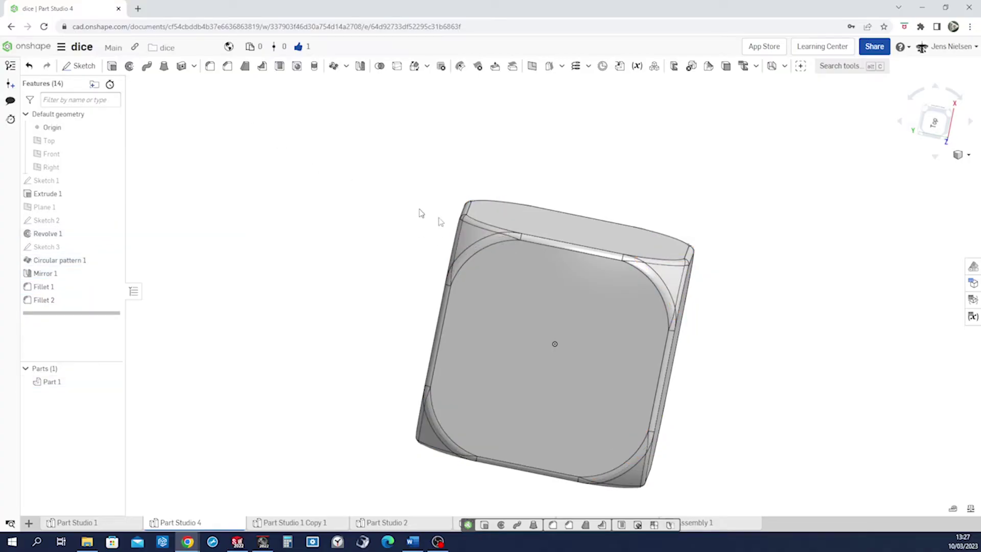
- Show the dice in isometric view, shaded without edges
{"action": "key", "text": "shift+7"}
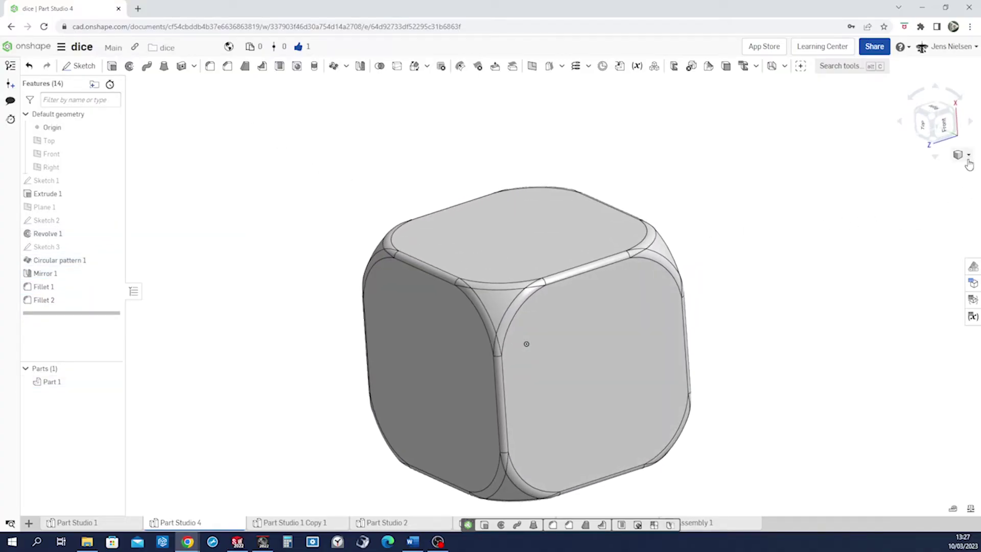
{"action": "left_click", "coordinate": [968, 159]}
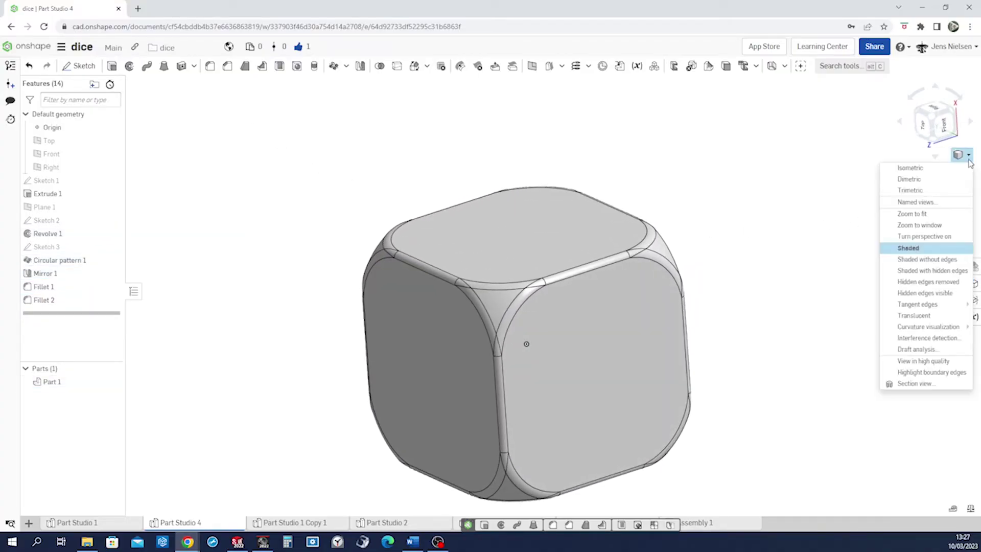
{"action": "left_click", "coordinate": [921, 261]}
{"action": "scroll", "coordinate": [747, 263], "scroll_direction": "down", "scroll_amount": 1}
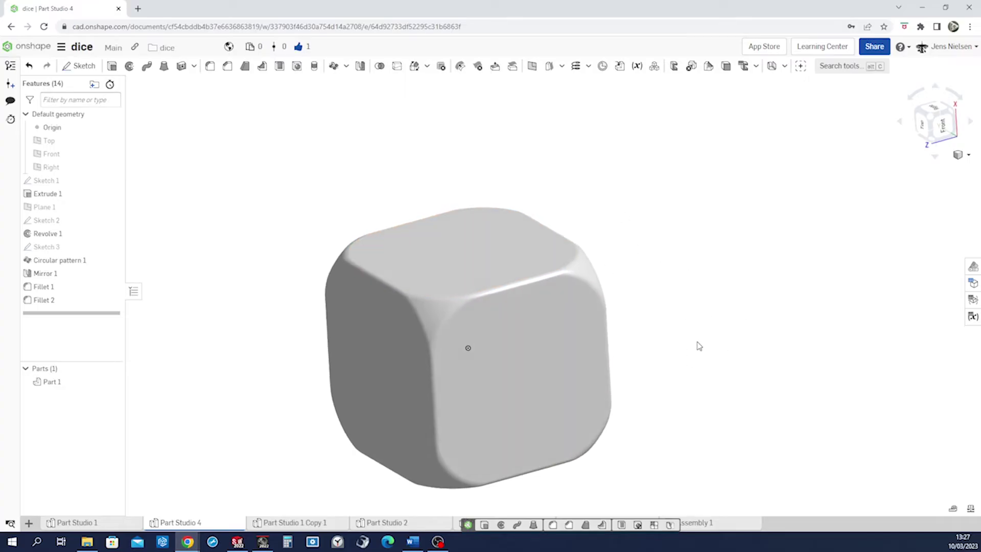
- Create a plane offset 4 mm from the dice's Top face, flipped to lie inside the body
{"action": "key", "text": "s"}
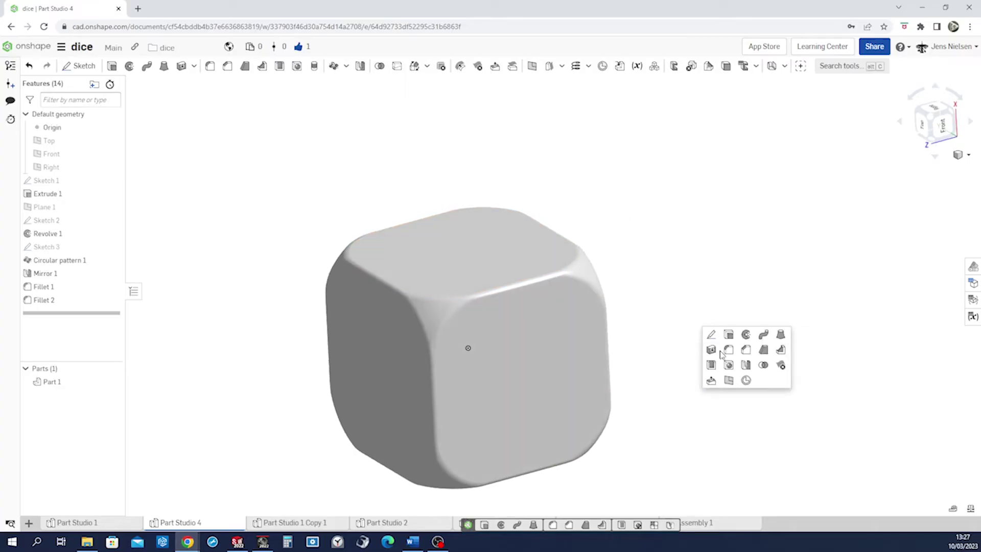
{"action": "left_click", "coordinate": [728, 381]}
{"action": "left_click", "coordinate": [398, 360]}
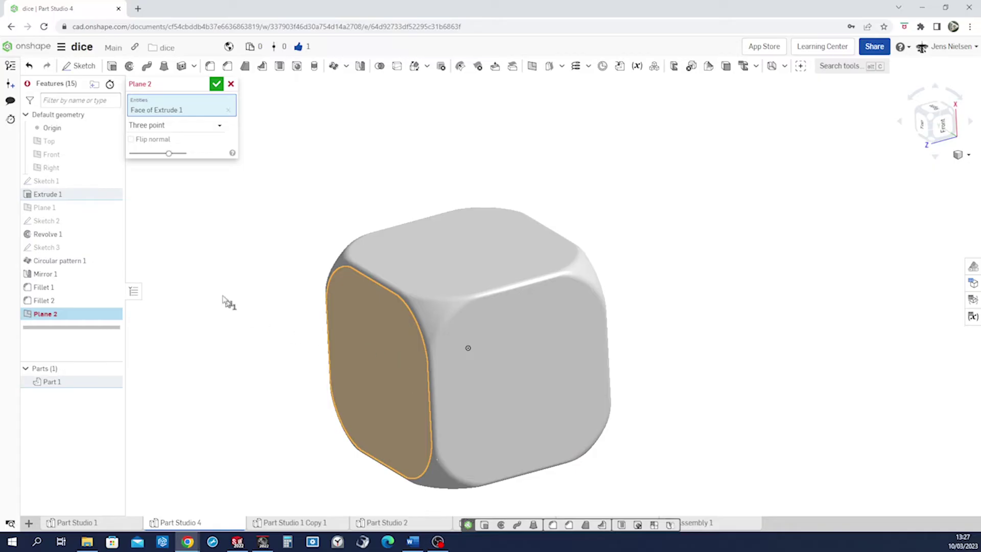
{"action": "left_click", "coordinate": [212, 132]}
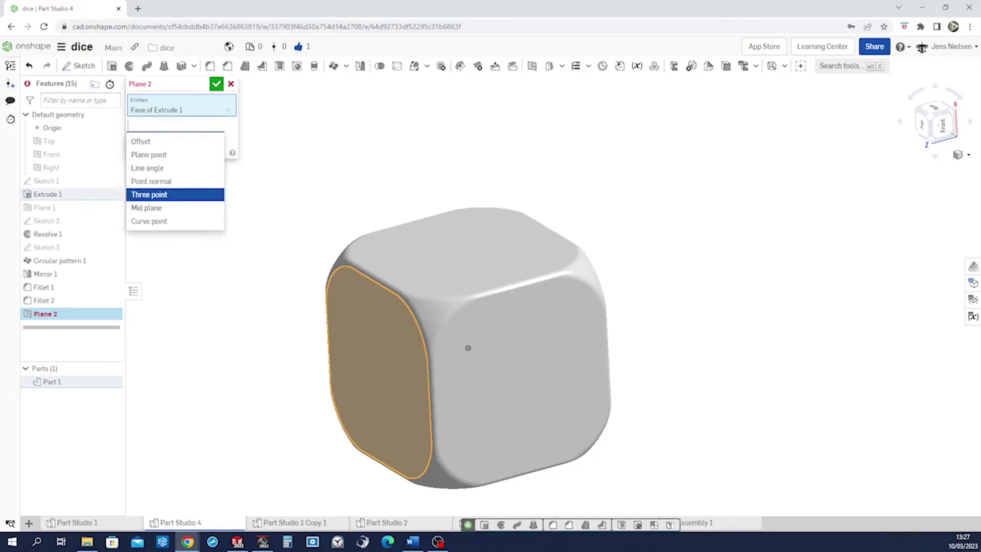
{"action": "left_click", "coordinate": [186, 142]}
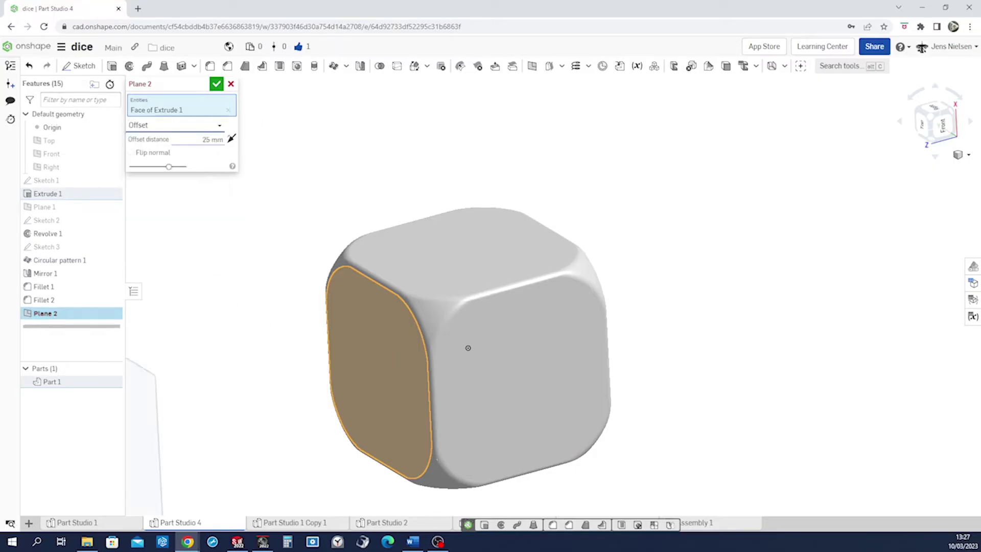
{"action": "left_click", "coordinate": [206, 139]}
{"action": "type", "text": "4"}
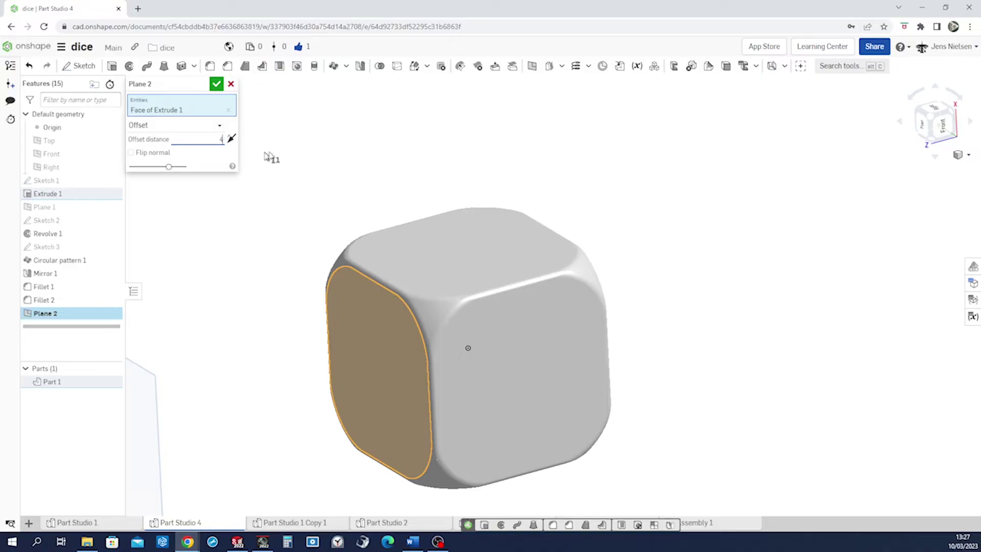
{"action": "left_click", "coordinate": [232, 139]}
{"action": "left_click", "coordinate": [216, 85]}
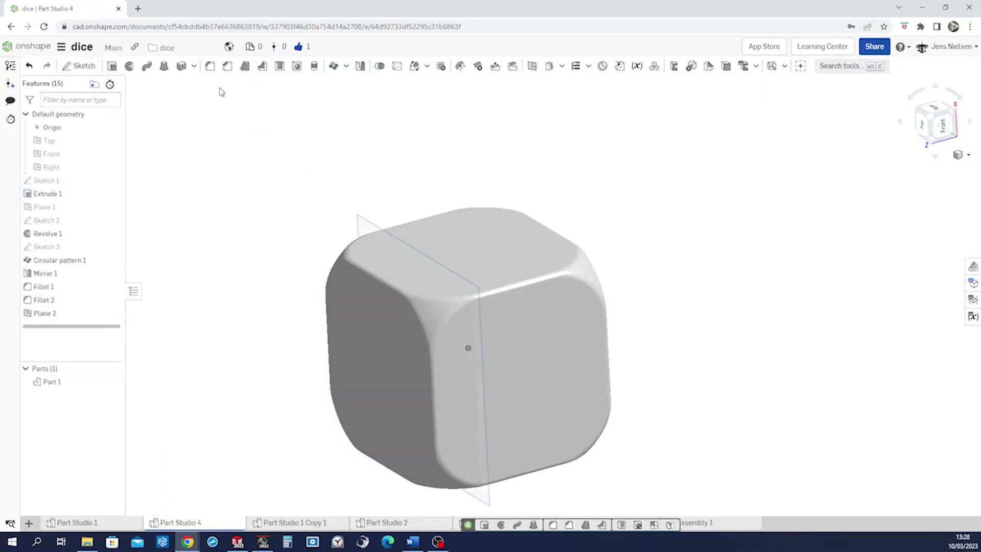
- Start a sketch on the offset plane and project the dice's upper face into it with the Use tool
{"action": "key", "text": "s"}
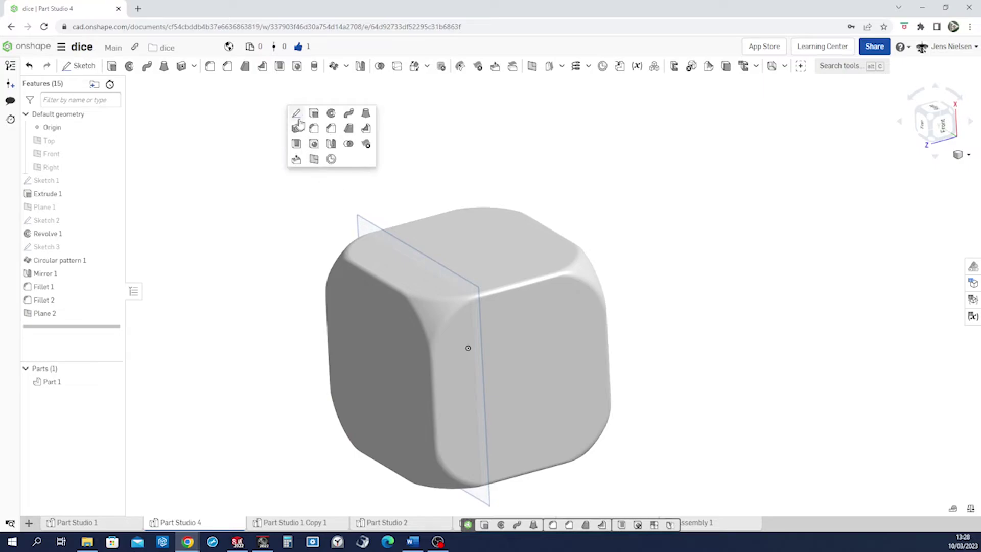
{"action": "left_click", "coordinate": [296, 113]}
{"action": "left_click", "coordinate": [363, 225]}
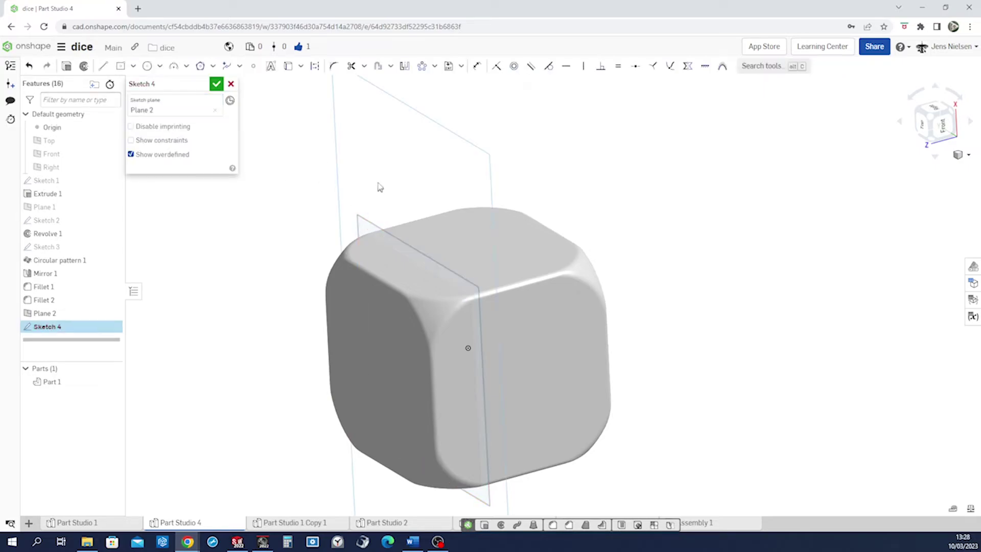
{"action": "key", "text": "u"}
{"action": "left_click", "coordinate": [425, 250]}
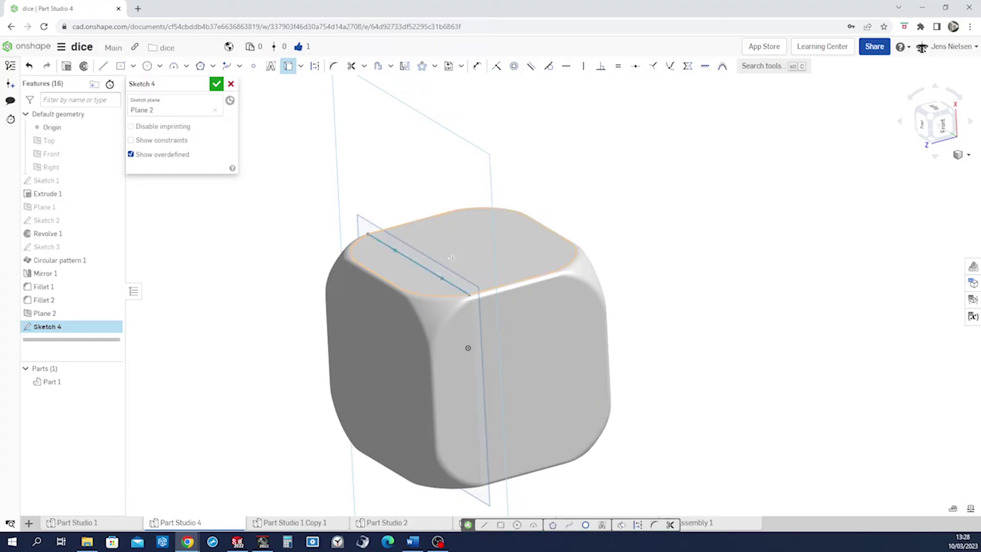
- Draw a short line from the projected edge perpendicularly down into the dice body
{"action": "key", "text": "Right"}
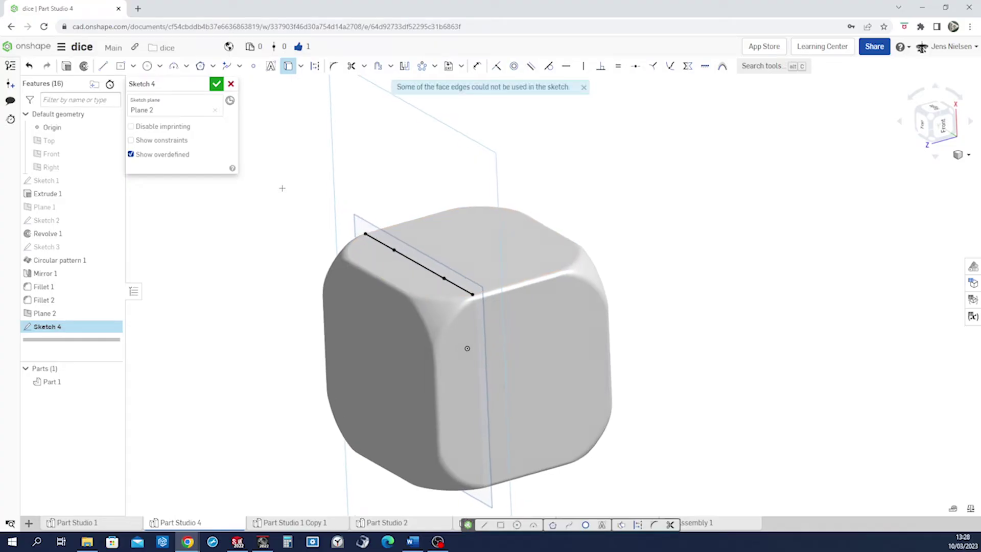
{"action": "key", "text": "l"}
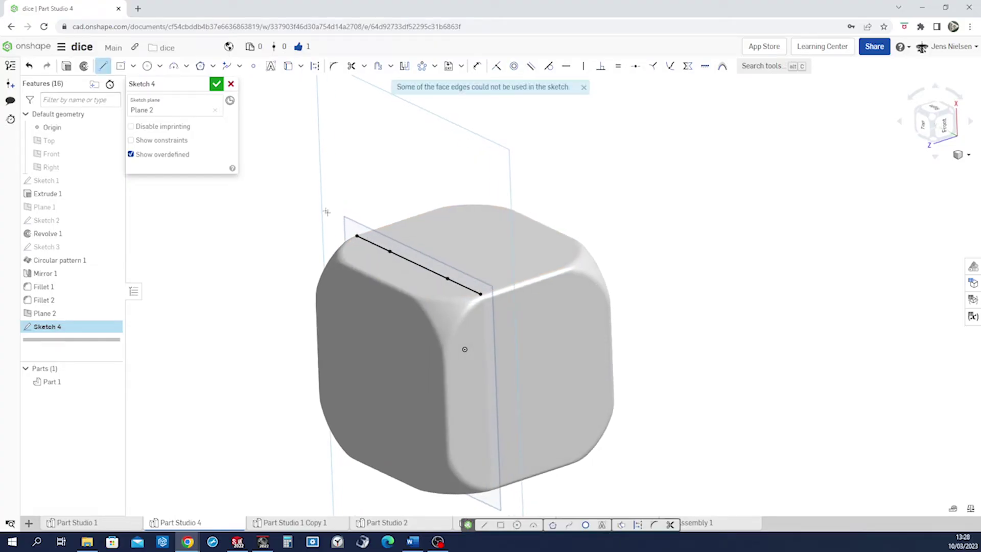
{"action": "right_click_drag", "start_coordinate": [421, 292], "coordinate": [403, 286]}
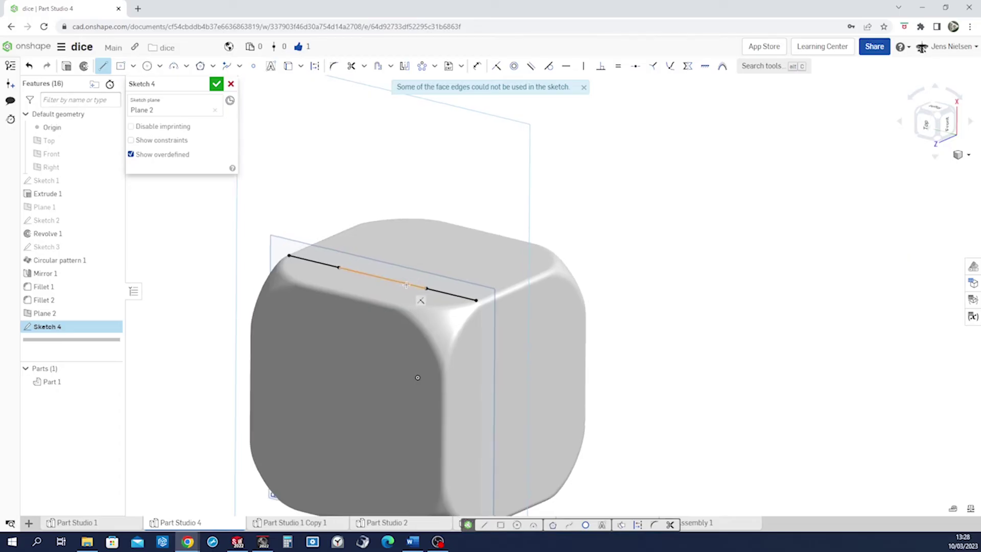
{"action": "left_click", "coordinate": [407, 285]}
{"action": "left_click", "coordinate": [404, 307]}
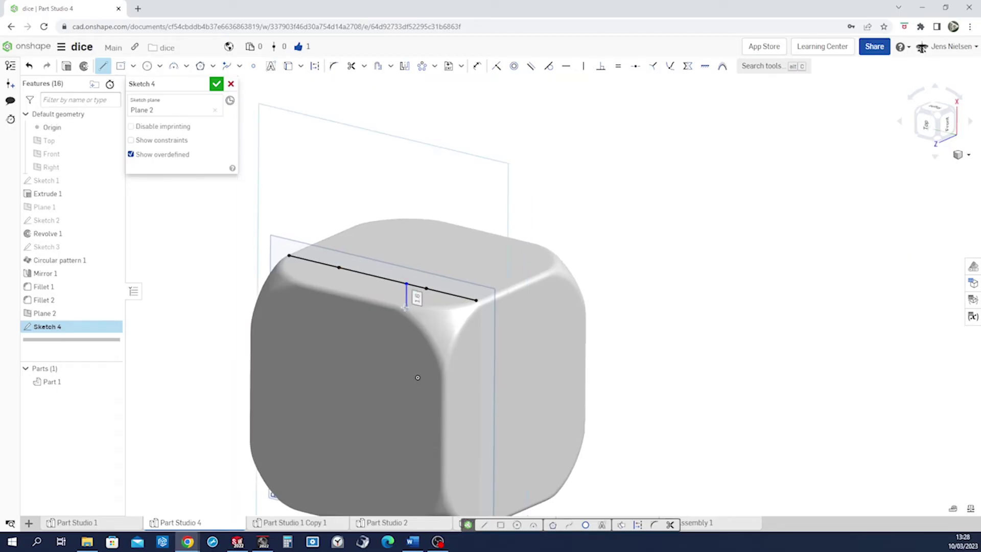
- Draw a three-point arc from the short line's lower end up to the projected edge, bulging into the dice body
{"action": "key", "text": "s"}
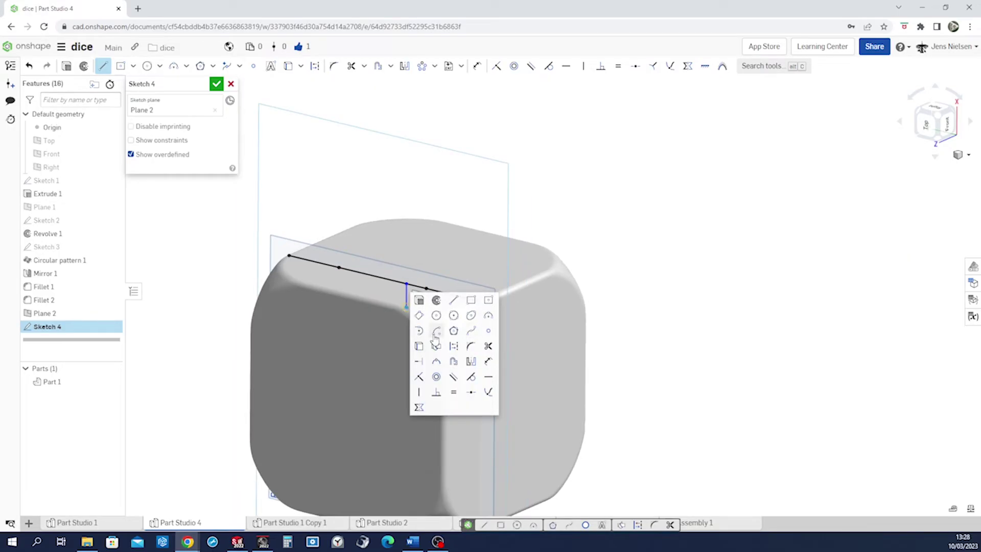
{"action": "left_click", "coordinate": [489, 316]}
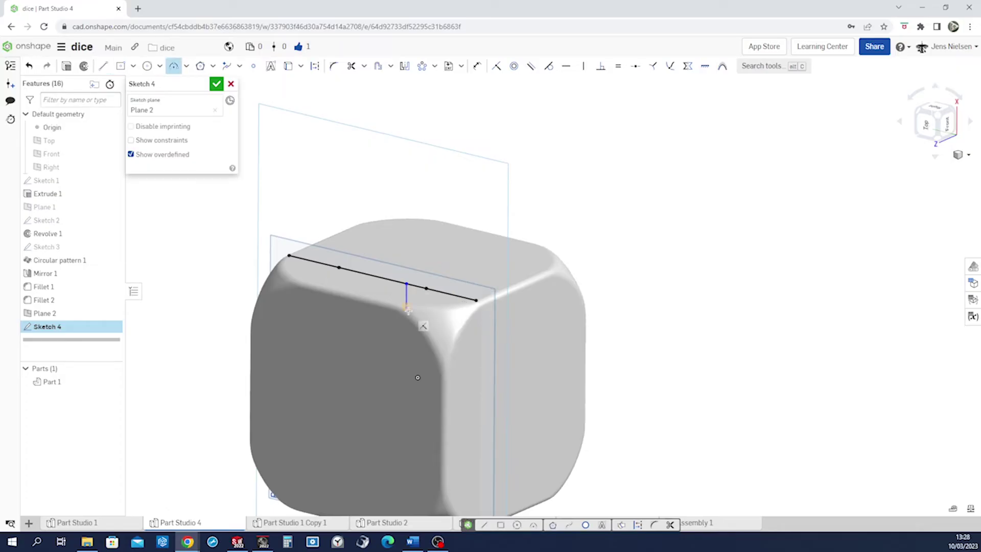
{"action": "left_click", "coordinate": [455, 297]}
{"action": "left_click", "coordinate": [437, 305]}
- Draw a short guide line from the arc's lower end, running away from the arc
{"action": "key", "text": "l"}
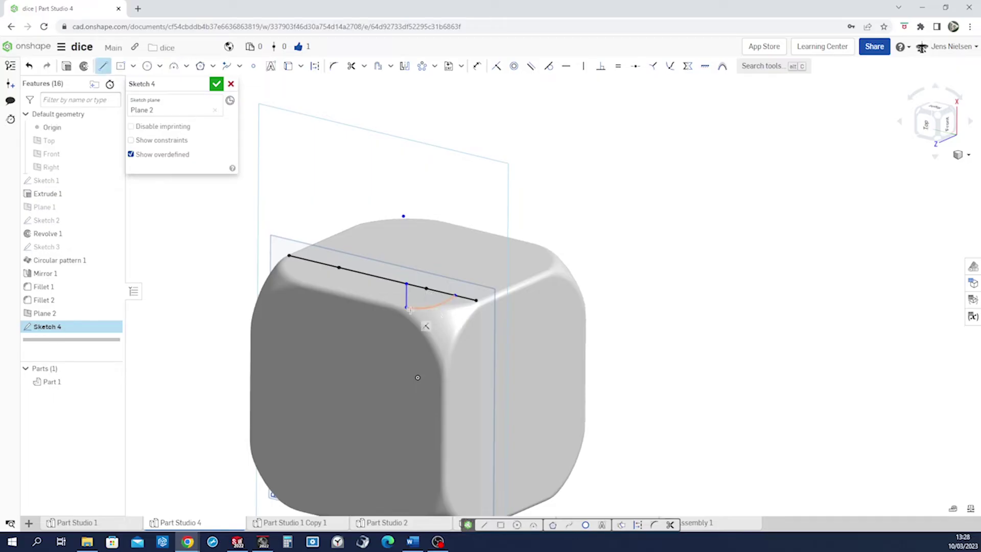
{"action": "left_click", "coordinate": [376, 303]}
{"action": "middle_click_drag", "start_coordinate": [377, 303], "coordinate": [356, 308]}
{"action": "key", "text": "Escape"}
- Dimension the short depth line 4 mm from the dice's nearby side
{"action": "right_click_drag", "start_coordinate": [627, 322], "coordinate": [641, 305]}
{"action": "scroll", "coordinate": [641, 305], "scroll_direction": "up", "scroll_amount": 4}
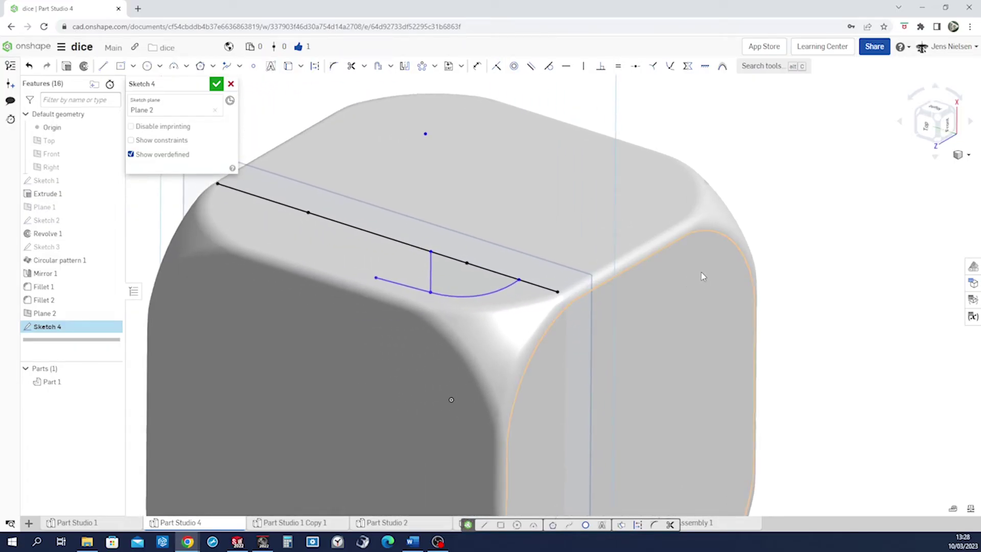
{"action": "key", "text": "d"}
{"action": "right_click_drag", "start_coordinate": [618, 362], "coordinate": [531, 330]}
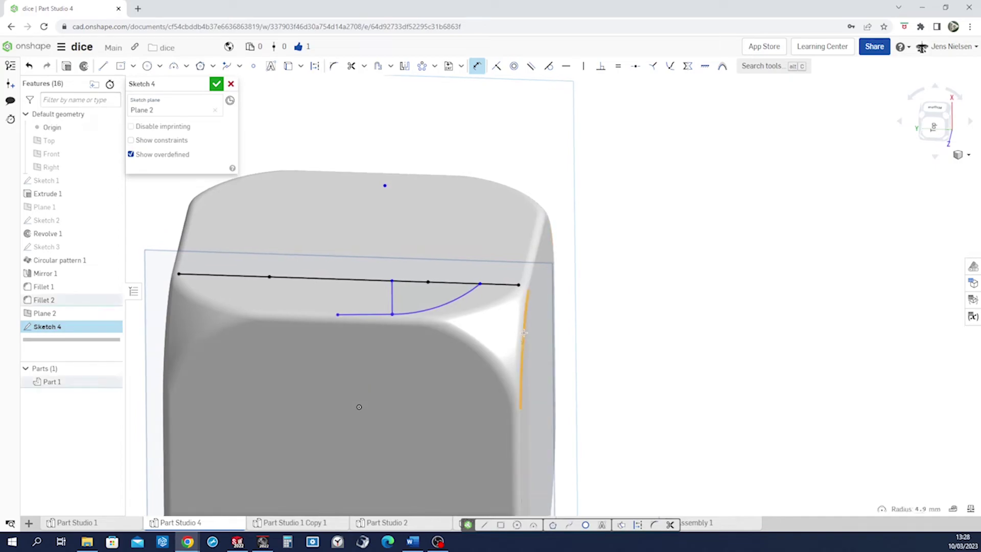
{"action": "left_click", "coordinate": [418, 311]}
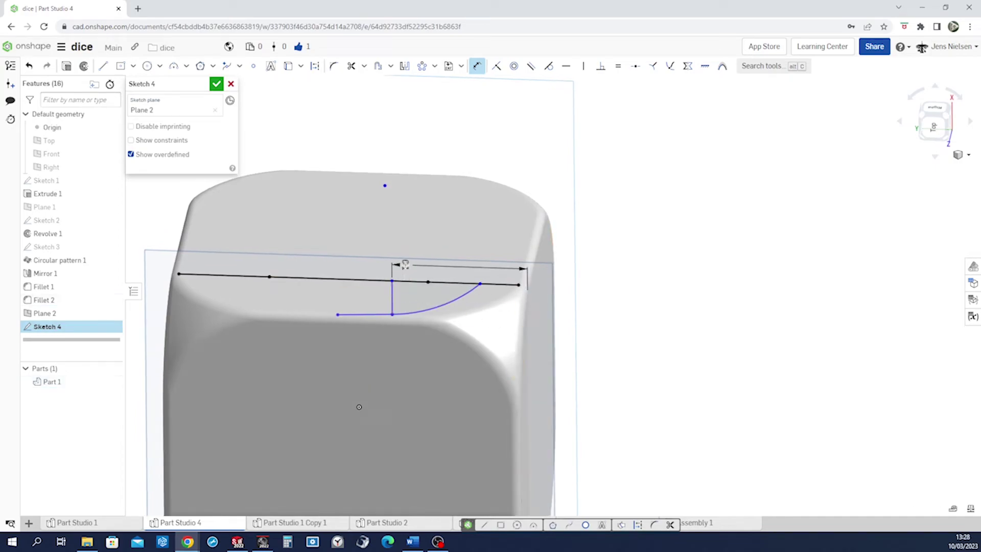
{"action": "left_click", "coordinate": [405, 262]}
{"action": "type", "text": "4"}
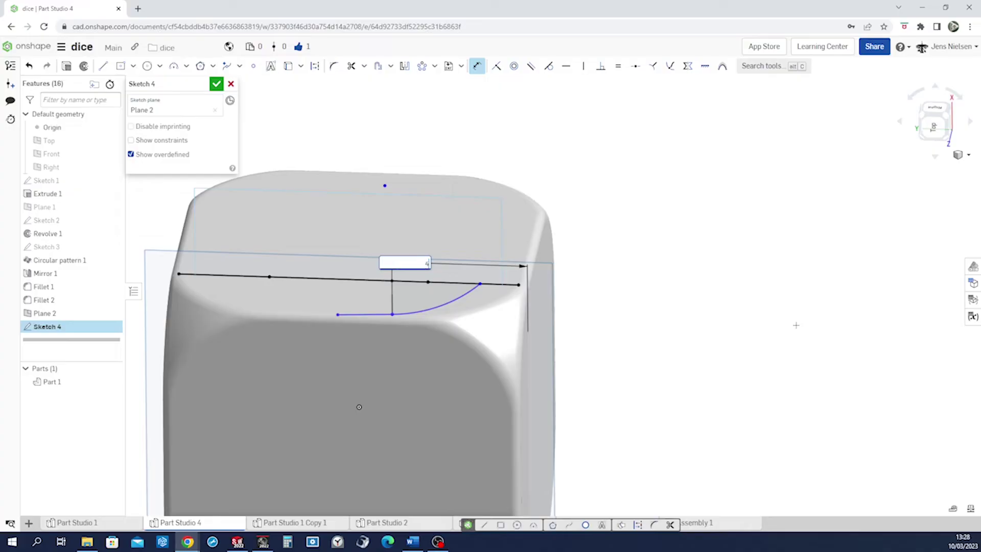
{"action": "key", "text": "Return"}
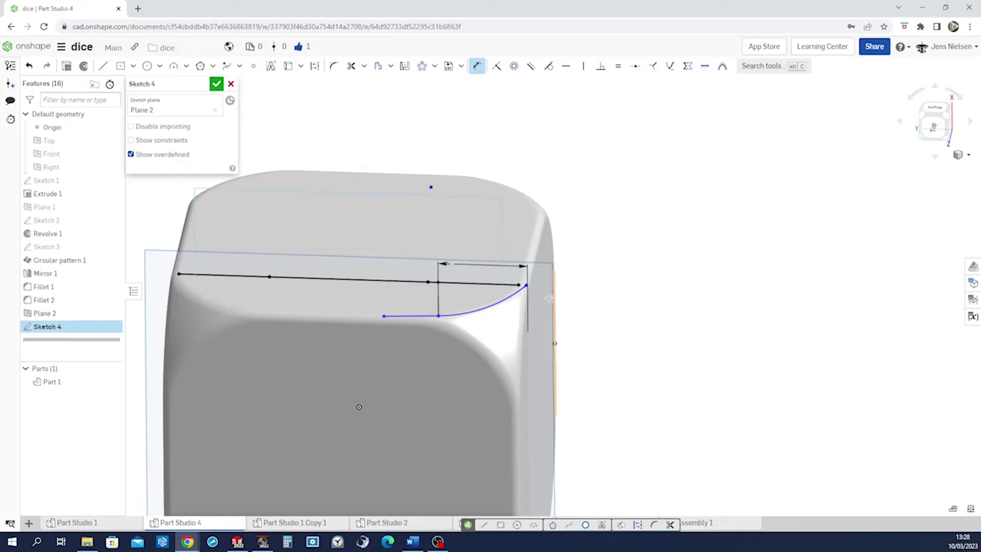
- Dimension the distance from the depth line to the arc's upper end as 1.5 mm
{"action": "left_click", "coordinate": [437, 281]}
{"action": "left_click", "coordinate": [452, 249]}
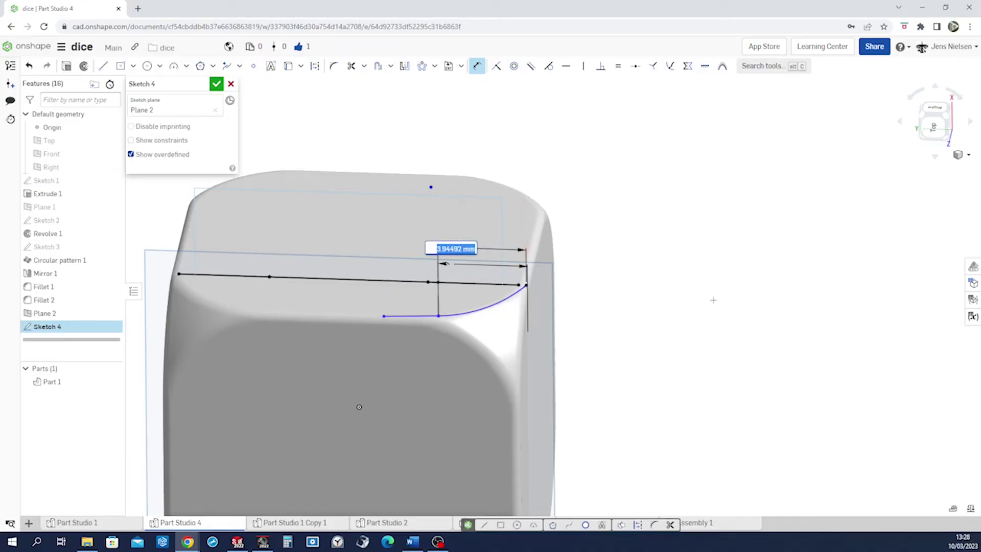
{"action": "type", "text": "1.5"}
{"action": "key", "text": "Return"}
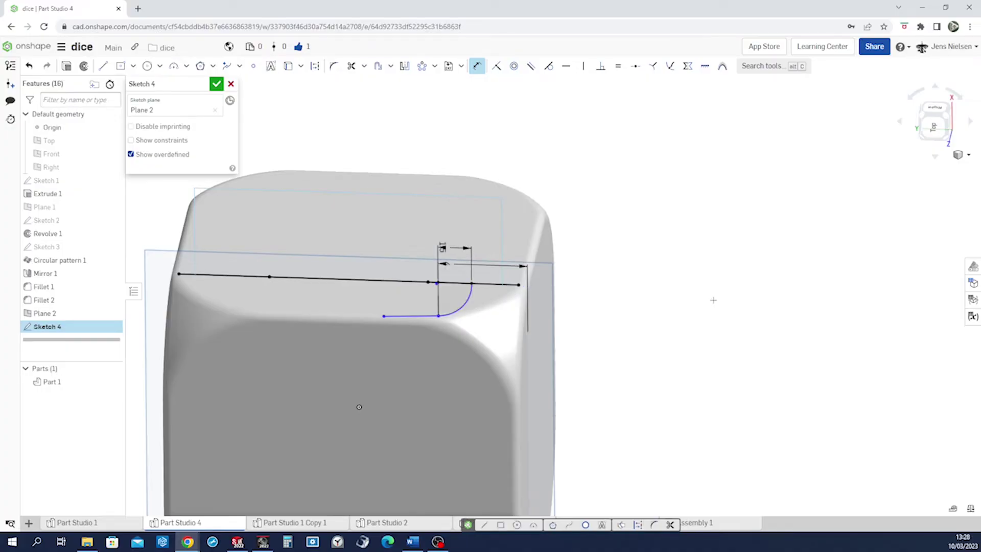
- Set the depth line's length to 0.6 mm
{"action": "scroll", "coordinate": [440, 304], "scroll_direction": "up", "scroll_amount": 2}
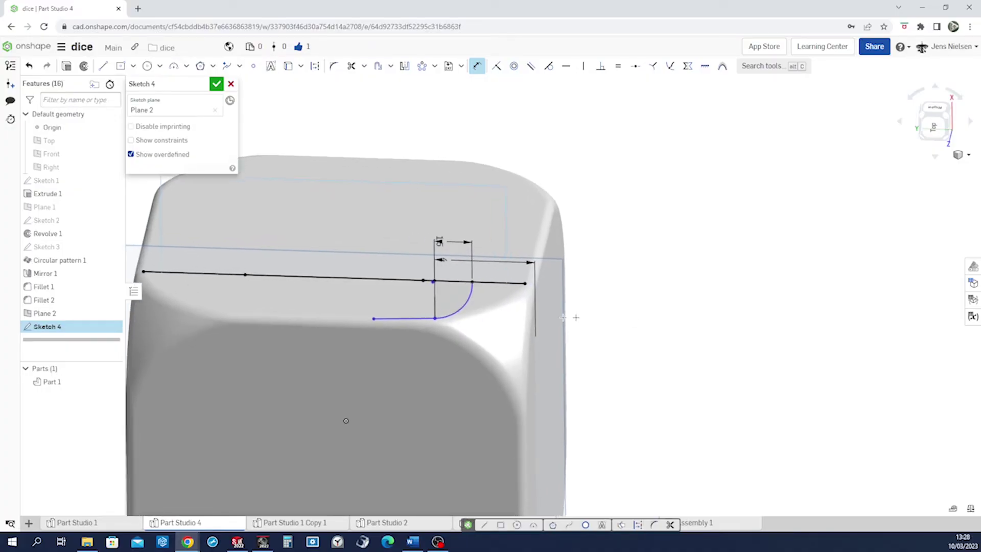
{"action": "left_click", "coordinate": [432, 307]}
{"action": "left_click", "coordinate": [425, 306]}
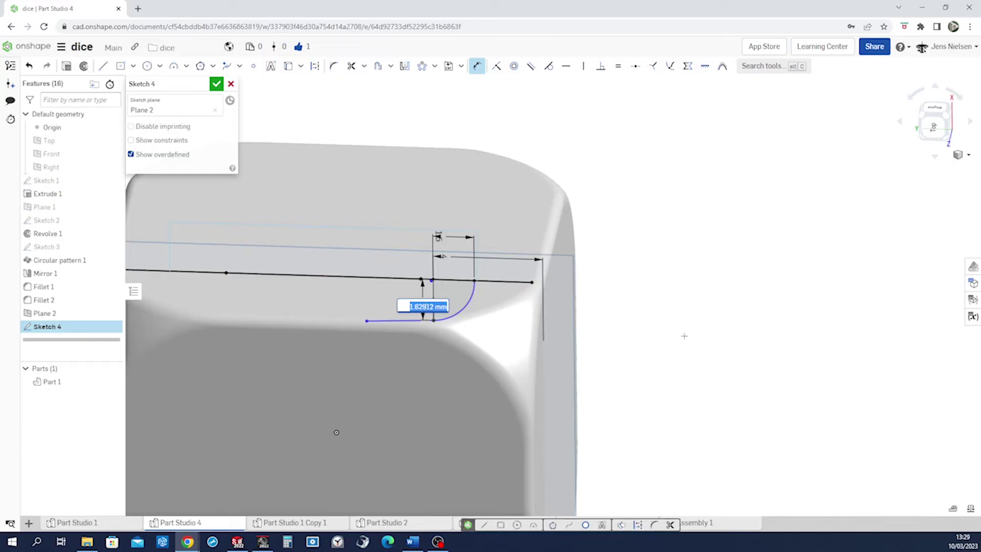
{"action": "key", "text": "BackSpace"}
{"action": "key", "text": "Return"}
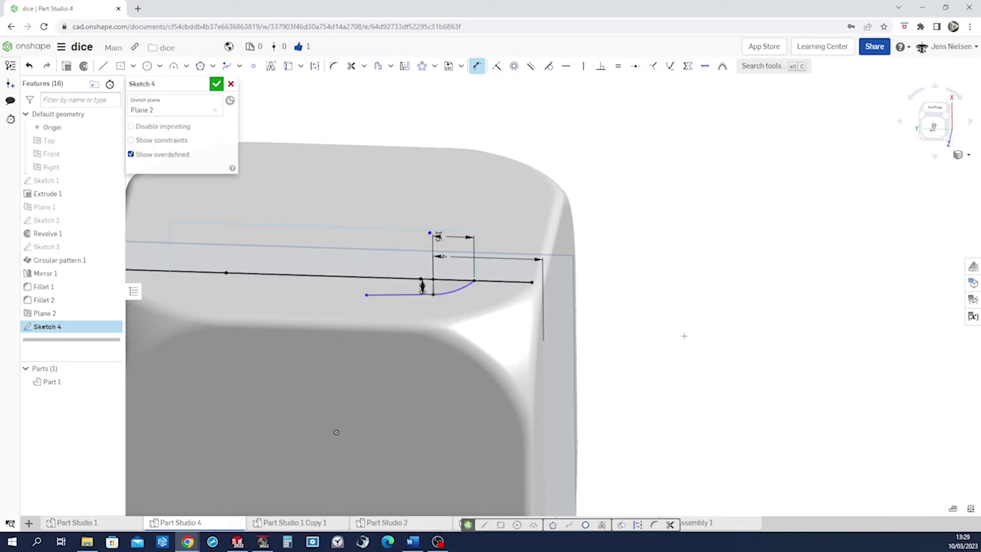
- Constrain the guide line parallel to the projected edge and accept the sketch
{"action": "scroll", "coordinate": [336, 433], "scroll_direction": "up", "scroll_amount": 3}
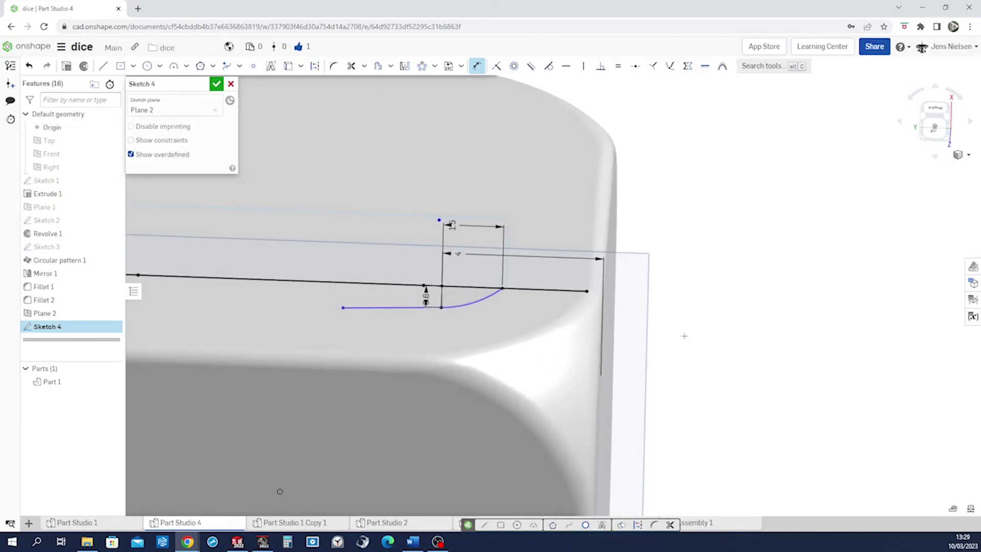
{"action": "key", "text": "b"}
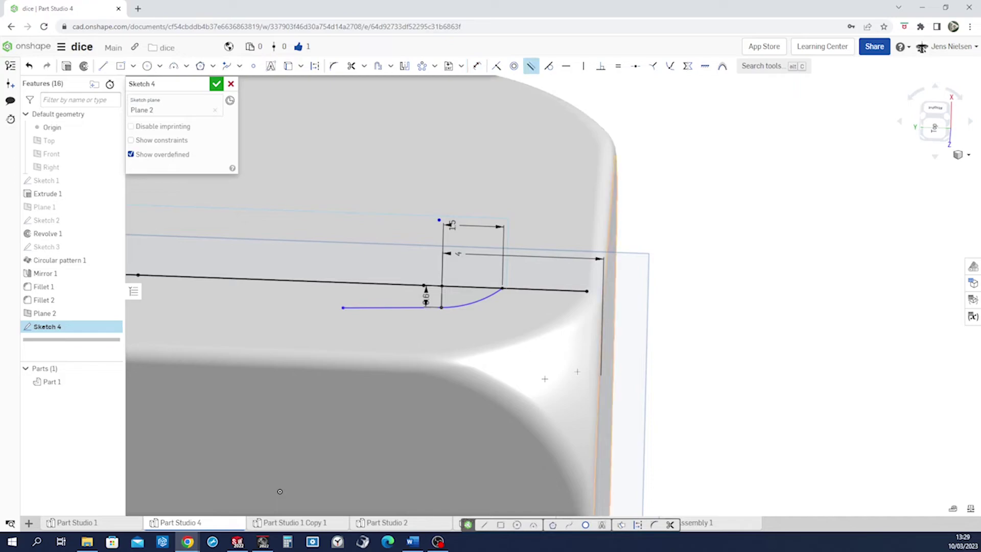
{"action": "left_click", "coordinate": [347, 307]}
{"action": "left_click", "coordinate": [366, 284]}
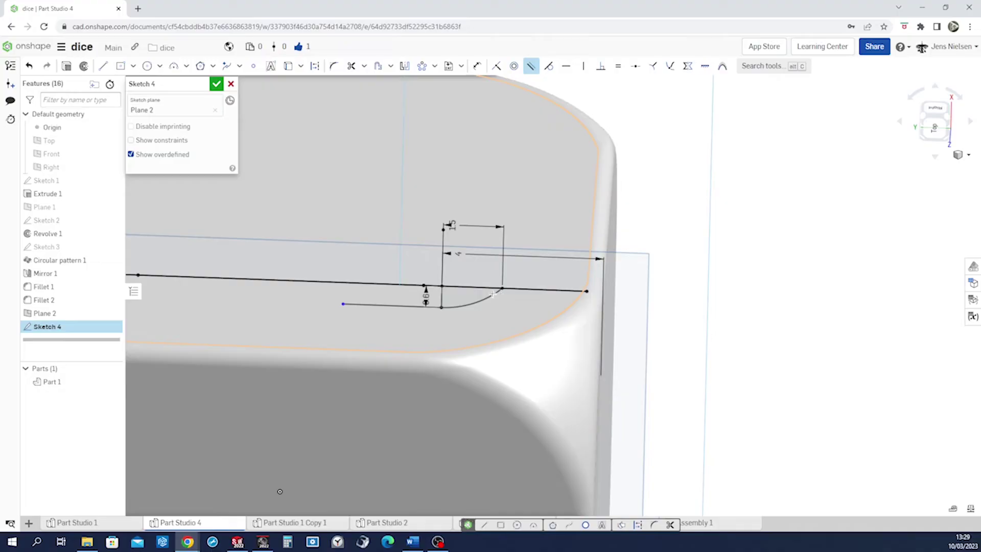
{"action": "left_click", "coordinate": [216, 85]}
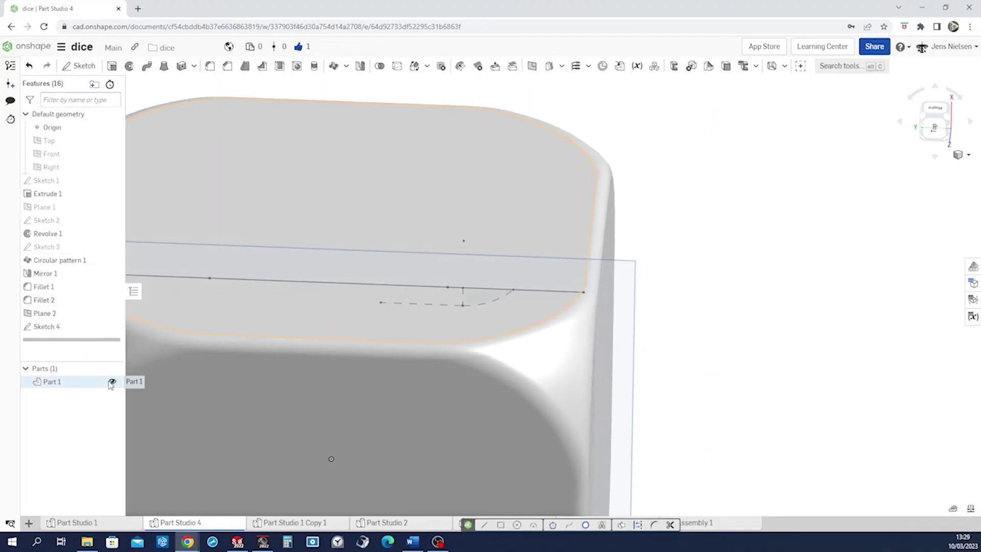
- Hide the dice part and fully revolve the small arc region around the 0.6 mm depth line
{"action": "left_click", "coordinate": [112, 382]}
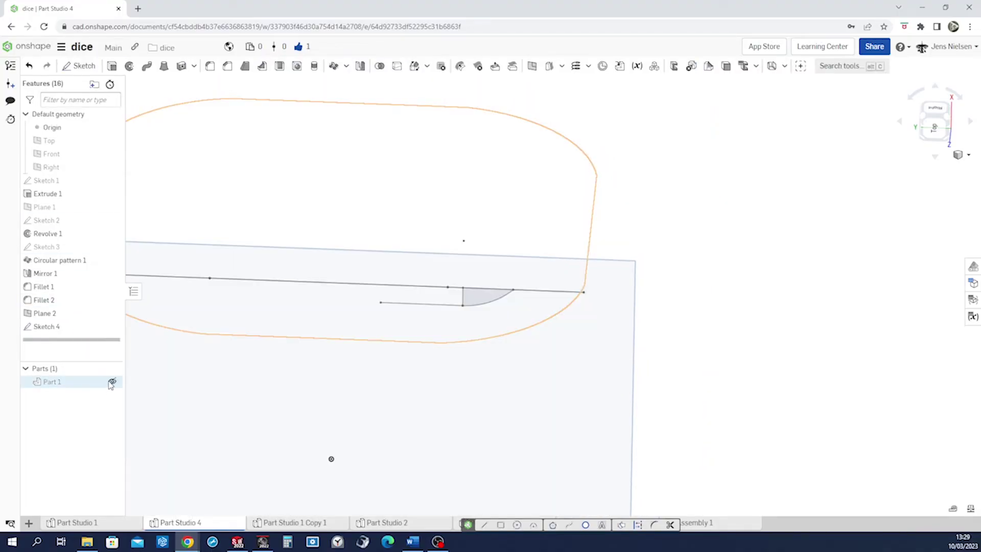
{"action": "left_click", "coordinate": [129, 67]}
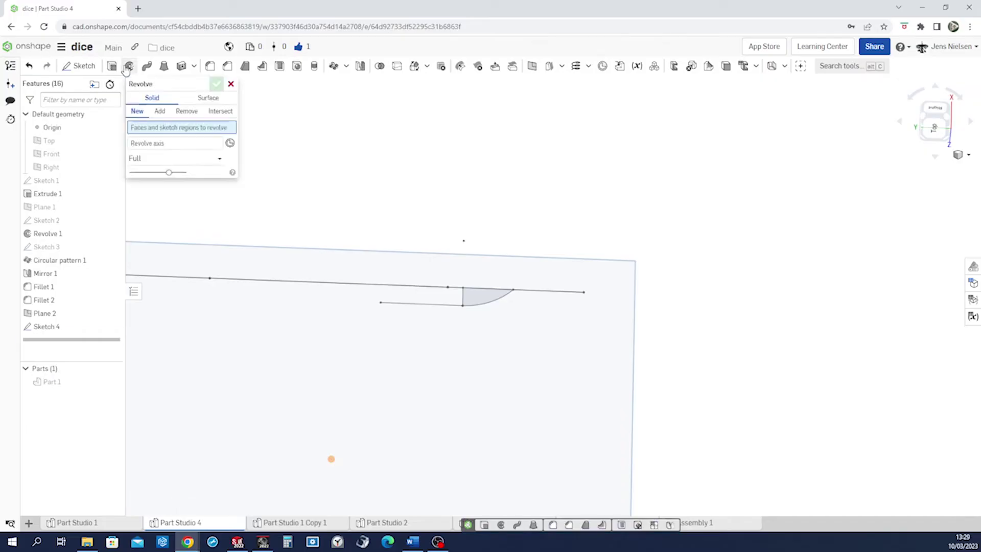
{"action": "left_click", "coordinate": [478, 301]}
{"action": "left_click", "coordinate": [214, 153]}
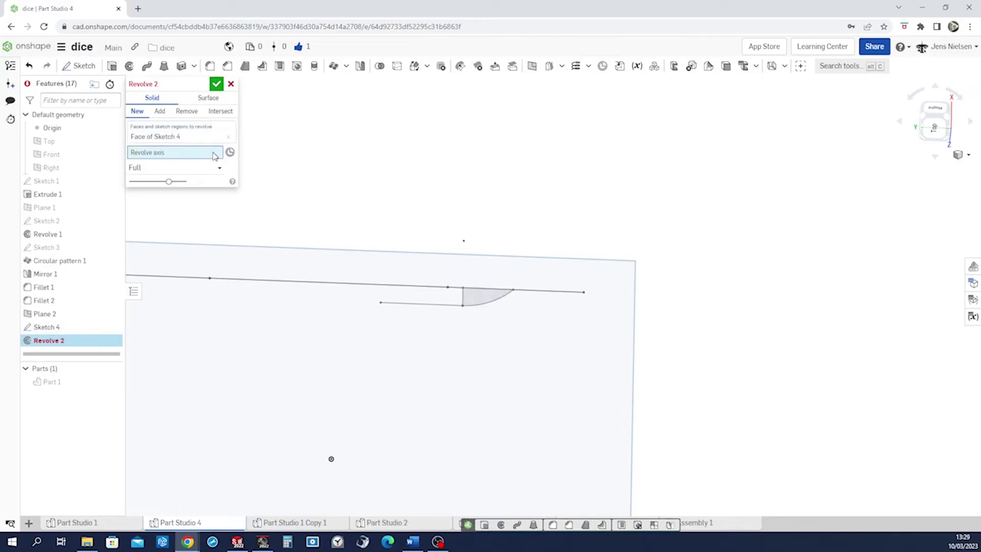
{"action": "left_click", "coordinate": [463, 301]}
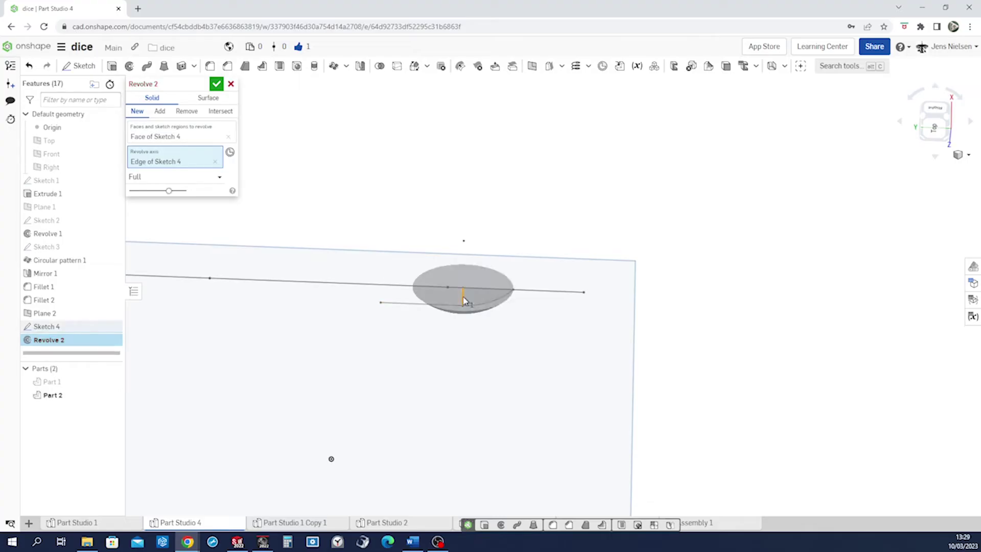
- Make the revolve remove material from Part 1, show the part again and accept the feature
{"action": "left_click", "coordinate": [185, 112]}
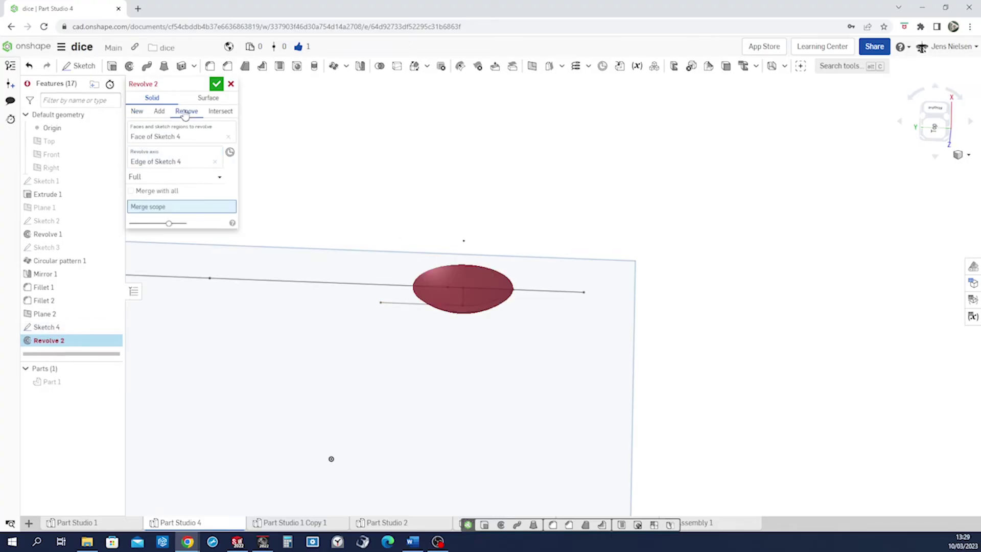
{"action": "left_click", "coordinate": [55, 382]}
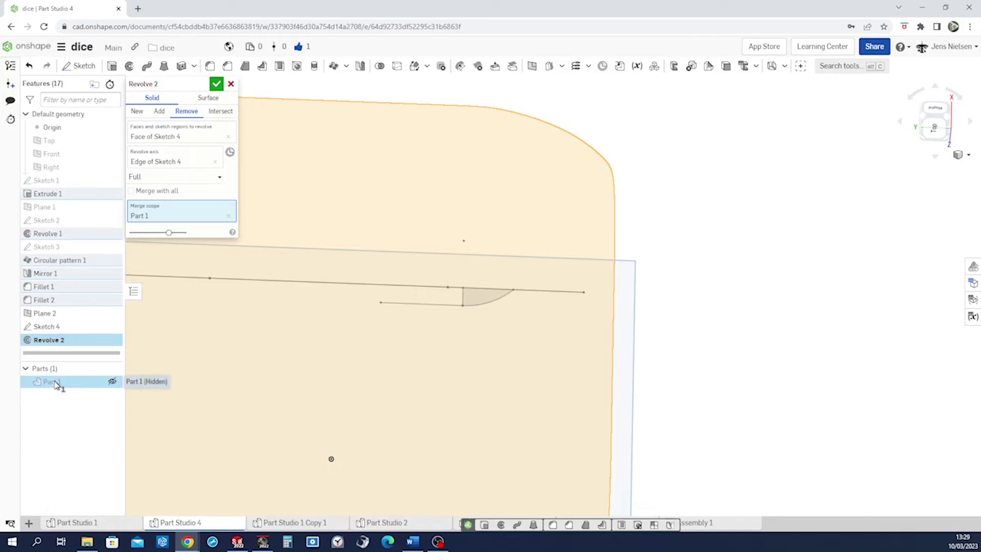
{"action": "left_click", "coordinate": [112, 381]}
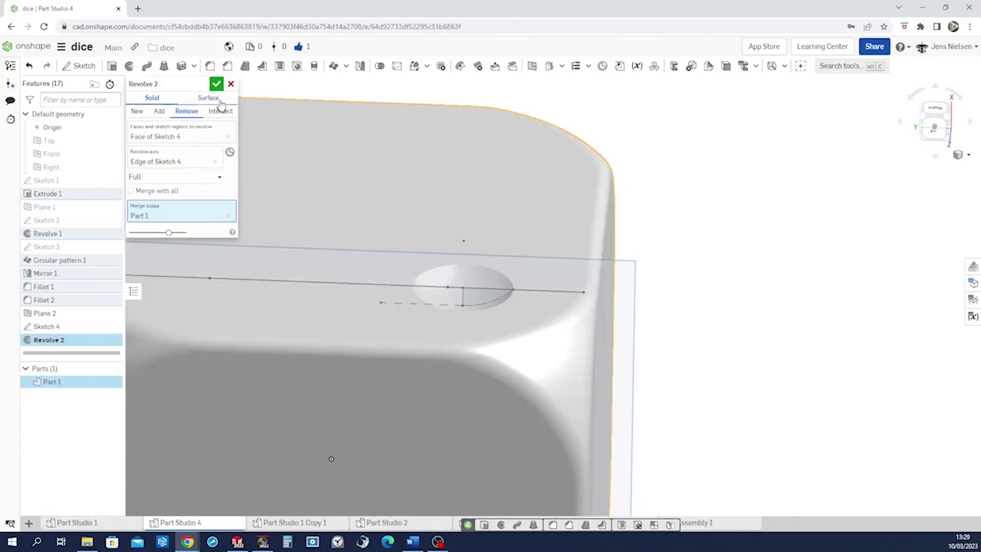
{"action": "left_click", "coordinate": [217, 85]}
- Hide the offset plane Plane 2
{"action": "scroll", "coordinate": [710, 258], "scroll_direction": "down", "scroll_amount": 5}
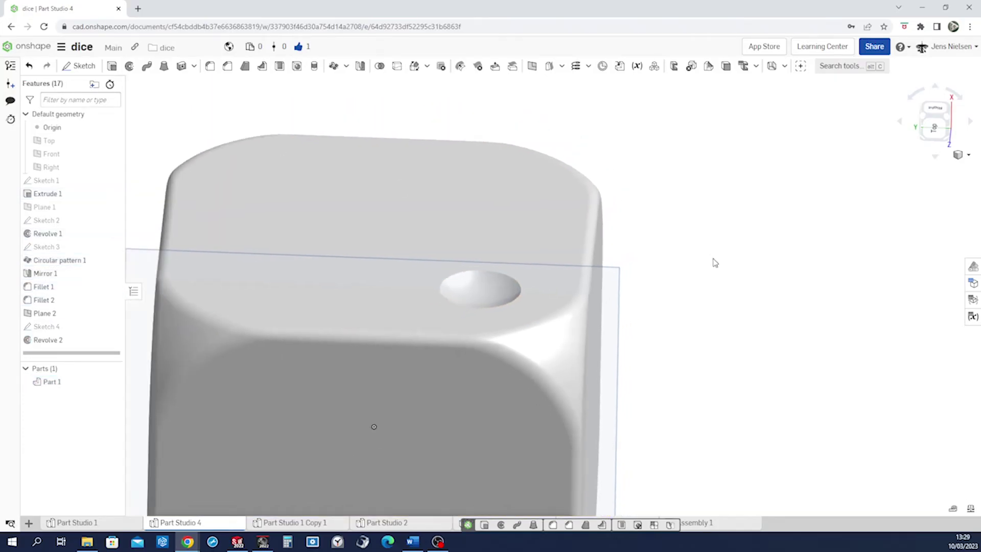
{"action": "left_click", "coordinate": [112, 313]}
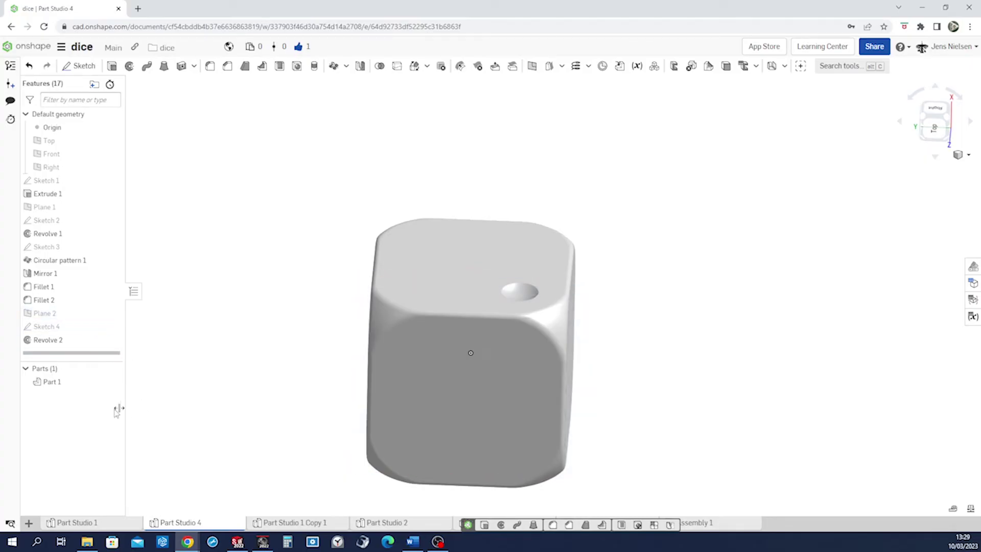
{"action": "right_click", "coordinate": [73, 389]}
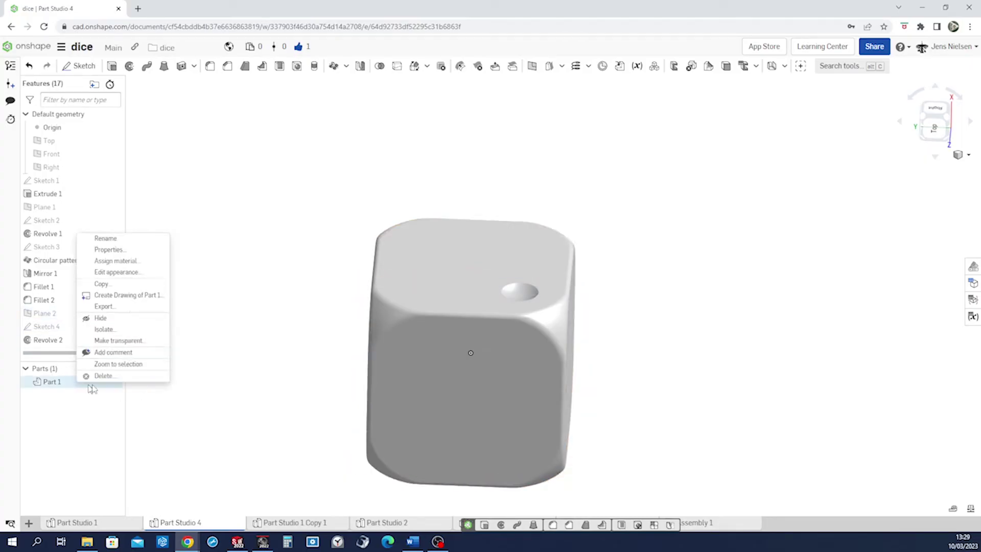
{"action": "left_click", "coordinate": [193, 399]}
- Add a black face appearance (#000000) to the revolved pip recess
{"action": "right_click", "coordinate": [36, 342]}
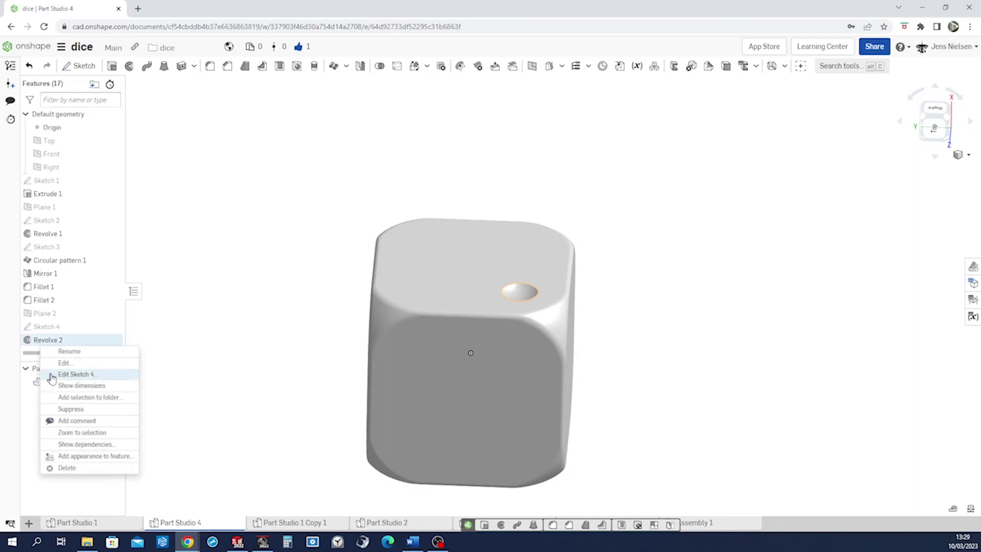
{"action": "left_click", "coordinate": [93, 456]}
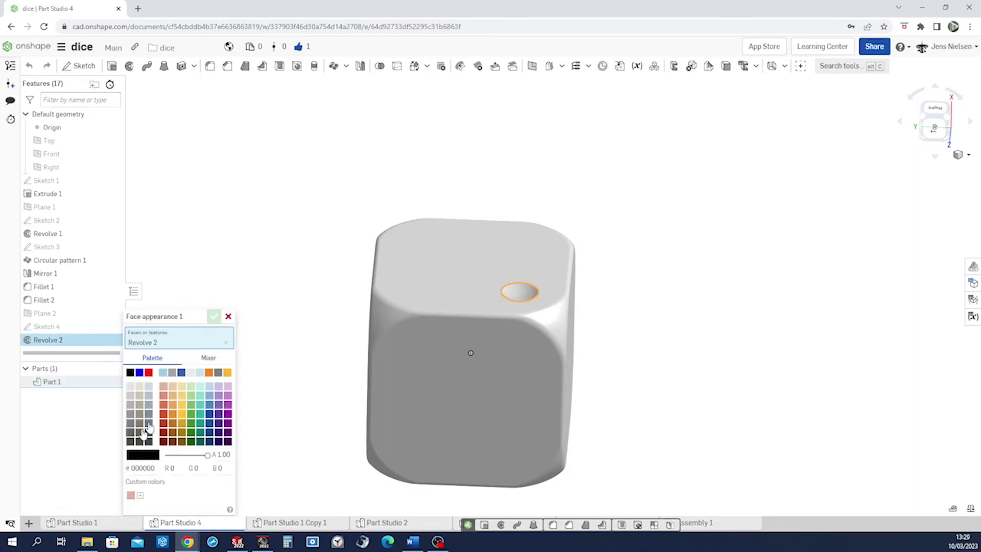
{"action": "left_click", "coordinate": [131, 373]}
{"action": "left_click", "coordinate": [213, 316]}
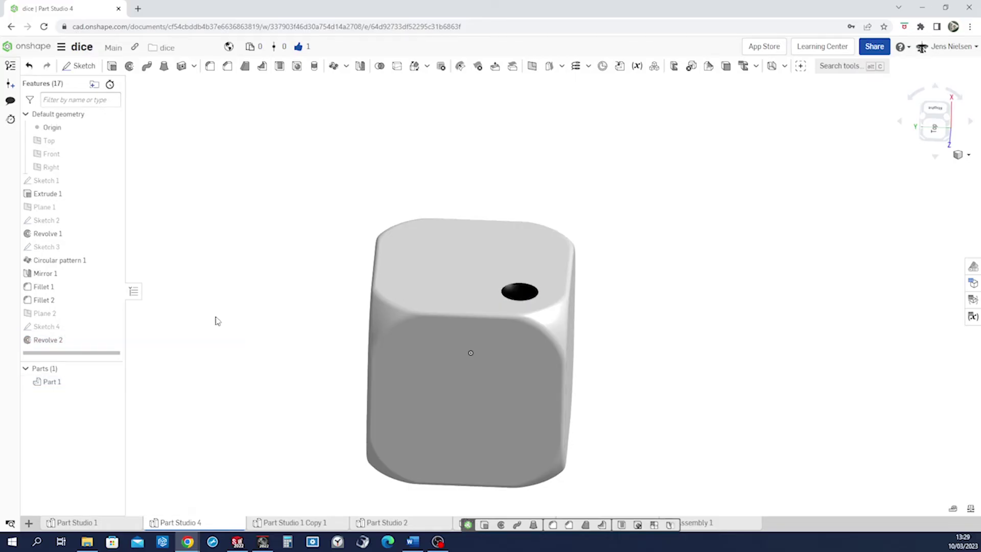
- Start a linear feature pattern with the revolved pip recess, Revolve 2, as the feature to pattern
{"action": "right_click_drag", "start_coordinate": [824, 227], "coordinate": [792, 235]}
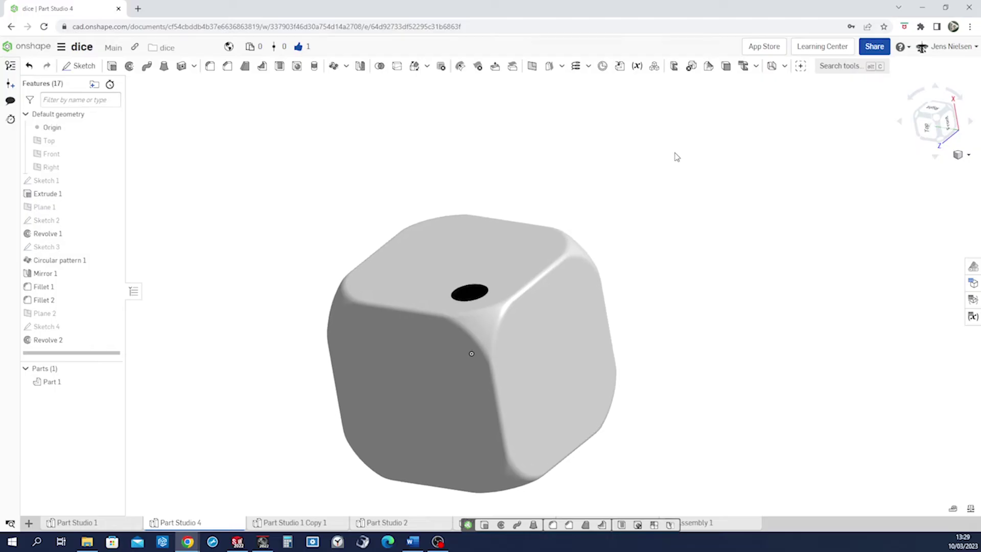
{"action": "left_click", "coordinate": [347, 66]}
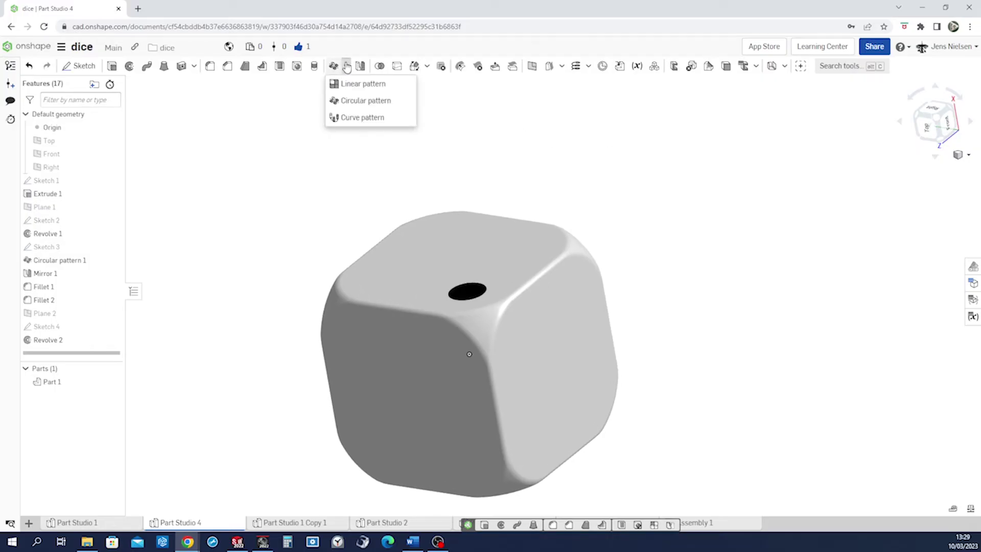
{"action": "left_click", "coordinate": [350, 85]}
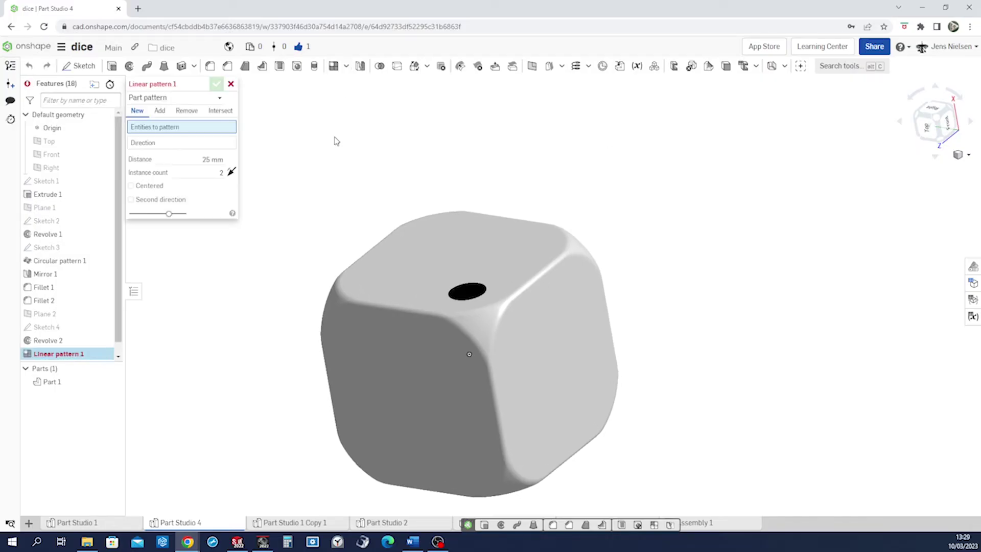
{"action": "left_click", "coordinate": [223, 100]}
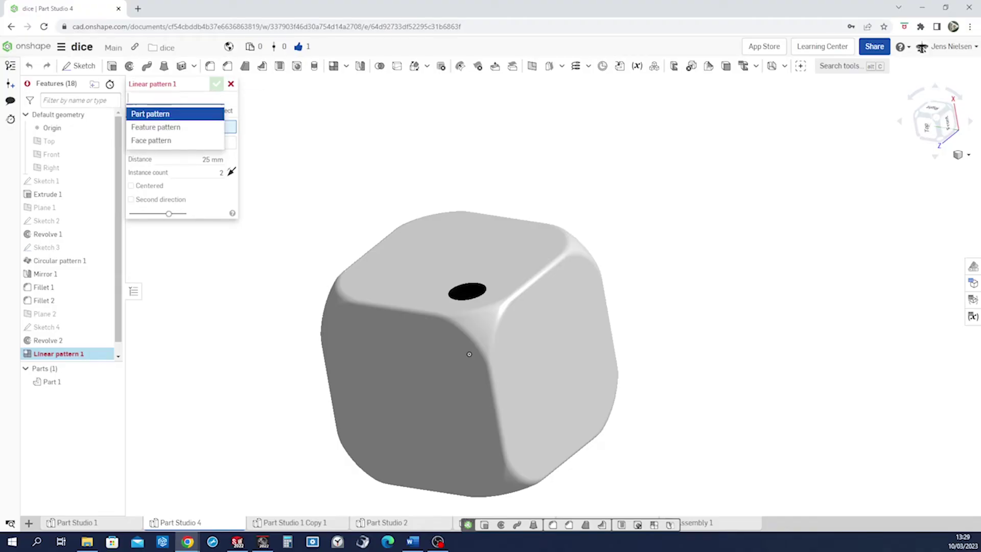
{"action": "left_click", "coordinate": [179, 127]}
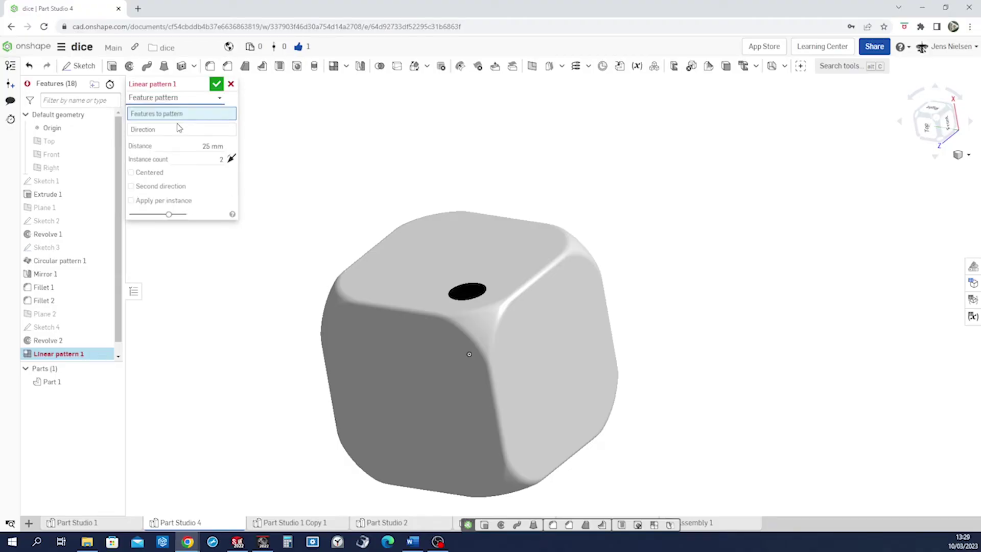
{"action": "left_click", "coordinate": [463, 290]}
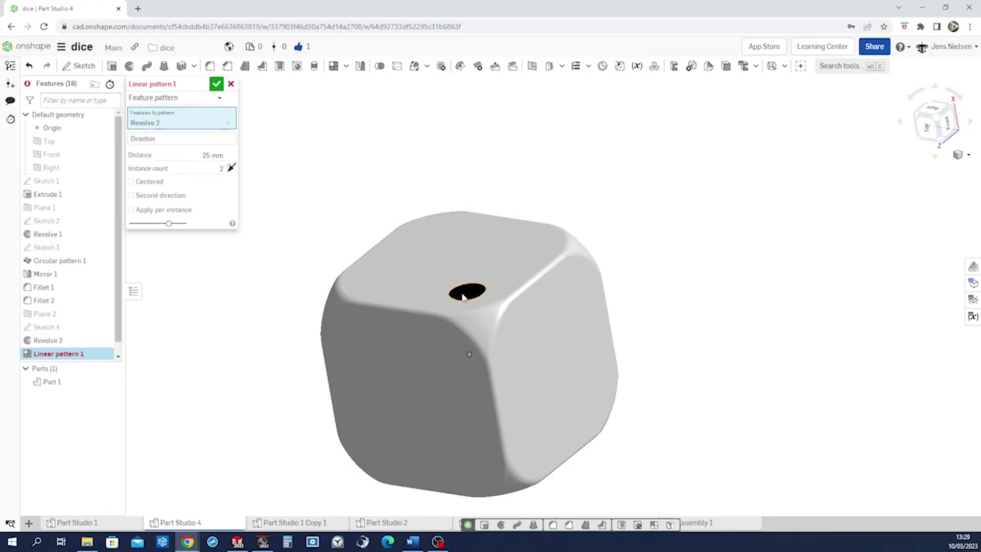
- Define the first pattern direction along a straight fillet edge beside the pip's face, with 4 mm spacing and 3 instances
{"action": "left_click", "coordinate": [189, 141]}
{"action": "scroll", "coordinate": [288, 302], "scroll_direction": "up", "scroll_amount": 1}
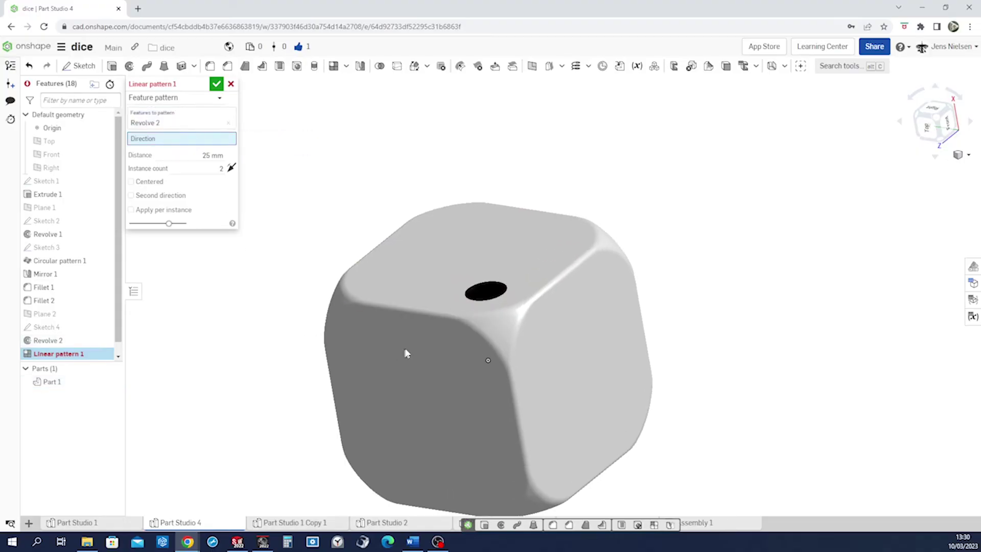
{"action": "left_click", "coordinate": [413, 319]}
{"action": "scroll", "coordinate": [237, 289], "scroll_direction": "down", "scroll_amount": 3}
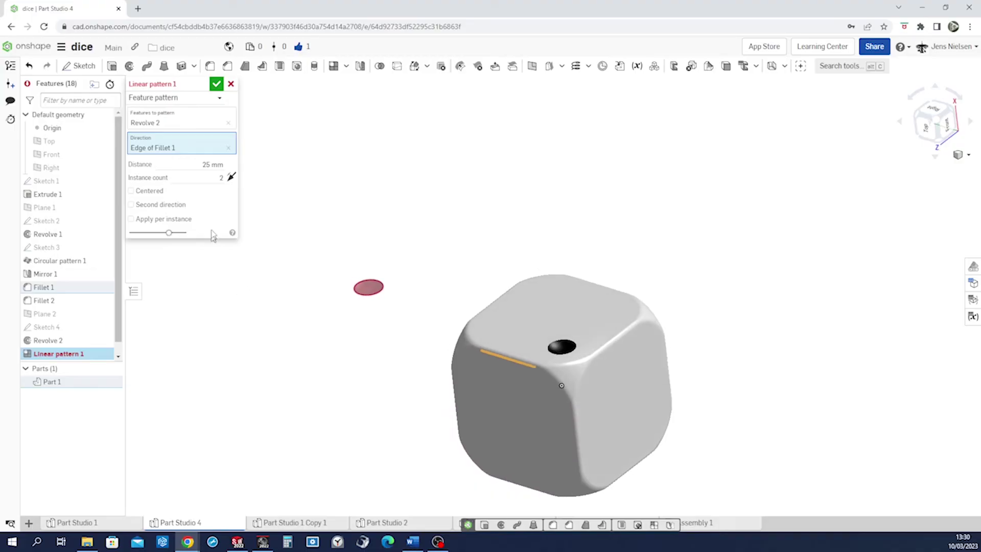
{"action": "left_click", "coordinate": [212, 164]}
{"action": "type", "text": "4"}
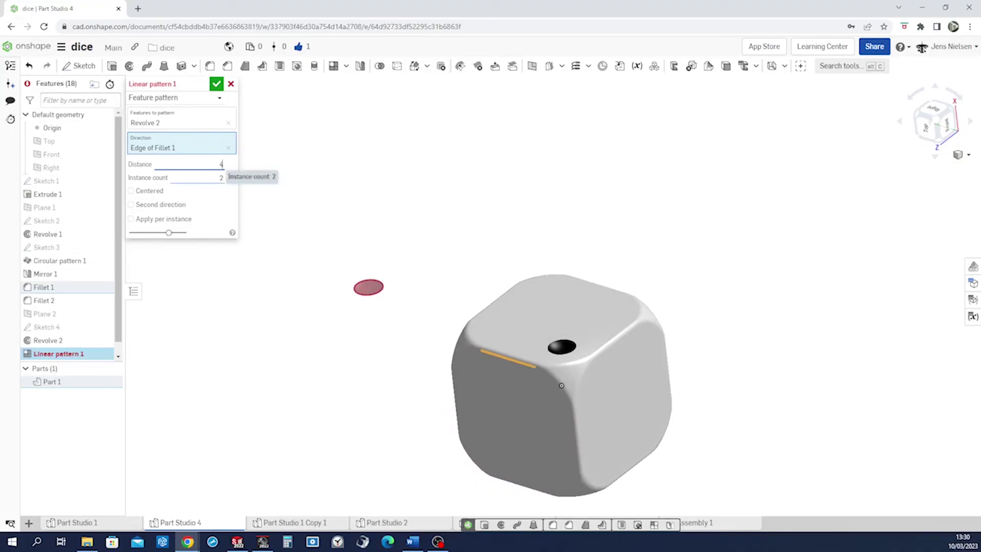
{"action": "key", "text": "Tab"}
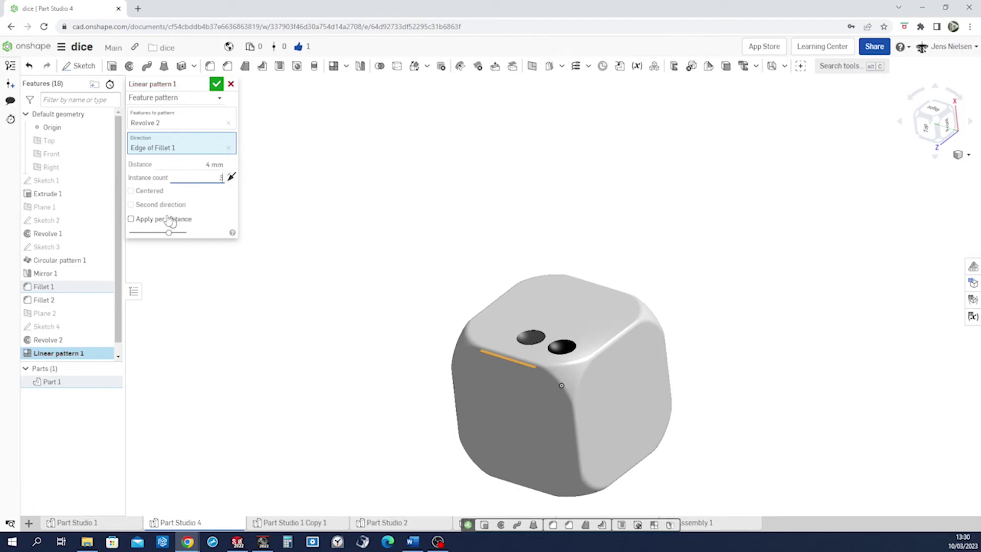
- Add a second pattern direction along the perpendicular fillet edge with 4 mm spacing and 3 instances, and accept the pattern
{"action": "left_click", "coordinate": [130, 206]}
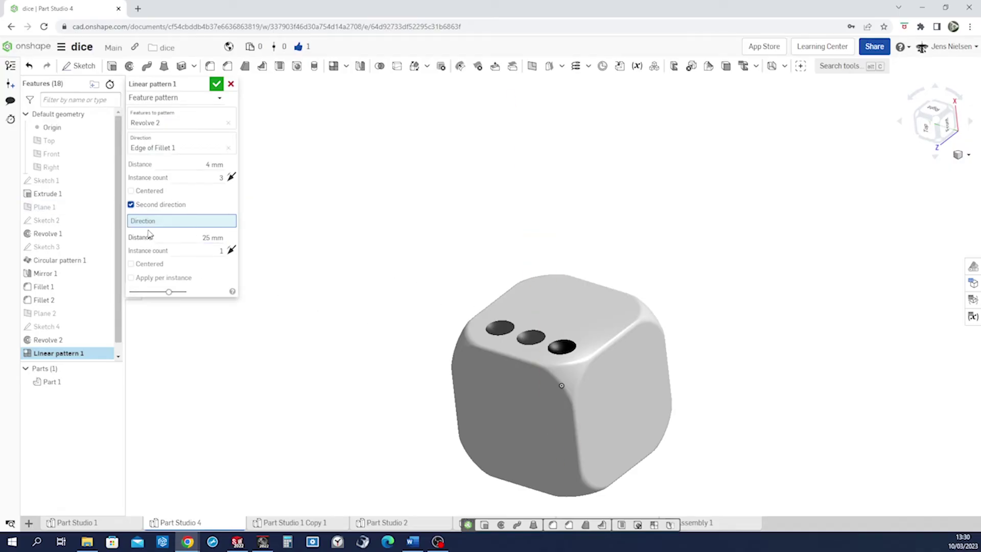
{"action": "left_click", "coordinate": [615, 351]}
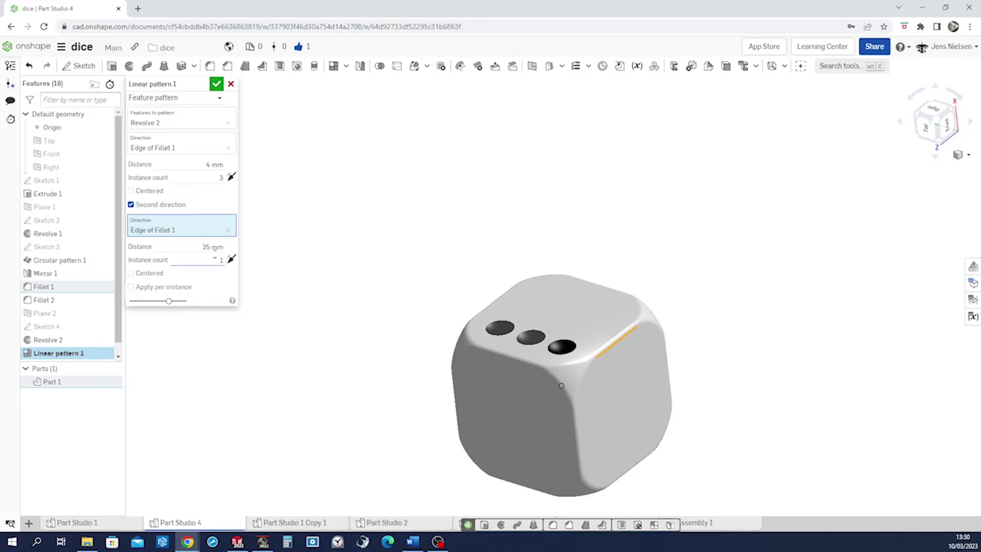
{"action": "left_click", "coordinate": [214, 247]}
{"action": "type", "text": "4"}
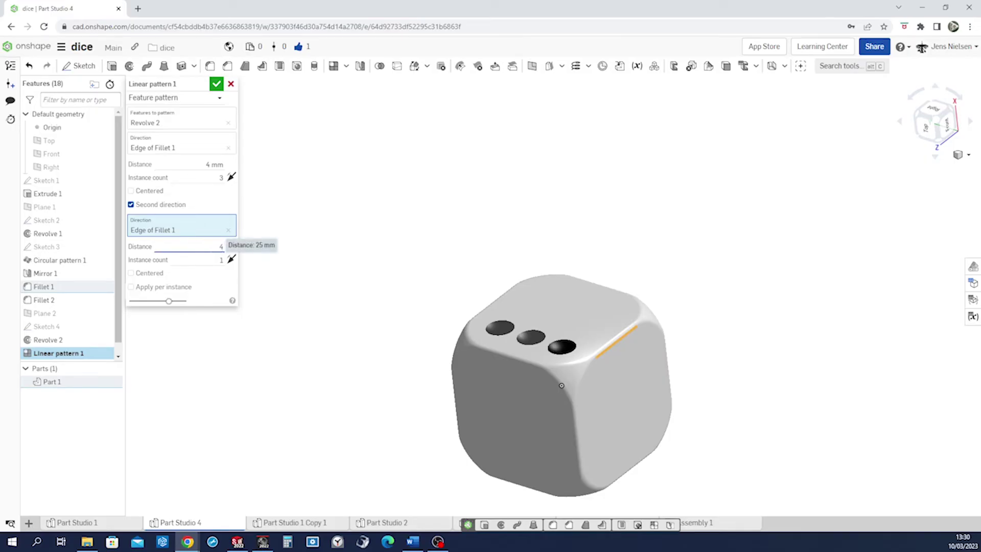
{"action": "left_click", "coordinate": [220, 260]}
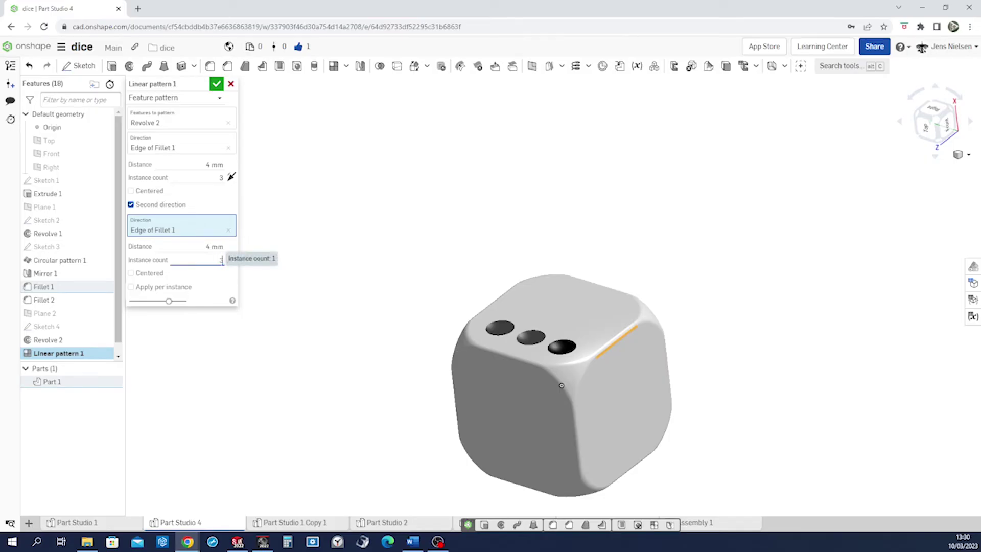
{"action": "type", "text": "3"}
{"action": "key", "text": "Return"}
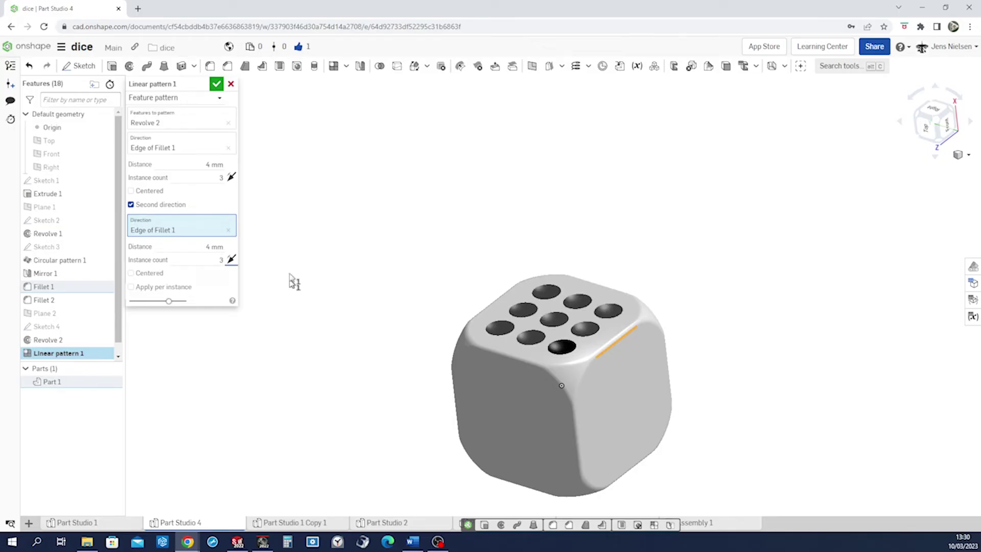
{"action": "left_click", "coordinate": [216, 83]}
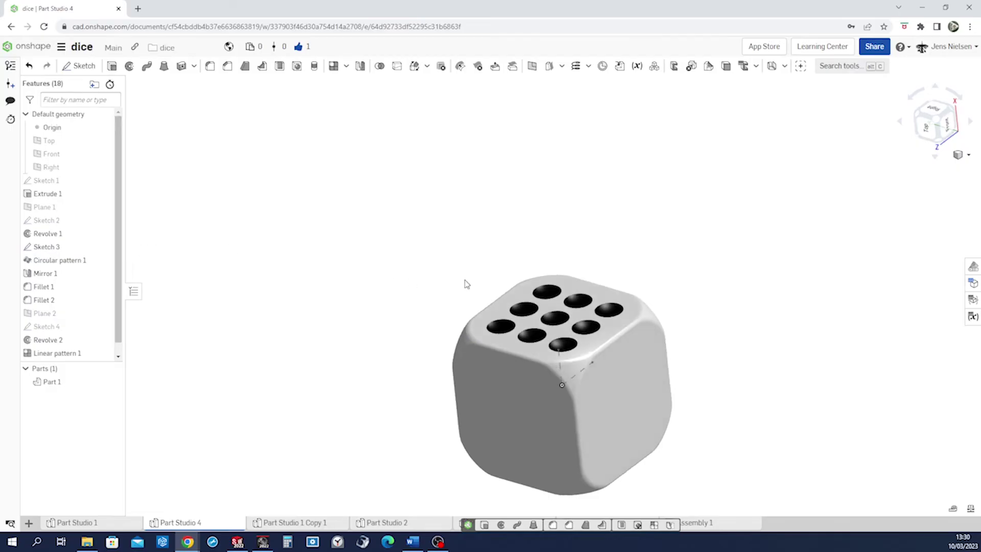
- Start a circular feature pattern with Revolve 2 and Linear pattern 1 as the features to pattern
{"action": "right_click_drag", "start_coordinate": [464, 282], "coordinate": [586, 372]}
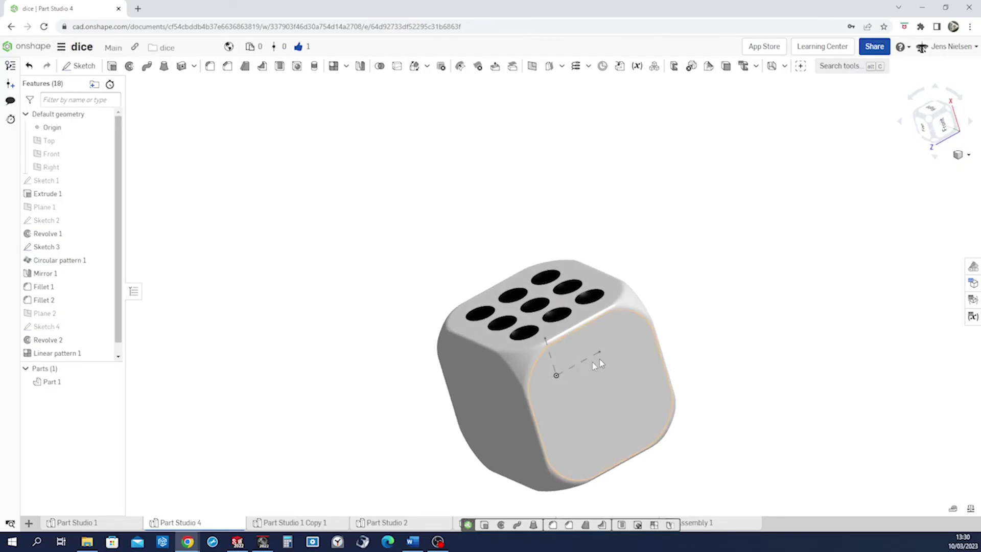
{"action": "scroll", "coordinate": [444, 238], "scroll_direction": "up", "scroll_amount": 1}
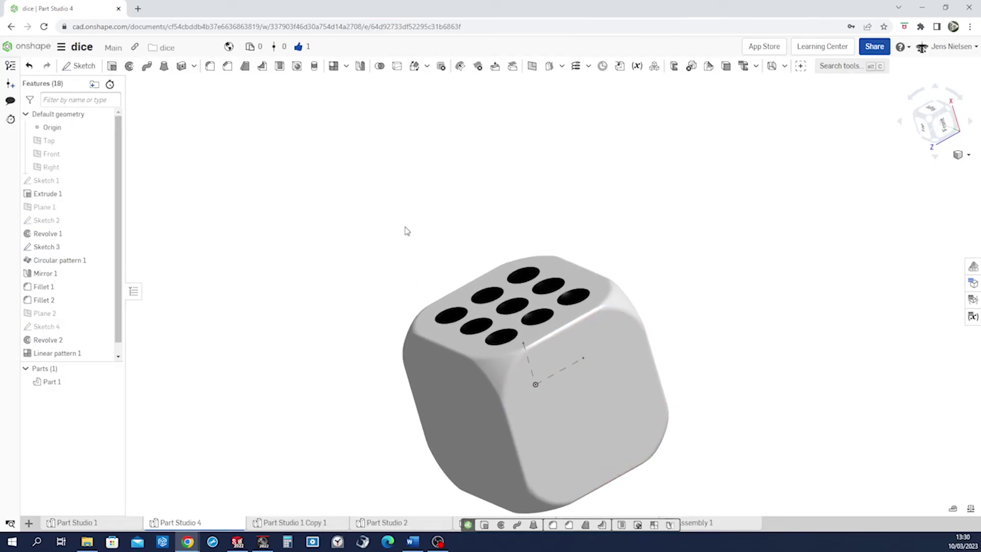
{"action": "left_click", "coordinate": [346, 66]}
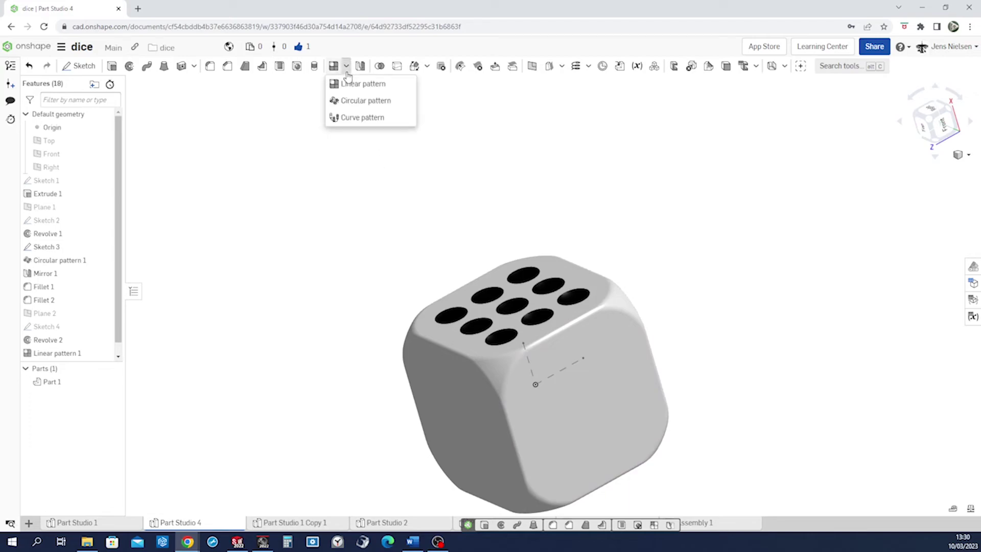
{"action": "left_click", "coordinate": [356, 101]}
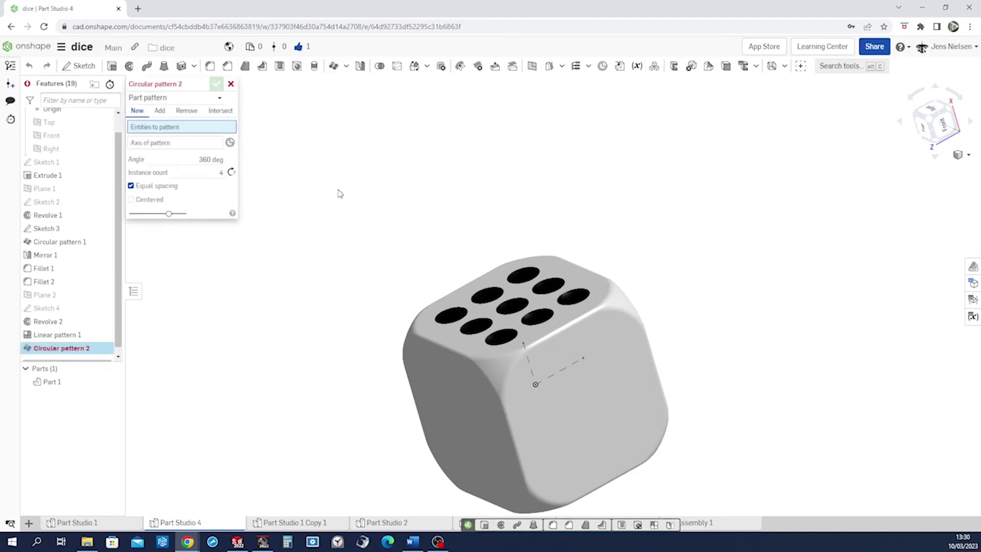
{"action": "scroll", "coordinate": [337, 194], "scroll_direction": "up", "scroll_amount": 1}
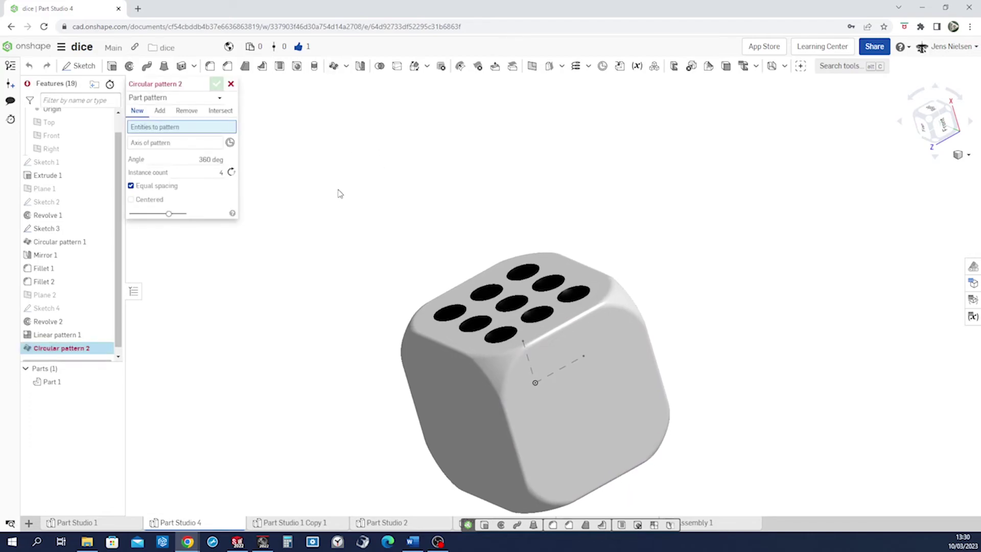
{"action": "left_click", "coordinate": [218, 102]}
{"action": "left_click", "coordinate": [192, 127]}
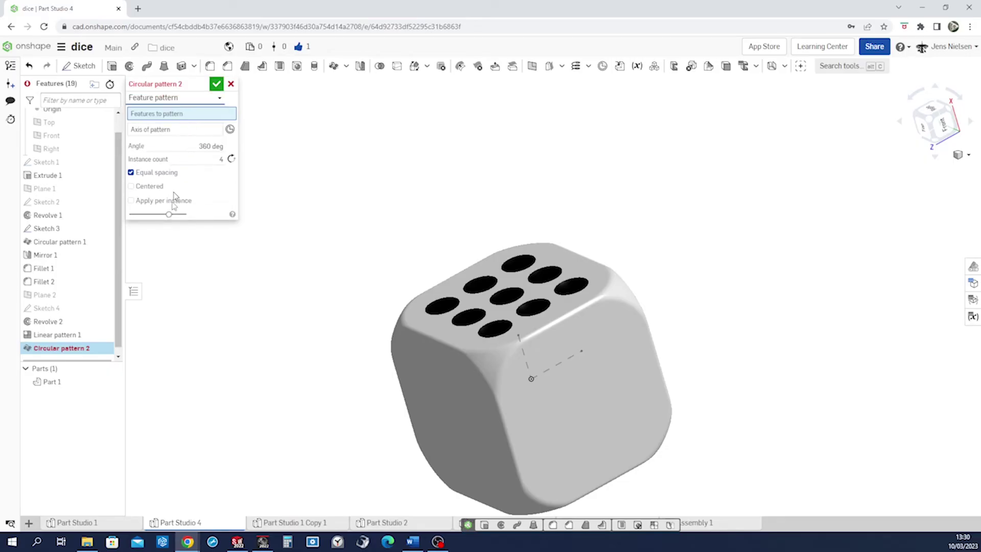
{"action": "left_click", "coordinate": [63, 325]}
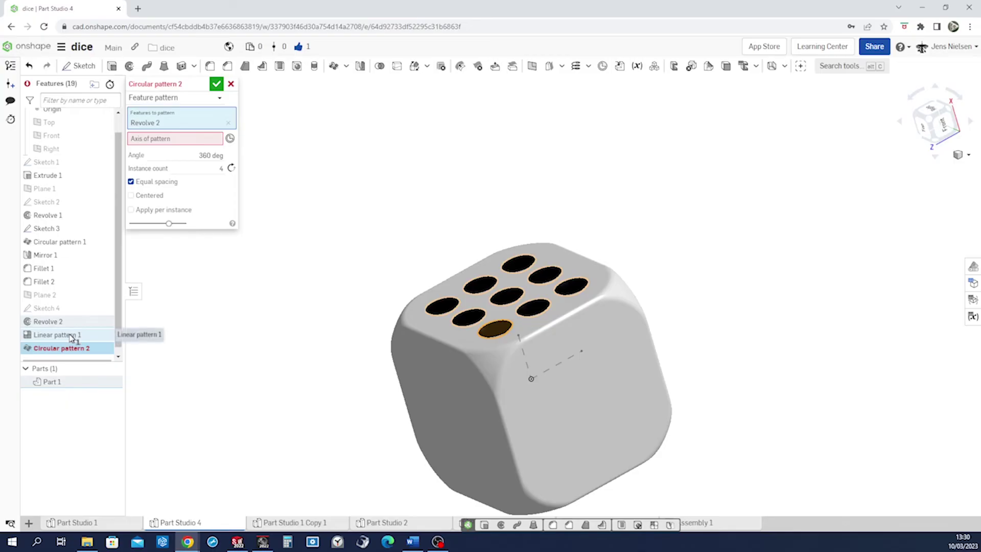
{"action": "left_click", "coordinate": [71, 335]}
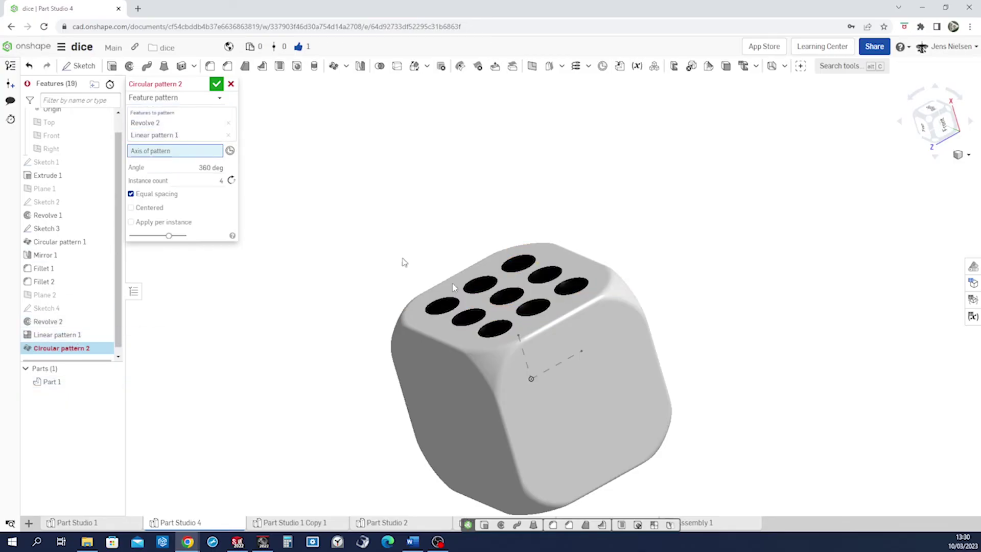
- Use the dashed Sketch 3 line as the axis for 4 equally spaced instances over 360 degrees and accept the circular pattern
{"action": "left_click", "coordinate": [562, 368]}
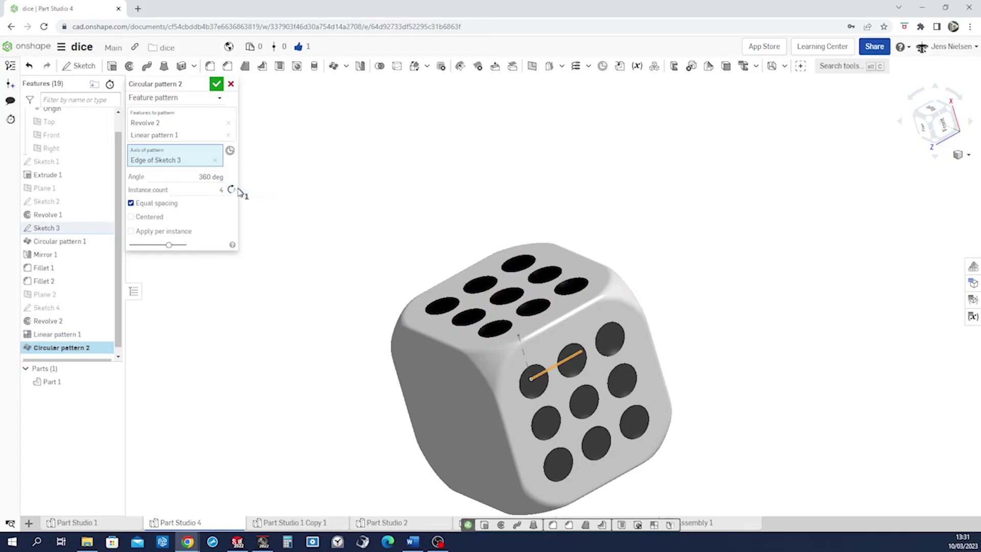
{"action": "right_click_drag", "start_coordinate": [299, 224], "coordinate": [273, 220]}
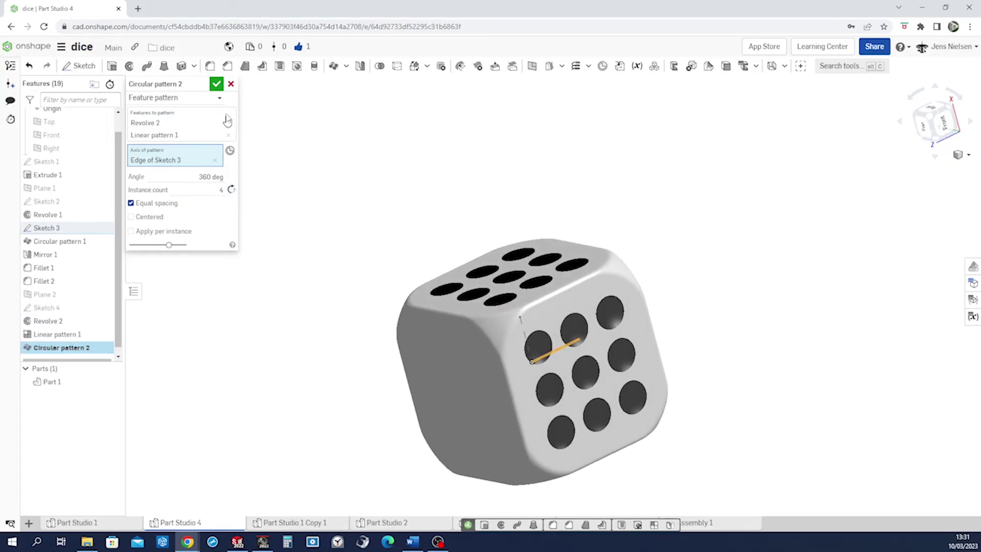
{"action": "left_click", "coordinate": [216, 85]}
- Delete all nine pip faces on the dice's Left face with Delete face set to Heal, and accept
{"action": "right_click_drag", "start_coordinate": [441, 287], "coordinate": [390, 220]}
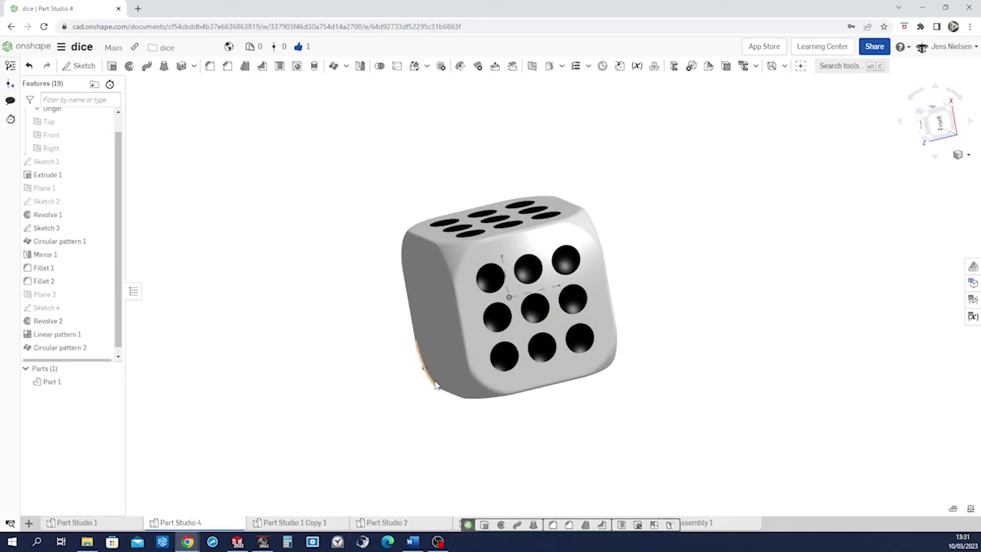
{"action": "right_click_drag", "start_coordinate": [436, 384], "coordinate": [557, 299]}
{"action": "scroll", "coordinate": [557, 294], "scroll_direction": "up", "scroll_amount": 1}
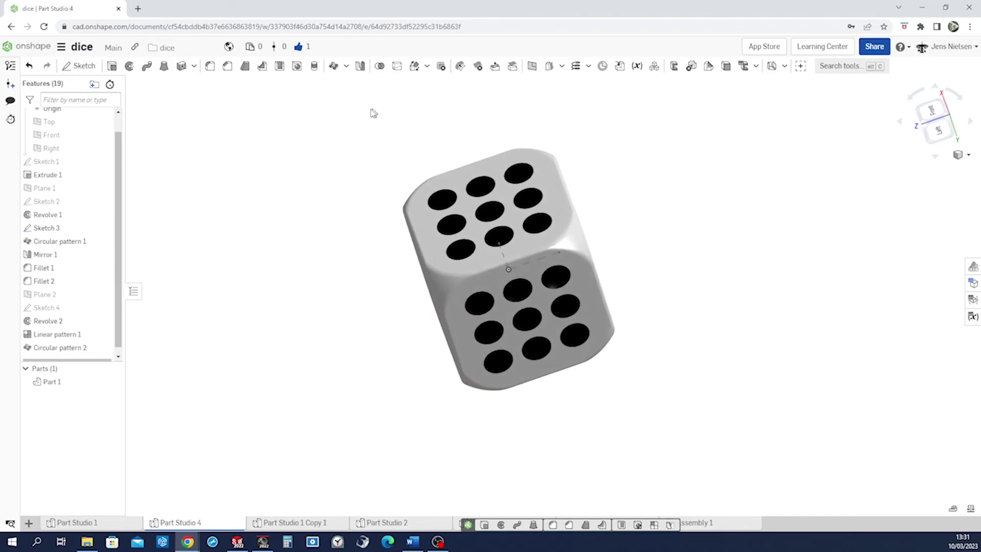
{"action": "scroll", "coordinate": [464, 116], "scroll_direction": "up", "scroll_amount": 1}
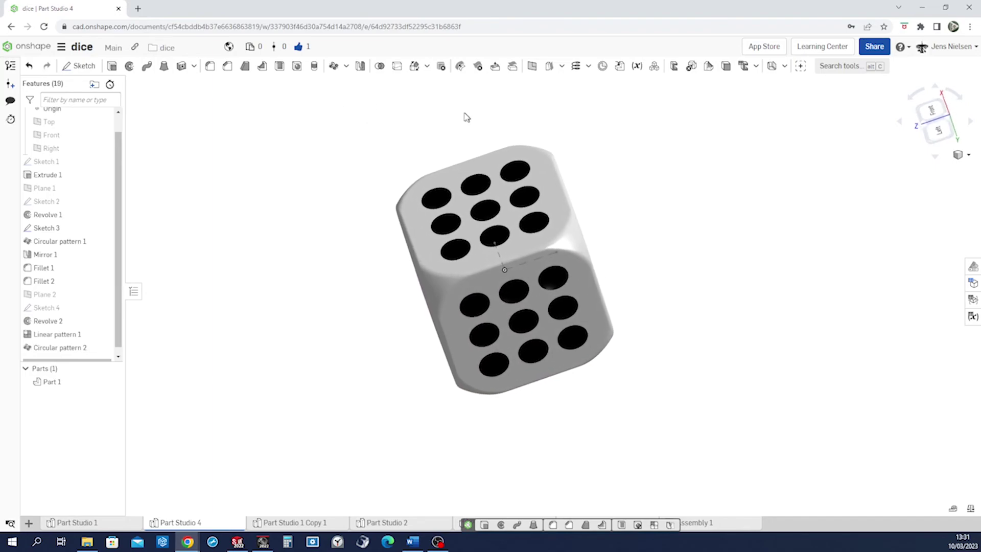
{"action": "left_click", "coordinate": [478, 67]}
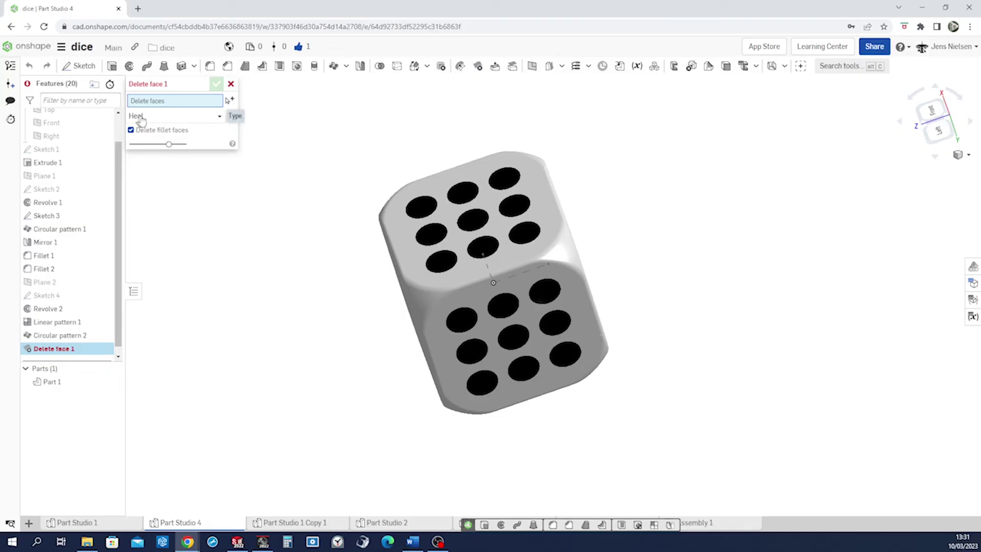
{"action": "left_click", "coordinate": [460, 319]}
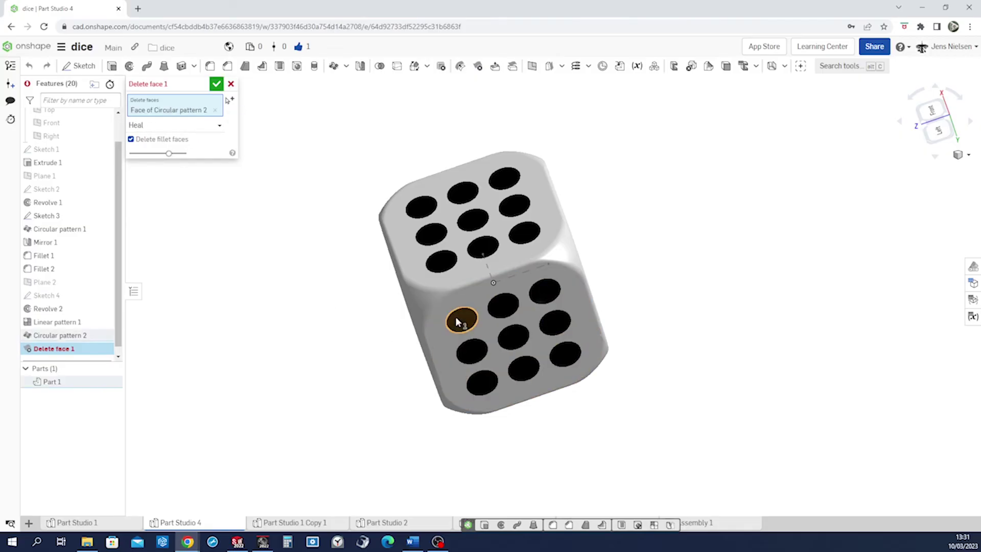
{"action": "left_click", "coordinate": [508, 315]}
{"action": "left_click", "coordinate": [544, 292]}
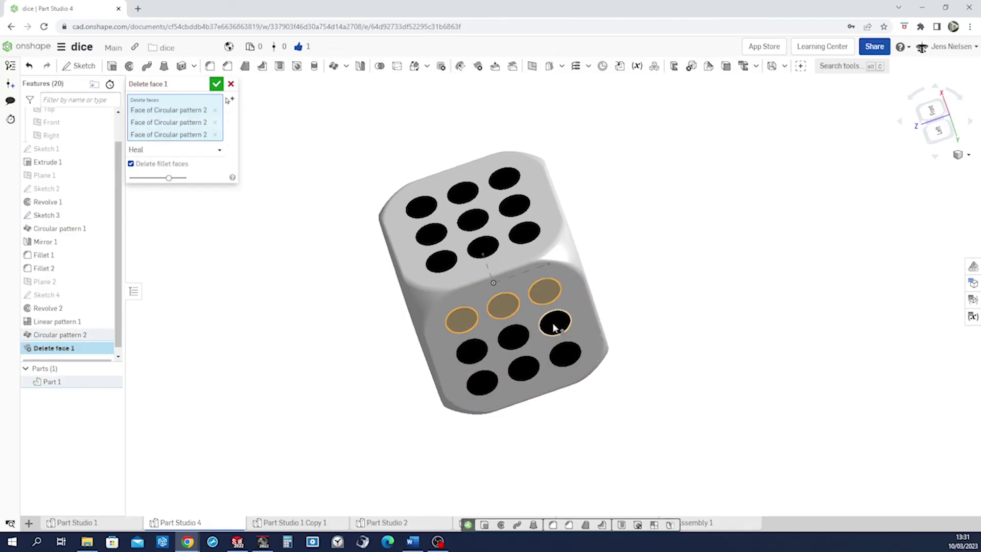
{"action": "left_click", "coordinate": [554, 322]}
{"action": "left_click", "coordinate": [513, 335]}
{"action": "left_click", "coordinate": [483, 354]}
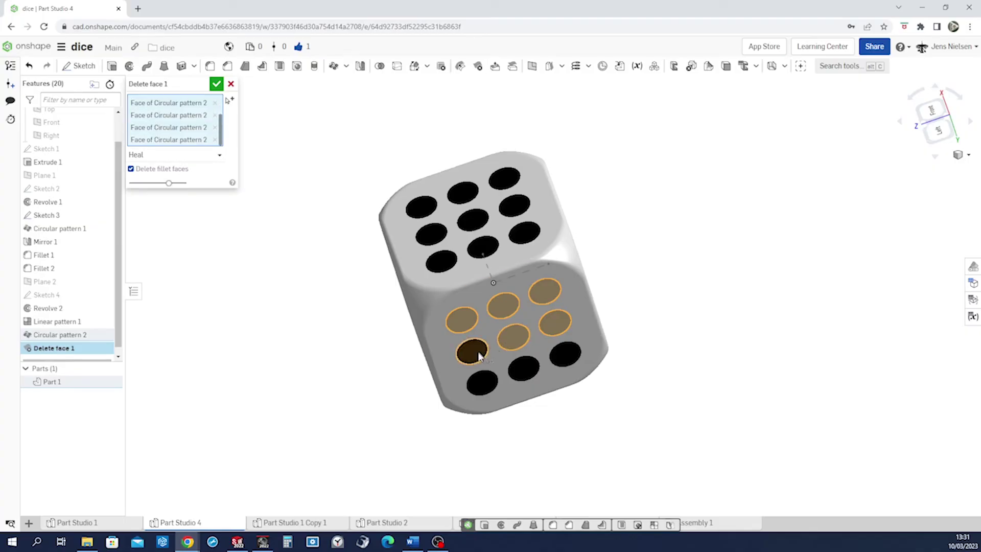
{"action": "left_click", "coordinate": [482, 376]}
{"action": "left_click", "coordinate": [517, 371]}
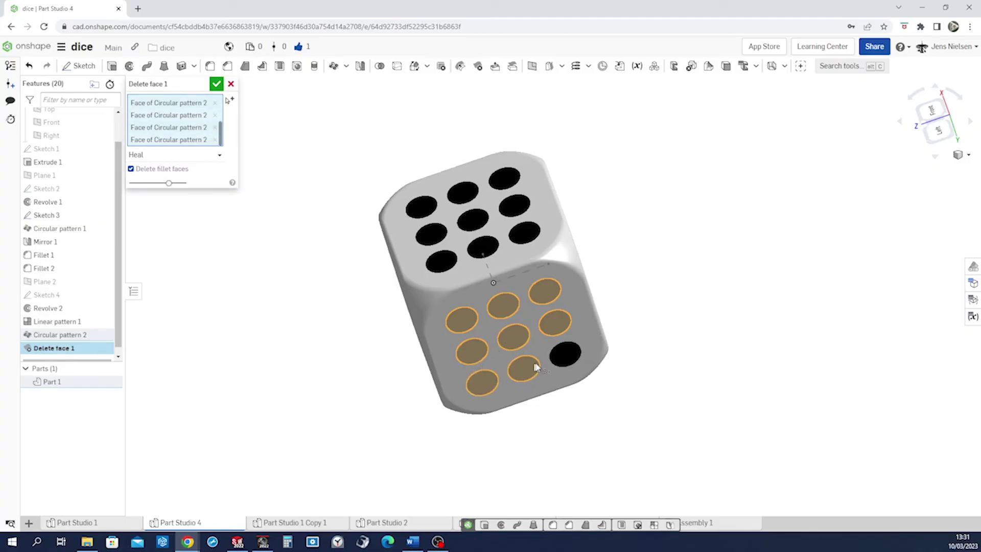
{"action": "left_click", "coordinate": [565, 353]}
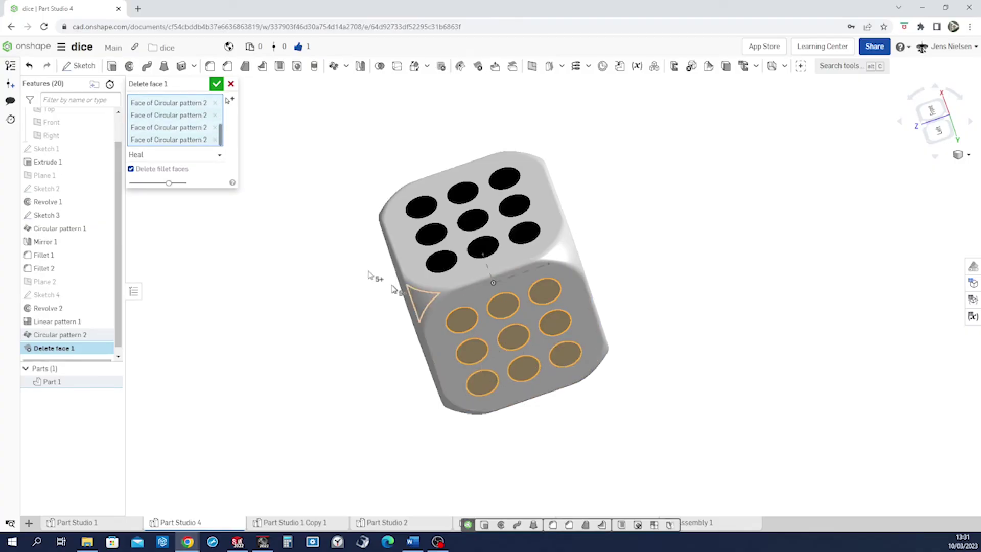
{"action": "left_click", "coordinate": [216, 84]}
{"action": "key", "text": "shift+Left"}
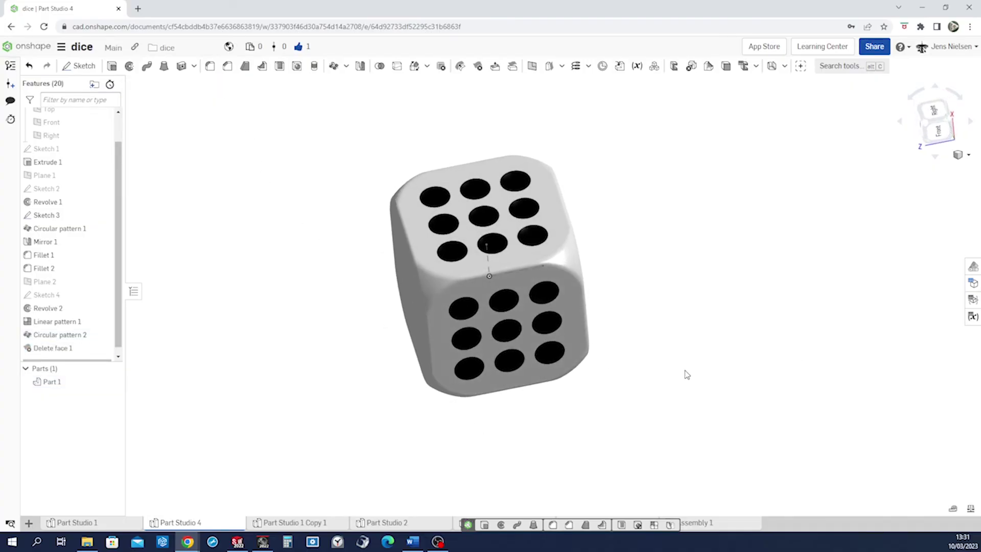
- Preview the Front and Top default planes, and start a new sketch on the Right plane
{"action": "right_click_drag", "start_coordinate": [685, 373], "coordinate": [566, 323]}
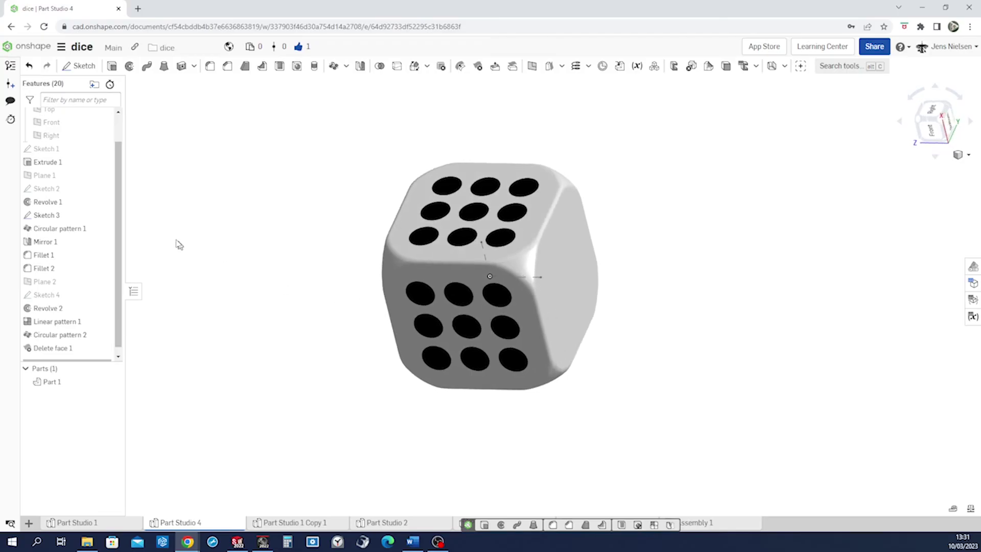
{"action": "left_click", "coordinate": [80, 122]}
{"action": "scroll", "coordinate": [645, 437], "scroll_direction": "down", "scroll_amount": 5}
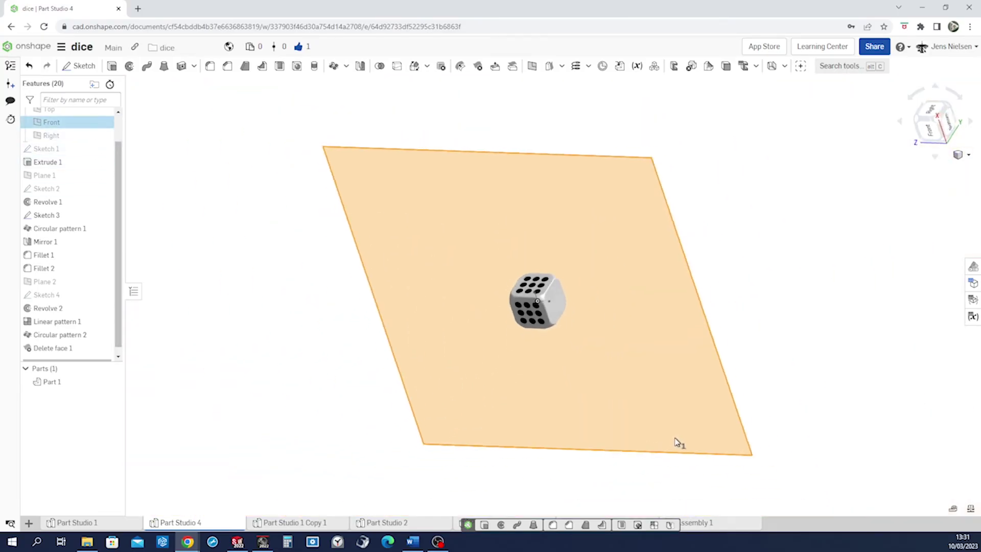
{"action": "right_click_drag", "start_coordinate": [680, 444], "coordinate": [622, 455]}
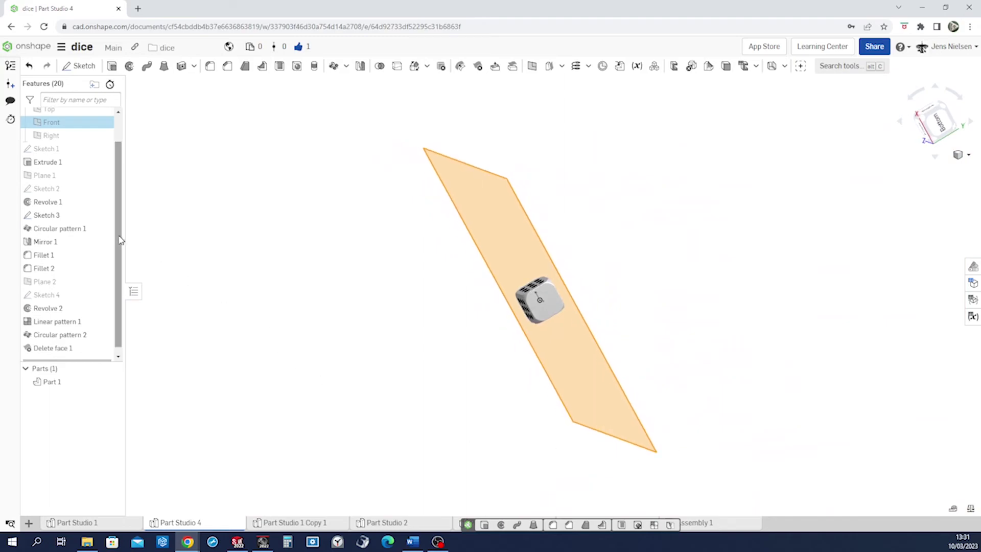
{"action": "scroll", "coordinate": [120, 198], "scroll_direction": "up", "scroll_amount": 2}
{"action": "left_click", "coordinate": [63, 143]}
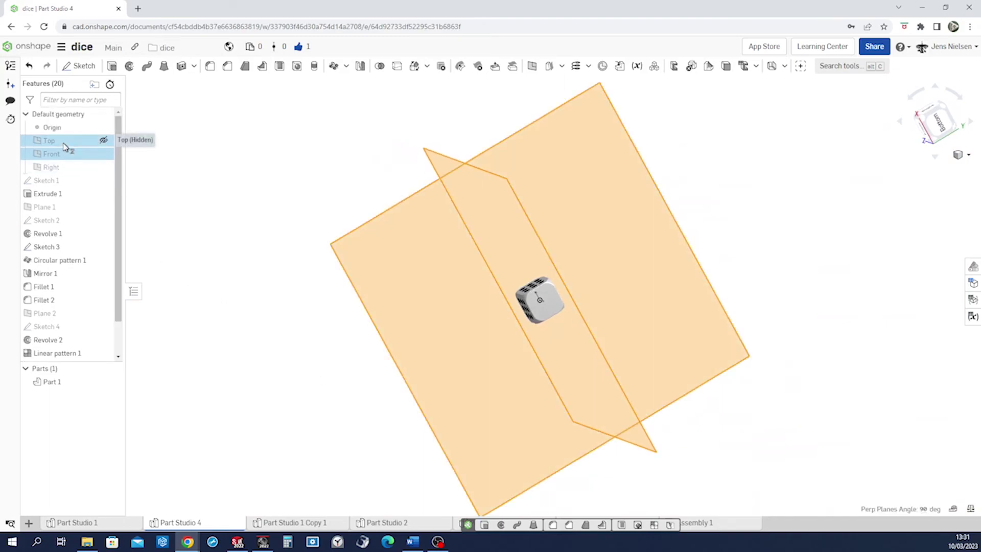
{"action": "left_click", "coordinate": [134, 185]}
{"action": "left_click", "coordinate": [65, 168]}
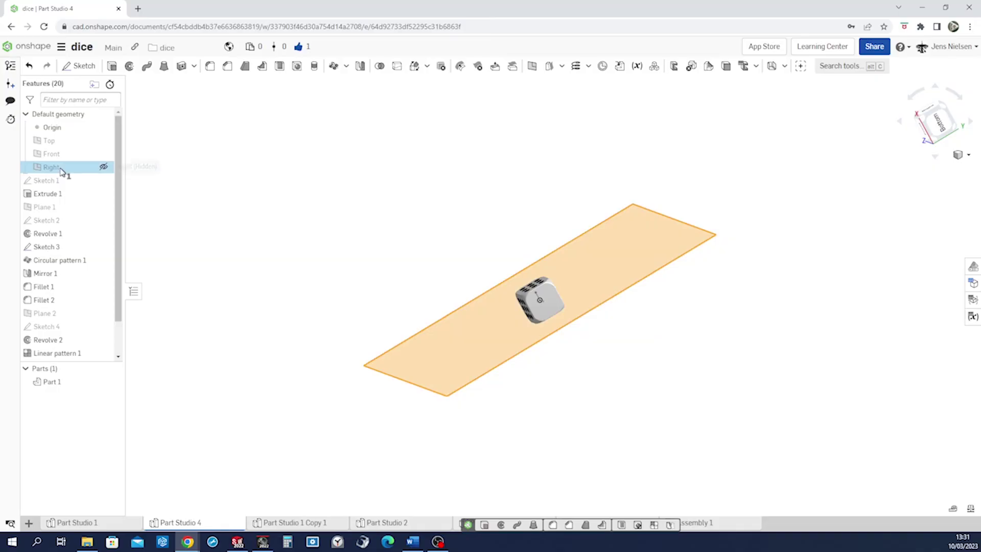
{"action": "key", "text": "s"}
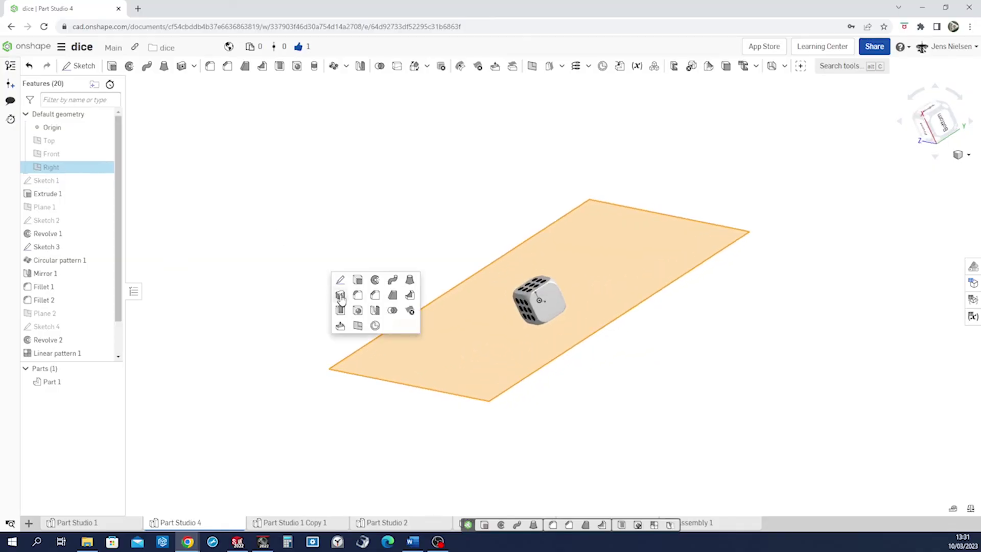
{"action": "left_click", "coordinate": [337, 280]}
- Sketch a line from the origin along the Y direction and accept the sketch
{"action": "key", "text": "l"}
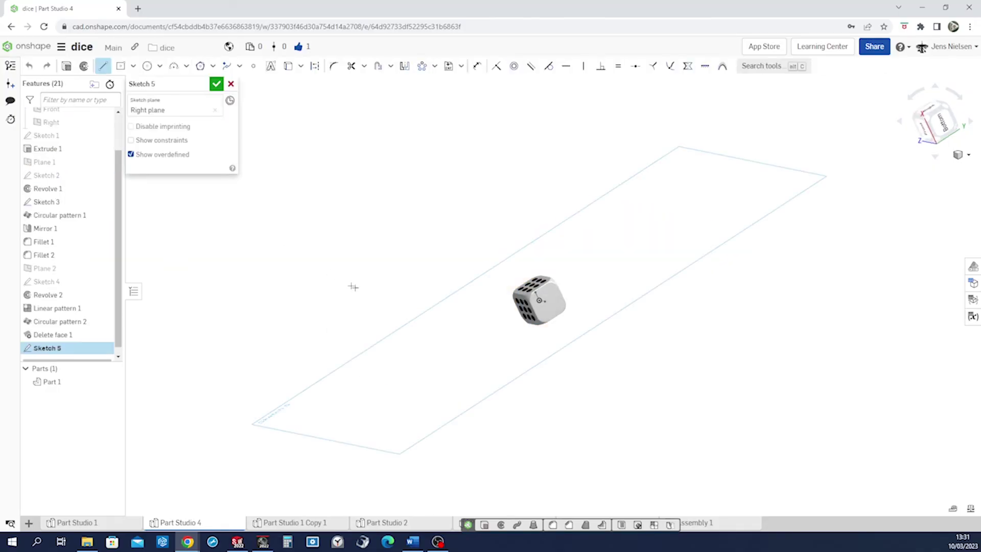
{"action": "scroll", "coordinate": [558, 324], "scroll_direction": "up", "scroll_amount": 5}
{"action": "scroll", "coordinate": [521, 322], "scroll_direction": "up", "scroll_amount": 2}
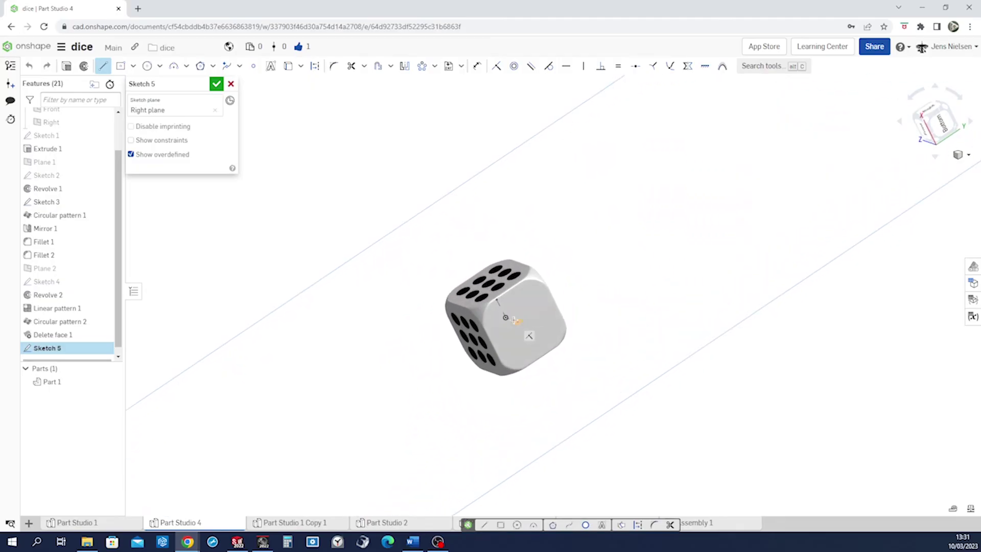
{"action": "left_click", "coordinate": [505, 318]}
{"action": "left_click", "coordinate": [532, 300]}
{"action": "key", "text": "Escape"}
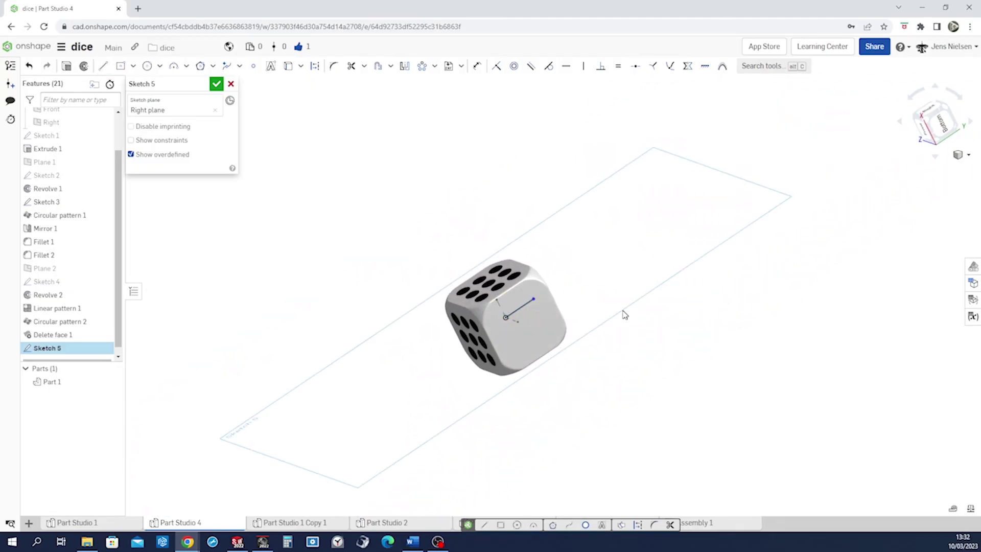
{"action": "left_click", "coordinate": [215, 84]}
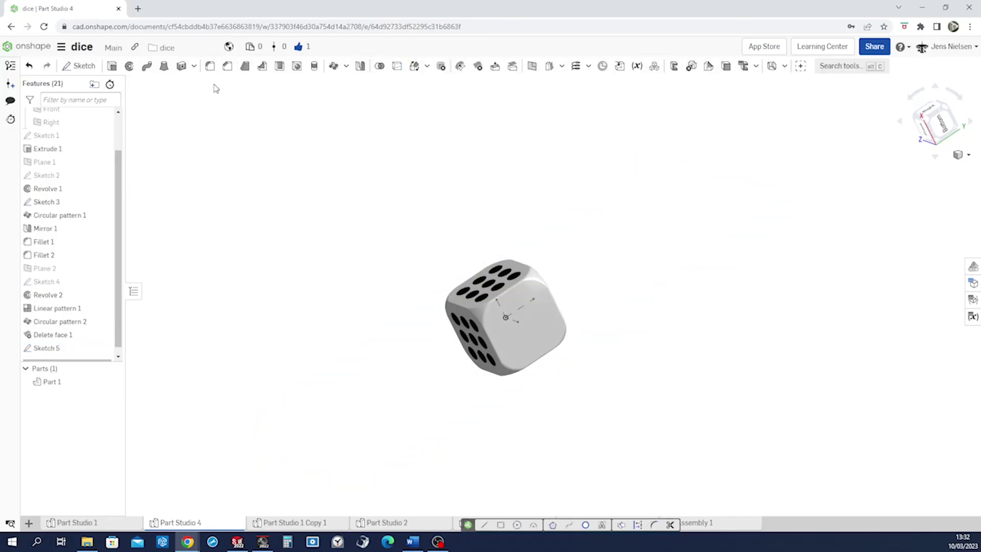
- Start another circular pattern as a feature pattern, with Revolve 2 and Linear pattern 1 as its features
{"action": "left_click", "coordinate": [333, 66]}
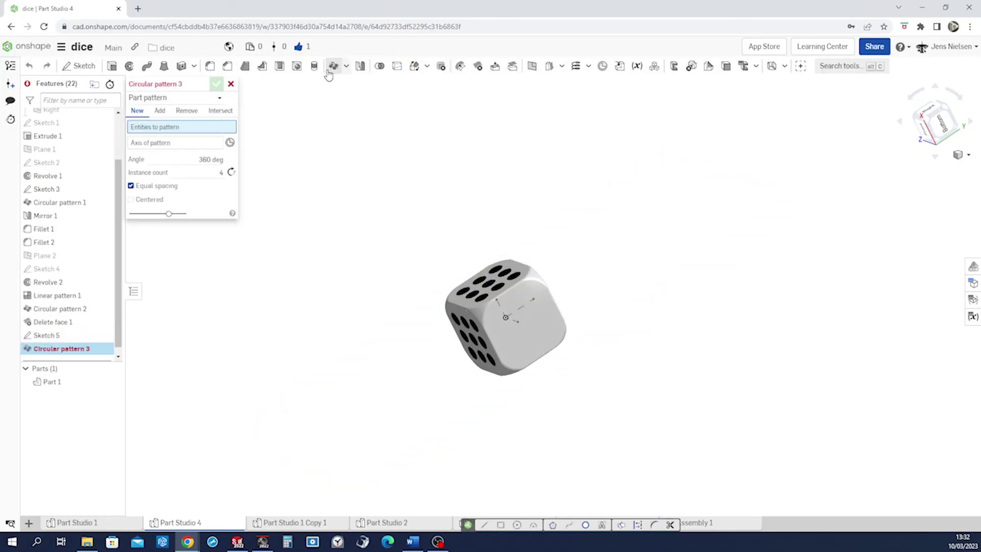
{"action": "left_click", "coordinate": [216, 98]}
{"action": "left_click", "coordinate": [182, 127]}
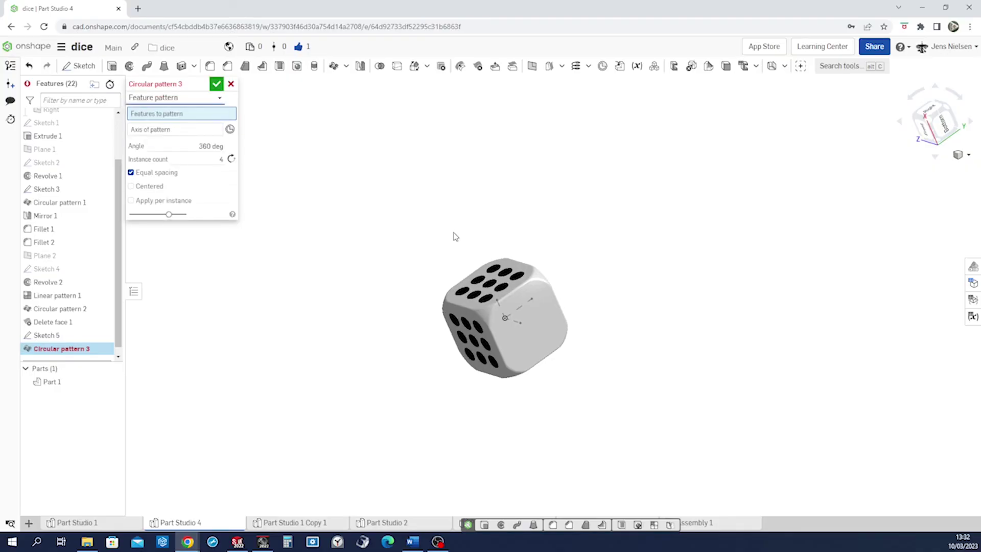
{"action": "scroll", "coordinate": [454, 236], "scroll_direction": "up", "scroll_amount": 5}
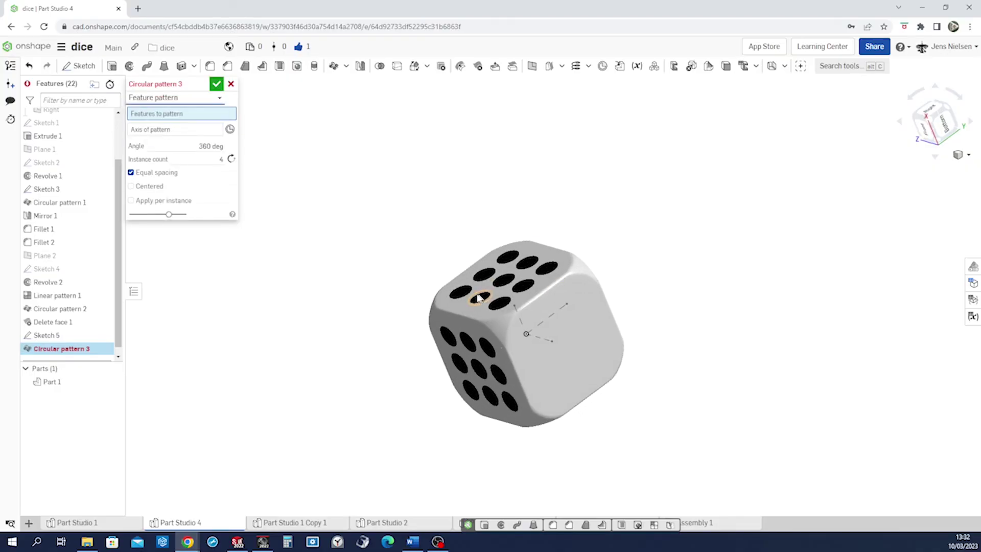
{"action": "left_click", "coordinate": [57, 285]}
{"action": "left_click", "coordinate": [58, 296]}
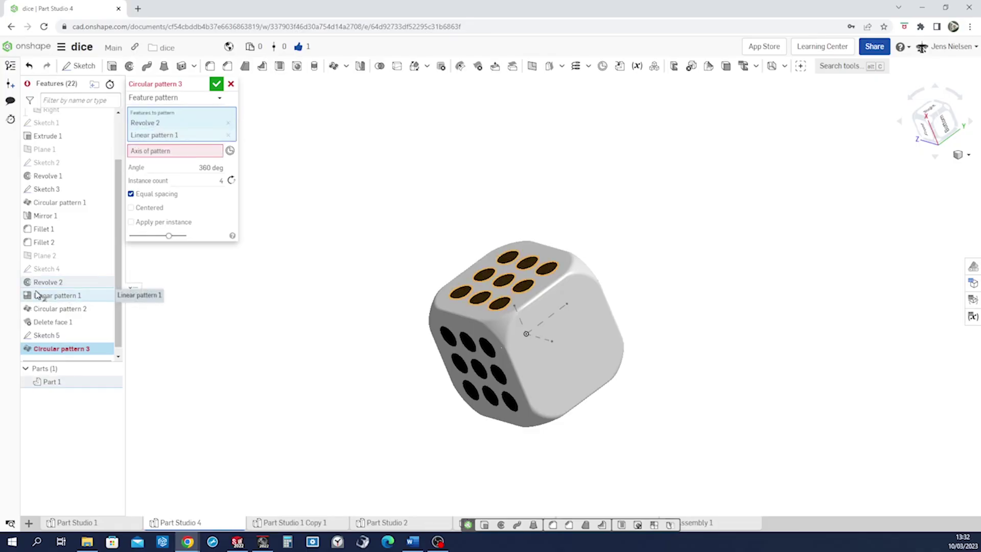
- Use the Sketch 5 line as the axis for 4 equally spaced instances over 360 degrees, accept the pattern, and hide Sketch 3
{"action": "left_click", "coordinate": [200, 153]}
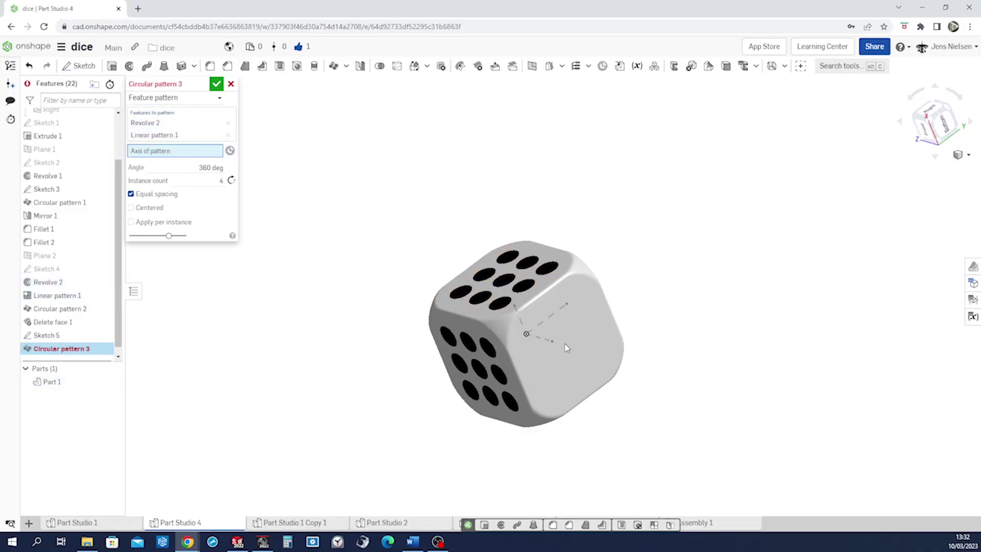
{"action": "left_click", "coordinate": [548, 322]}
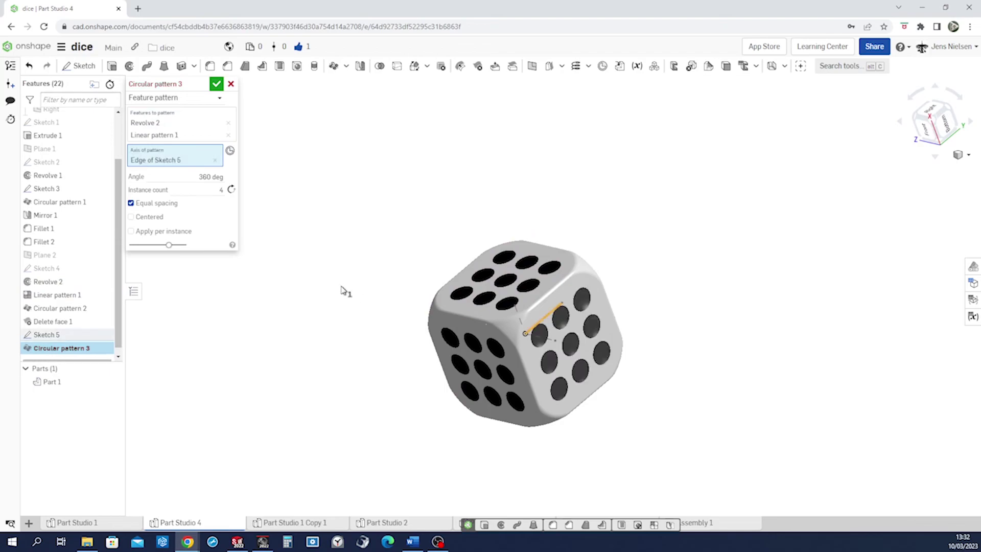
{"action": "right_click_drag", "start_coordinate": [346, 292], "coordinate": [333, 266]}
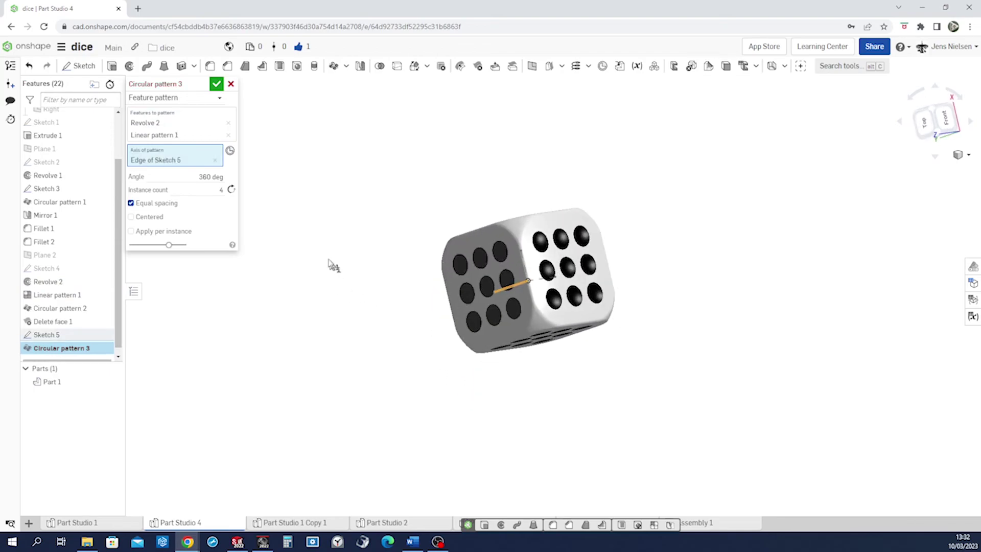
{"action": "left_click", "coordinate": [216, 84]}
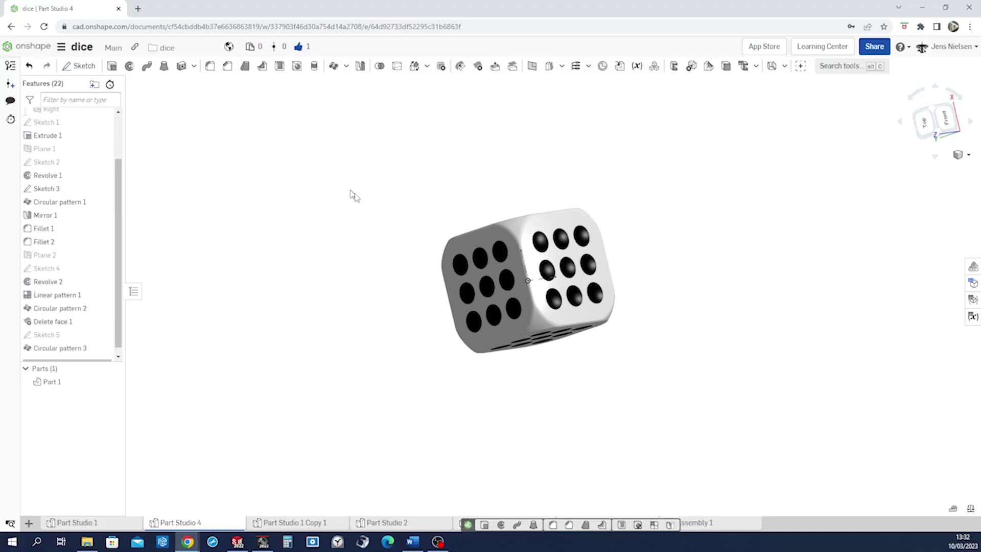
{"action": "right_click_drag", "start_coordinate": [355, 196], "coordinate": [329, 310]}
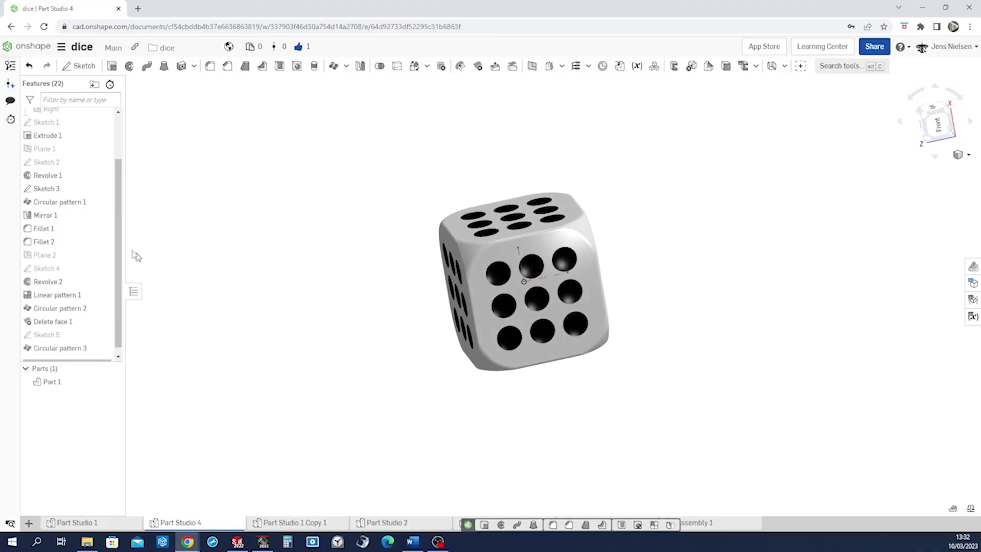
{"action": "left_click", "coordinate": [103, 188]}
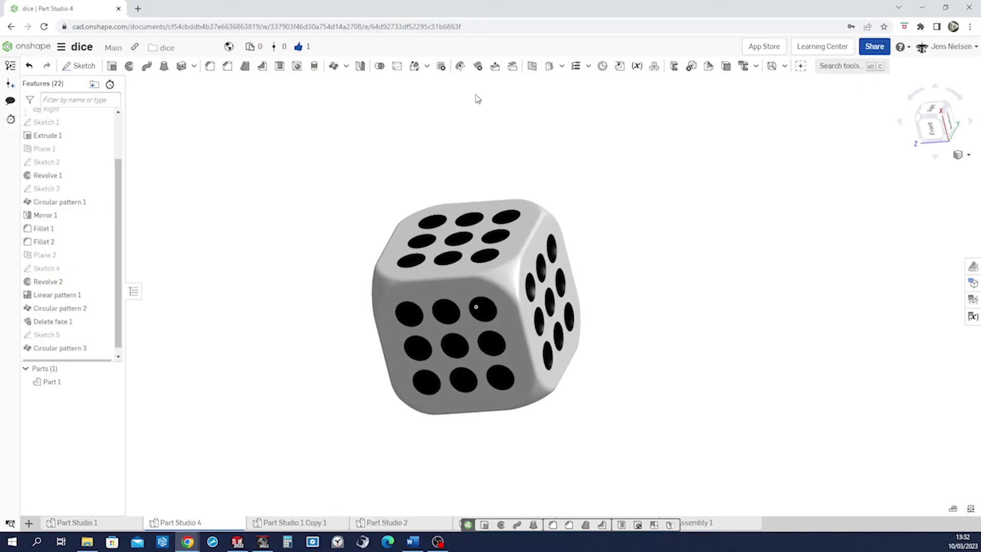
- Start a Delete face feature in Heal mode and select the middle line of three pips on the Right face, leaving two rows of three
{"action": "left_click", "coordinate": [479, 67]}
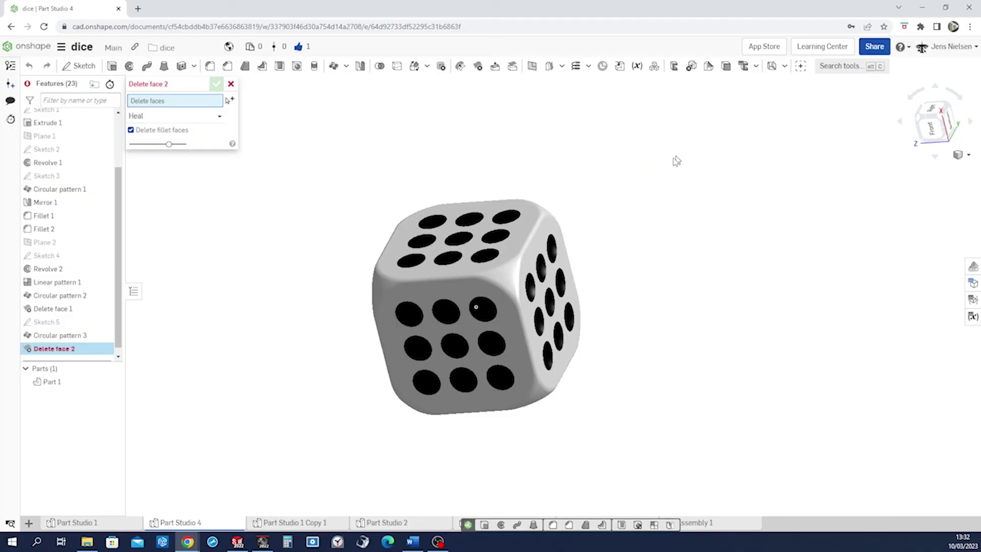
{"action": "scroll", "coordinate": [615, 133], "scroll_direction": "up", "scroll_amount": 3}
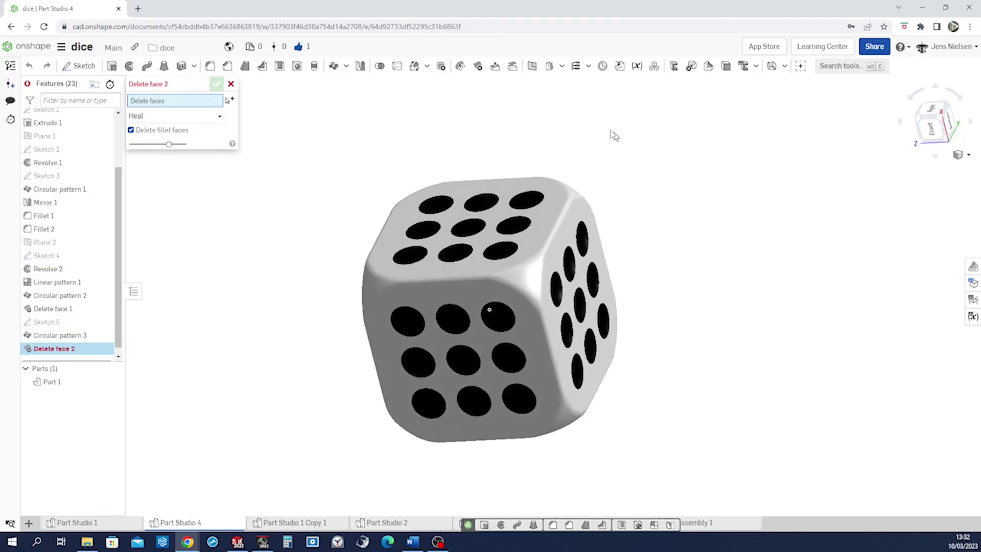
{"action": "left_click", "coordinate": [494, 194]}
{"action": "left_click", "coordinate": [471, 226]}
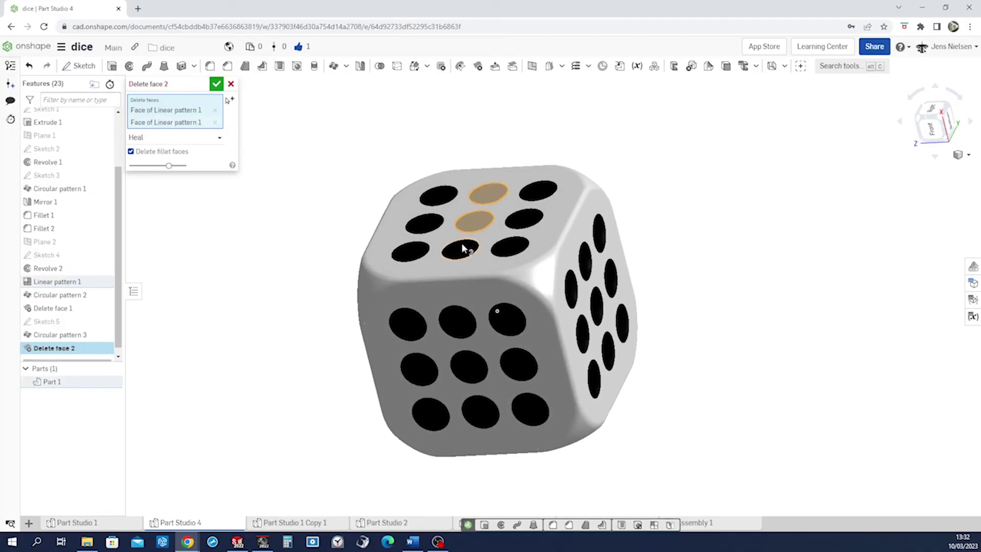
{"action": "left_click", "coordinate": [464, 249]}
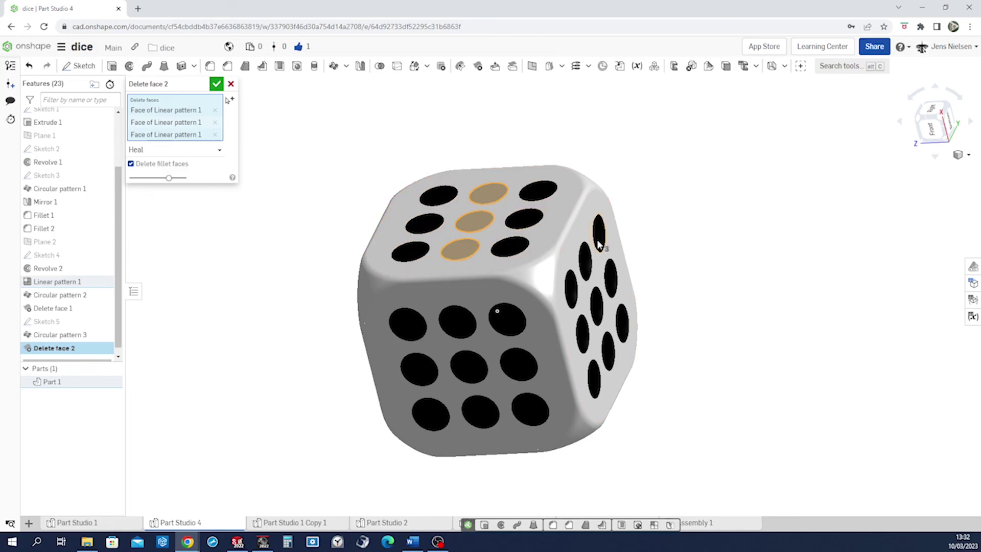
- Add three of the edge-middle pips on the Bottom face to the faces to delete, keeping the corner and centre pips
{"action": "left_click", "coordinate": [587, 266]}
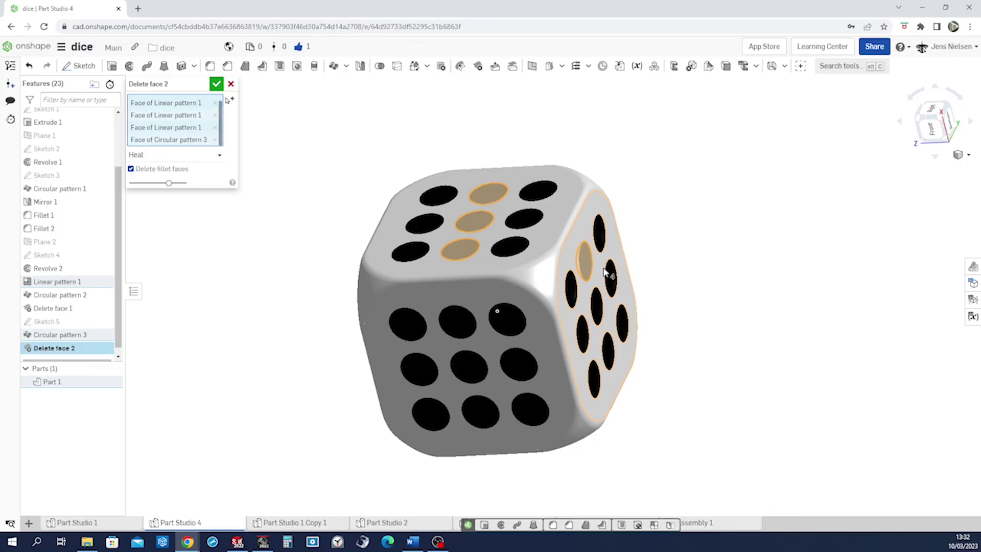
{"action": "left_click", "coordinate": [610, 278]}
{"action": "left_click", "coordinate": [607, 350]}
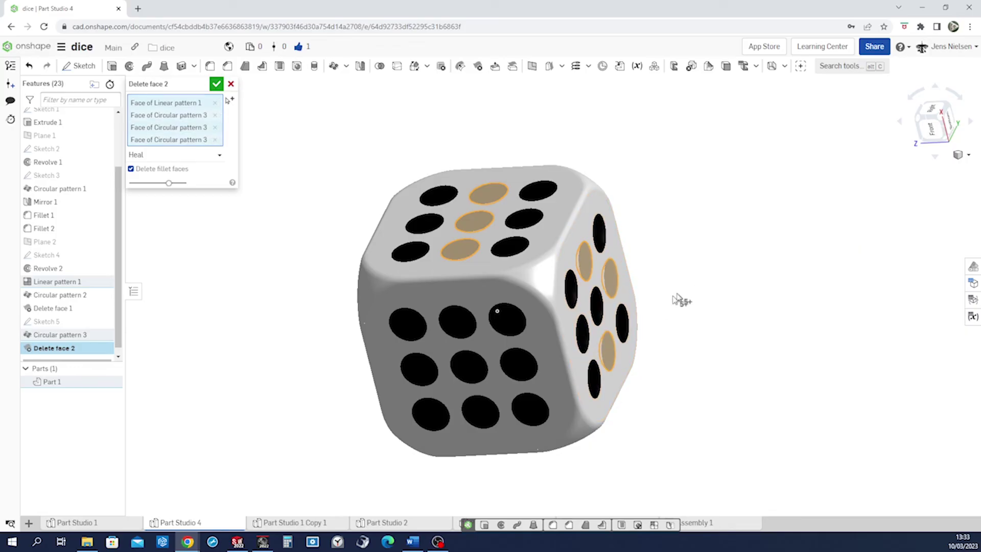
- Add the five pips forming a cross on the Front face to the faces to delete, keeping the four corner pips
{"action": "left_click", "coordinate": [462, 329]}
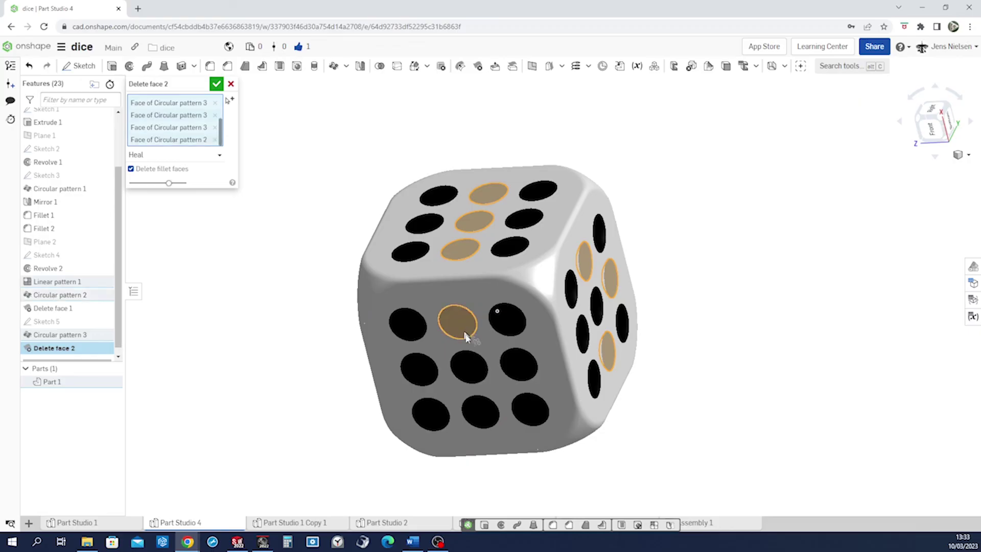
{"action": "left_click", "coordinate": [479, 409]}
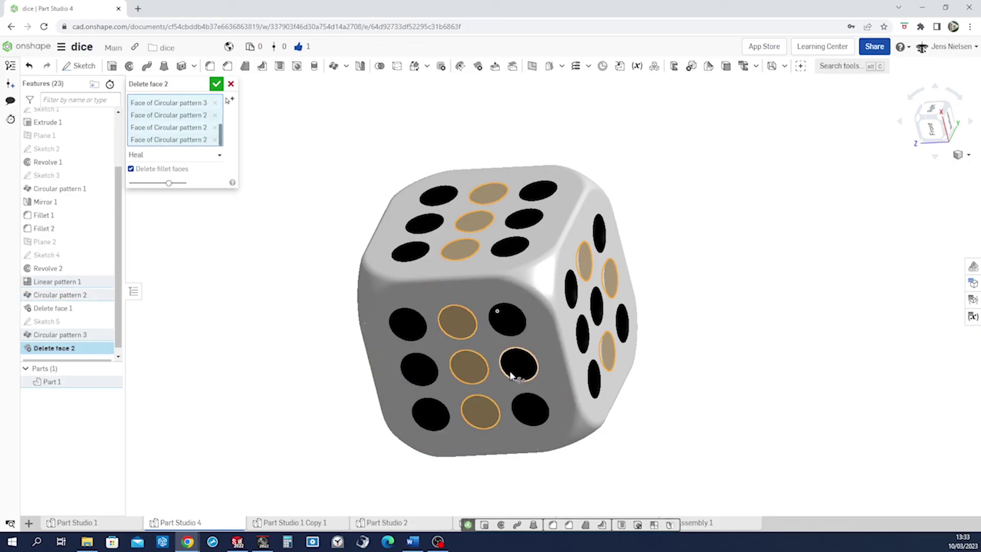
{"action": "left_click", "coordinate": [427, 372]}
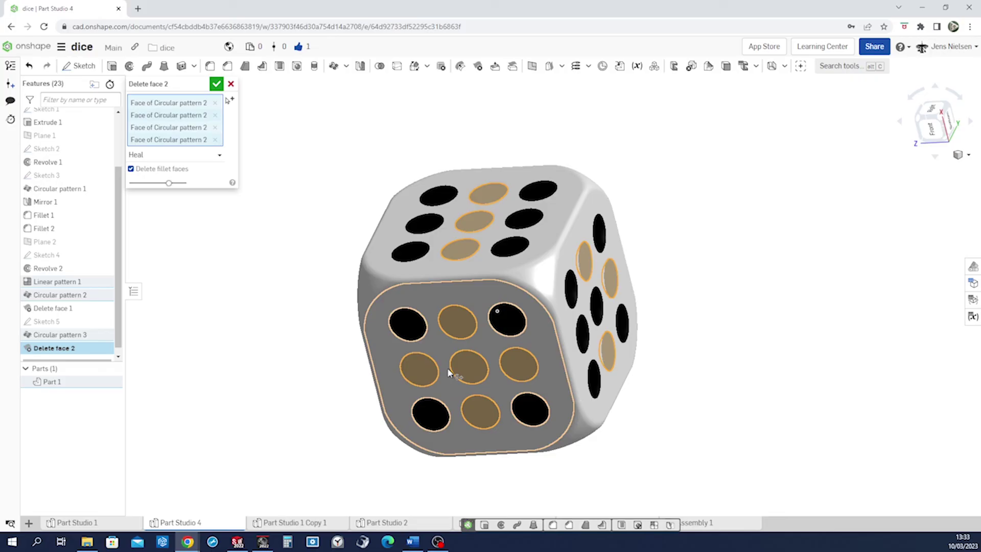
- Add seven pips on the Top face to the faces to delete, keeping only two diagonally opposite corner pips
{"action": "key", "text": "shift+1"}
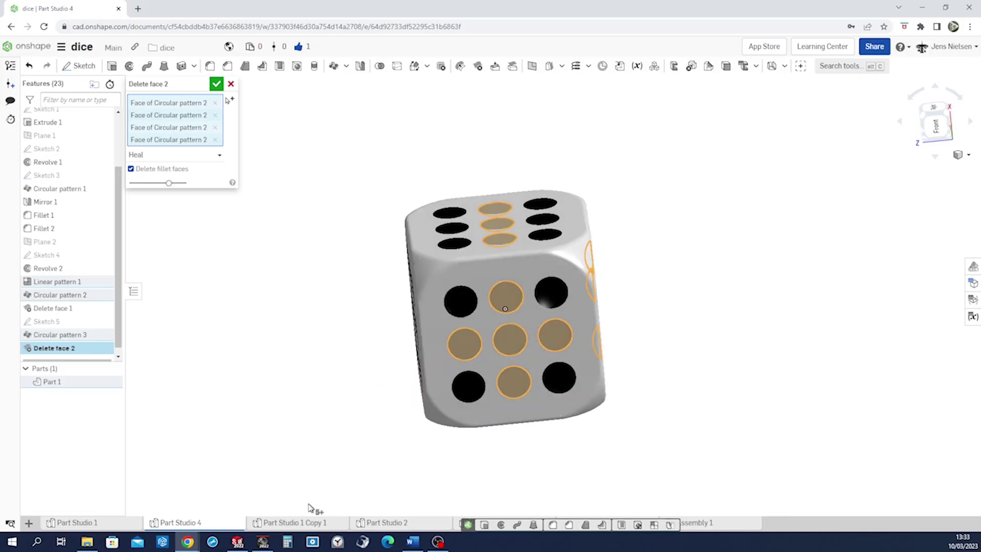
{"action": "right_click_drag", "start_coordinate": [320, 488], "coordinate": [400, 377]}
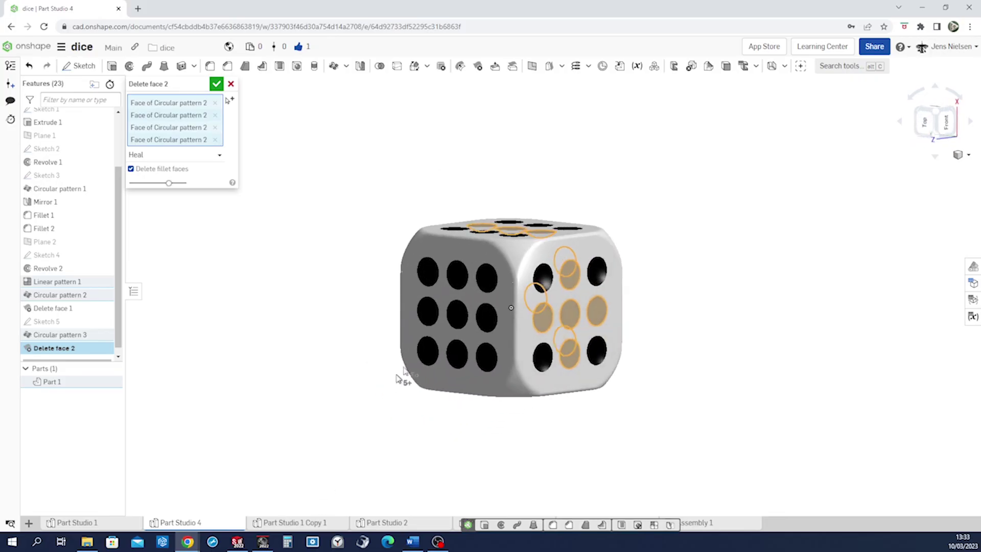
{"action": "left_click", "coordinate": [456, 275]}
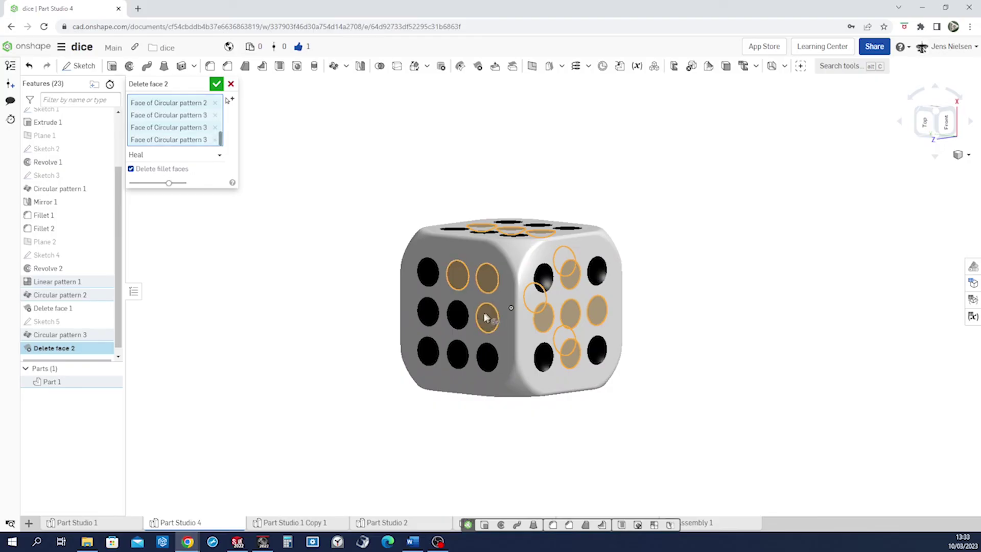
{"action": "left_click", "coordinate": [458, 316]}
{"action": "left_click", "coordinate": [457, 353]}
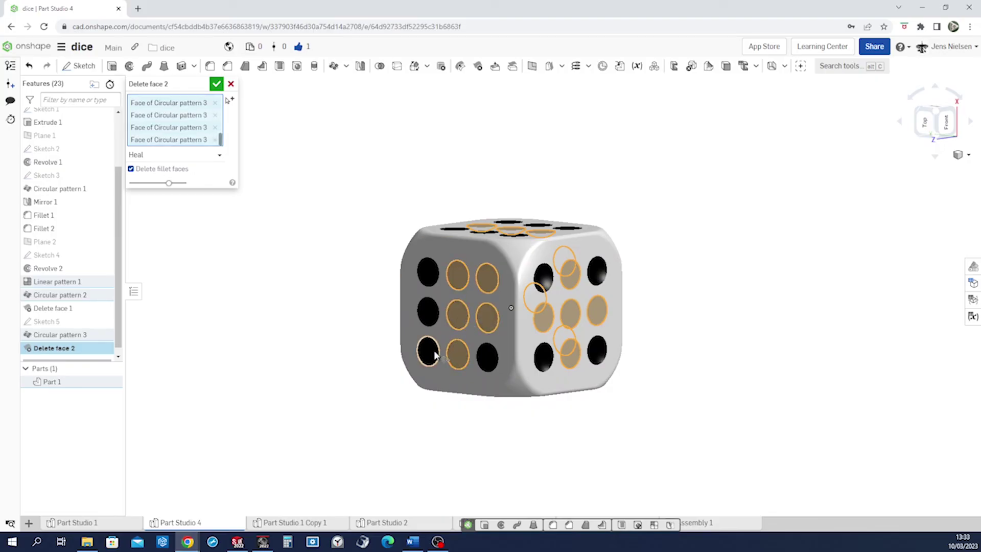
{"action": "left_click", "coordinate": [428, 352]}
{"action": "left_click", "coordinate": [427, 314]}
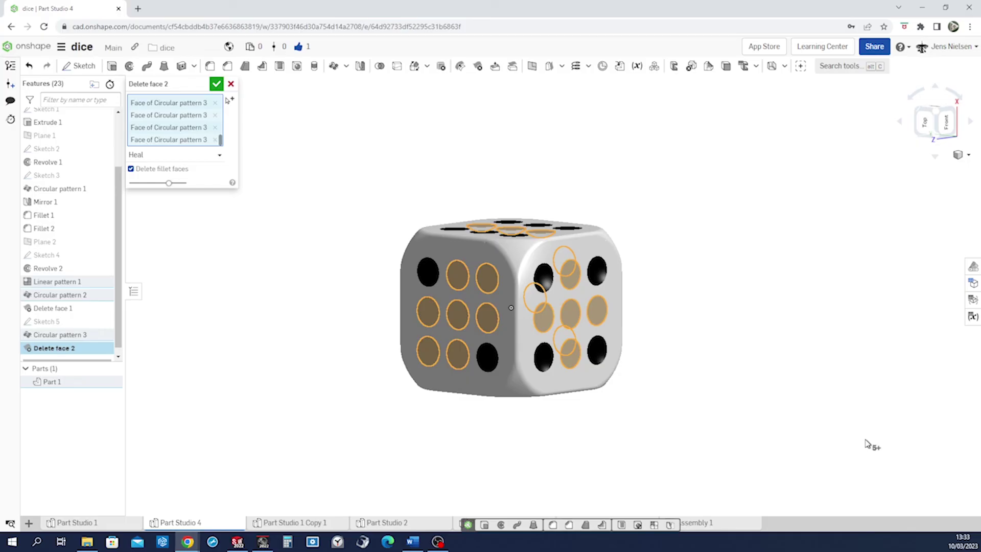
- Add six pips on the Back face to the faces to delete, keeping only a diagonal line of three
{"action": "right_click_drag", "start_coordinate": [867, 444], "coordinate": [480, 320]}
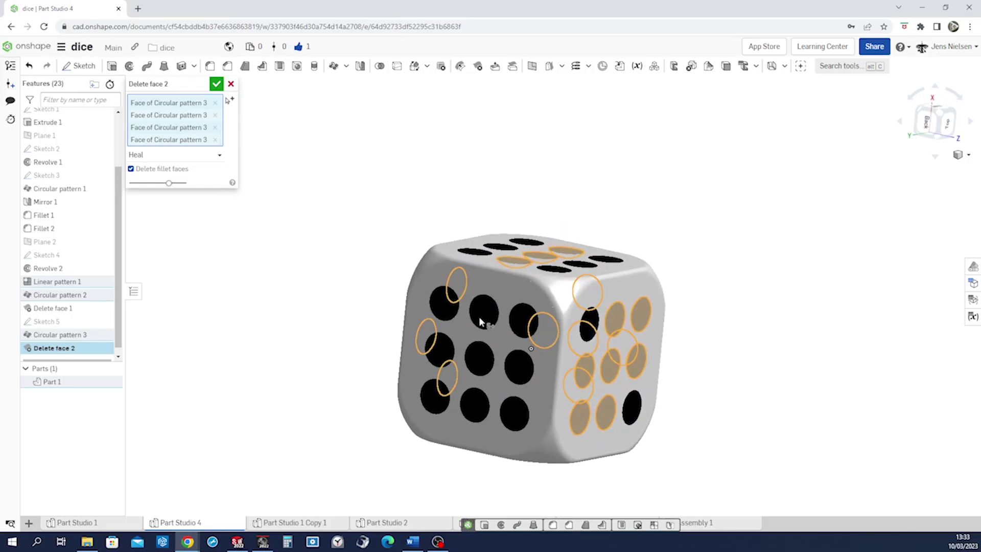
{"action": "left_click", "coordinate": [481, 320]}
{"action": "left_click", "coordinate": [518, 327]}
{"action": "left_click", "coordinate": [519, 367]}
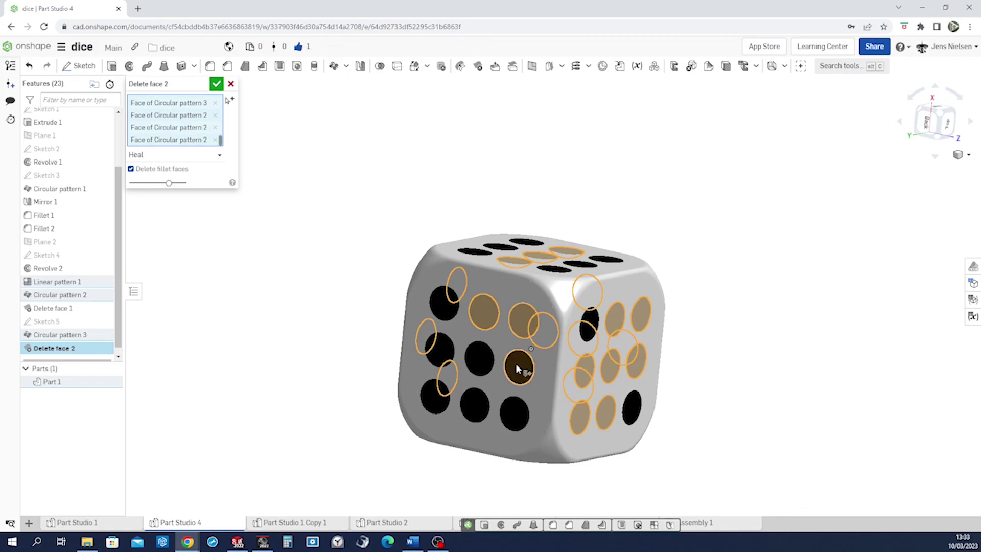
{"action": "left_click", "coordinate": [474, 409]}
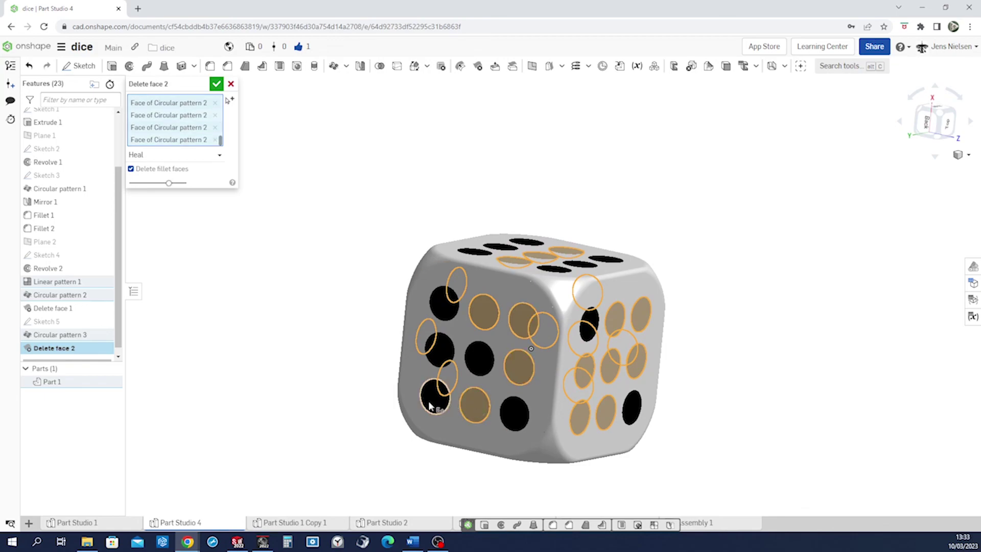
{"action": "left_click", "coordinate": [432, 399]}
{"action": "left_click", "coordinate": [440, 350]}
- Add the eight pips around the centre of the Left face, keeping only the centre pip, and accept the face deletion
{"action": "right_click_drag", "start_coordinate": [346, 440], "coordinate": [483, 366]}
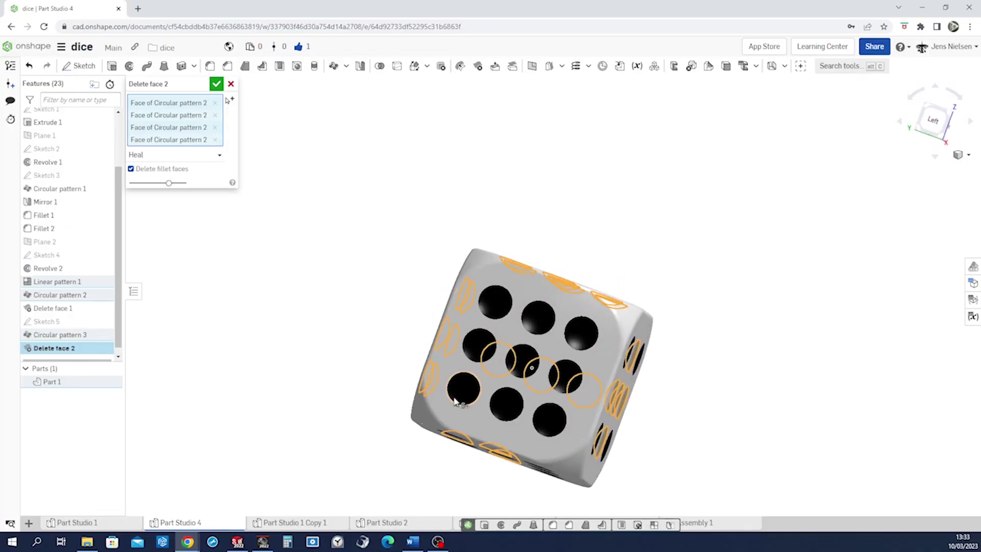
{"action": "left_click", "coordinate": [456, 398]}
{"action": "left_click", "coordinate": [479, 345]}
{"action": "left_click", "coordinate": [496, 305]}
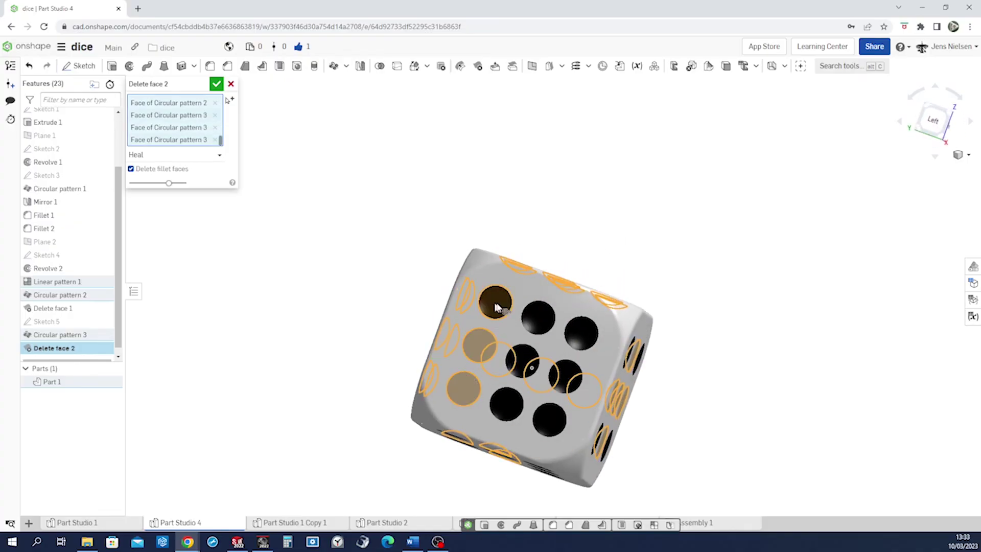
{"action": "left_click", "coordinate": [539, 317]}
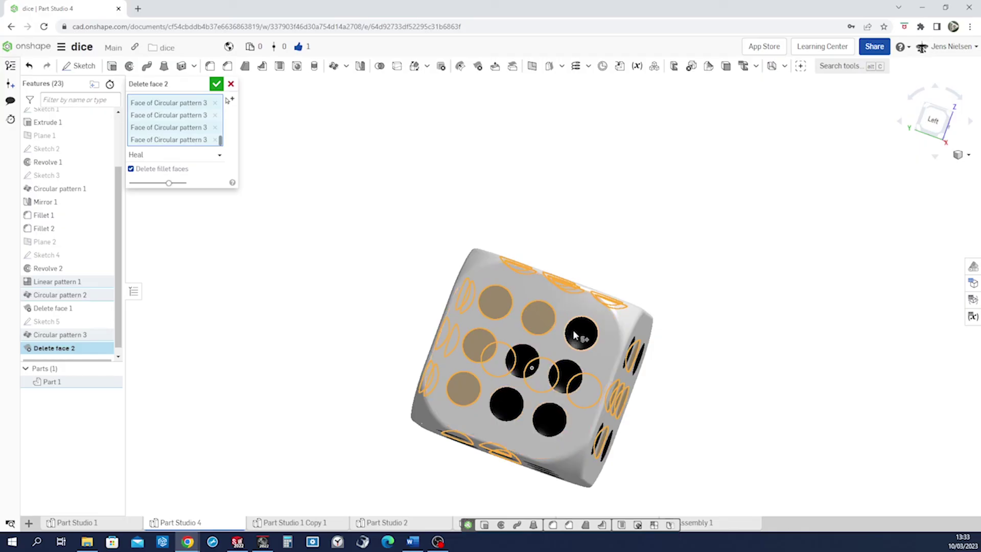
{"action": "left_click", "coordinate": [574, 335]}
{"action": "left_click", "coordinate": [566, 374]}
{"action": "left_click", "coordinate": [549, 417]}
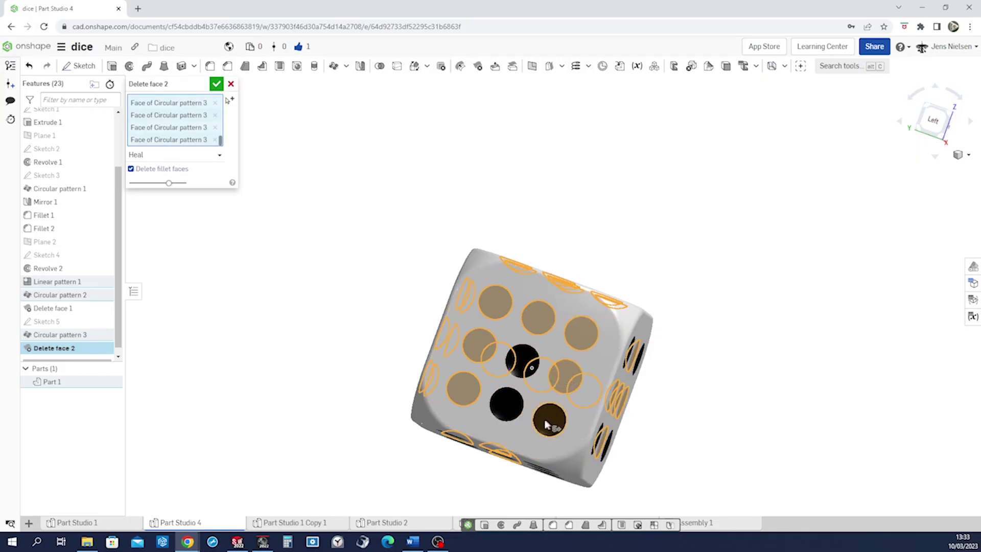
{"action": "left_click", "coordinate": [505, 408]}
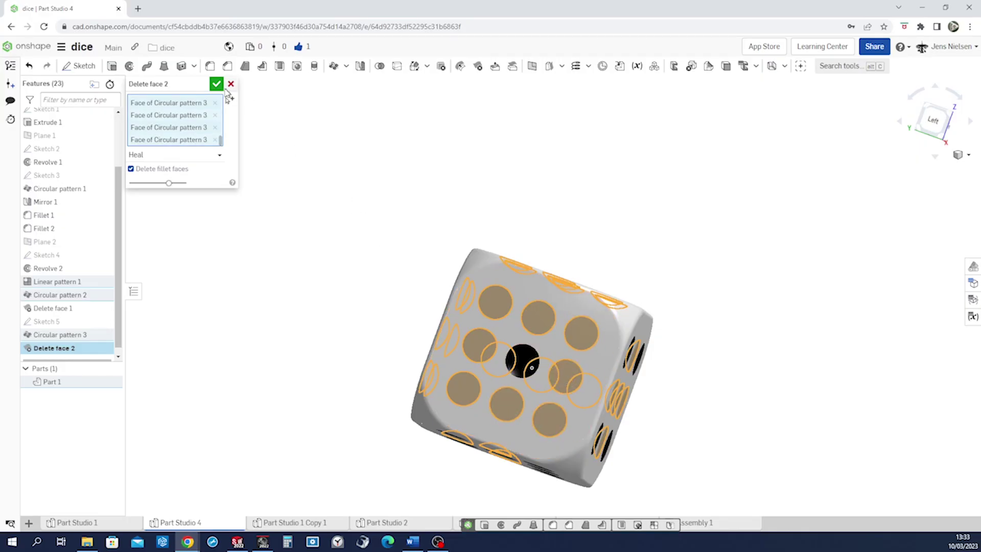
{"action": "left_click", "coordinate": [217, 85]}
- Edit the Delete face 2 feature to include the missed edge-middle pip on the Bottom face, and accept the change
{"action": "right_click_drag", "start_coordinate": [675, 220], "coordinate": [695, 271]}
{"action": "right_click_drag", "start_coordinate": [265, 393], "coordinate": [829, 315]}
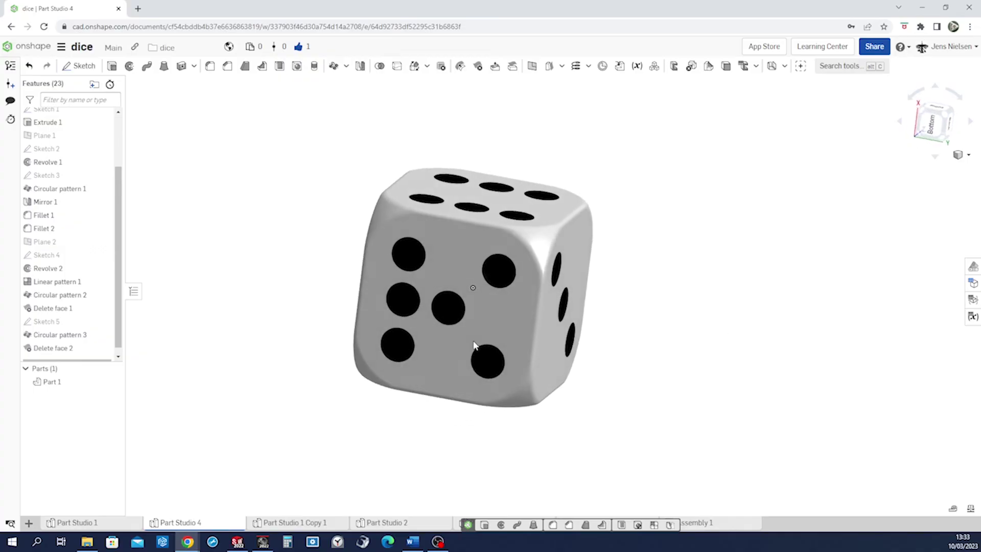
{"action": "double_click", "coordinate": [54, 349]}
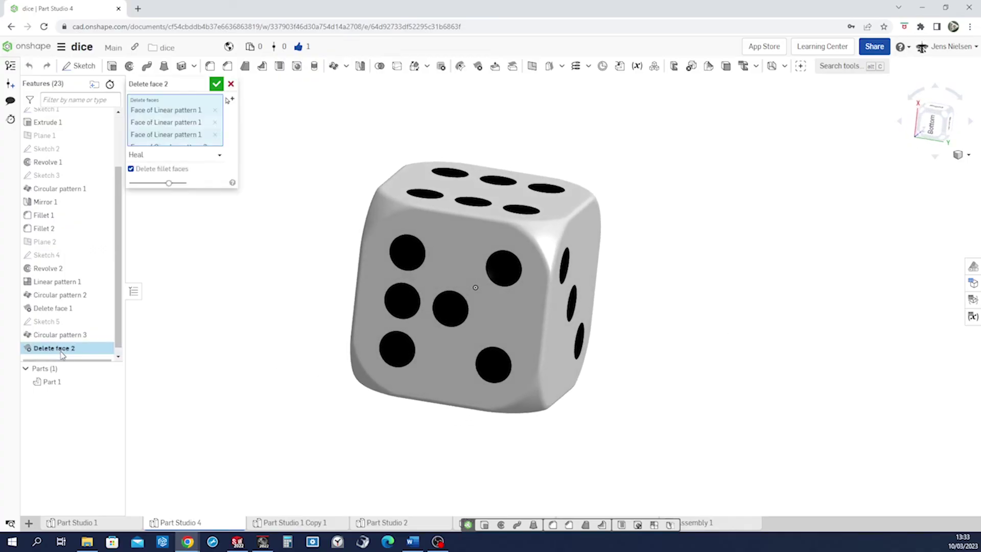
{"action": "left_click", "coordinate": [402, 301]}
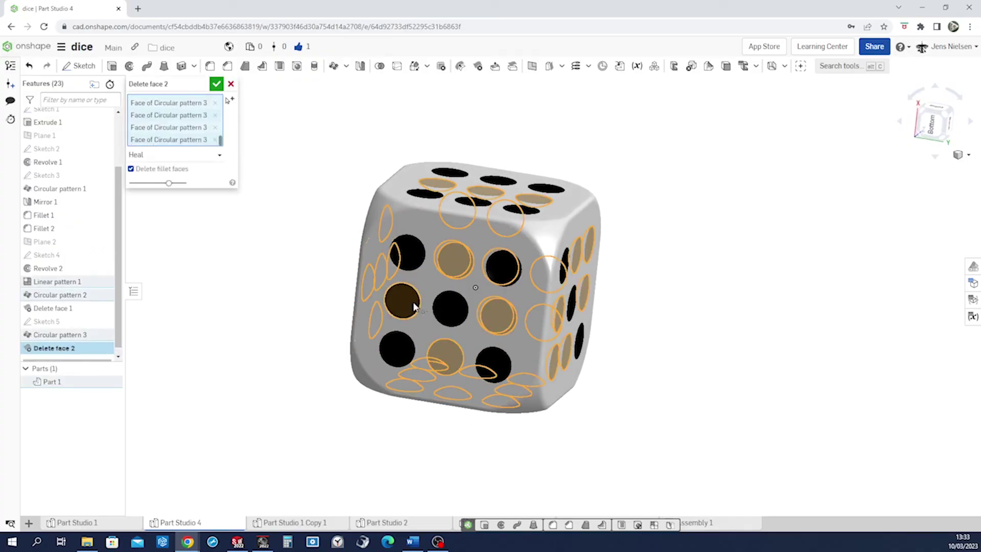
{"action": "left_click", "coordinate": [217, 85]}
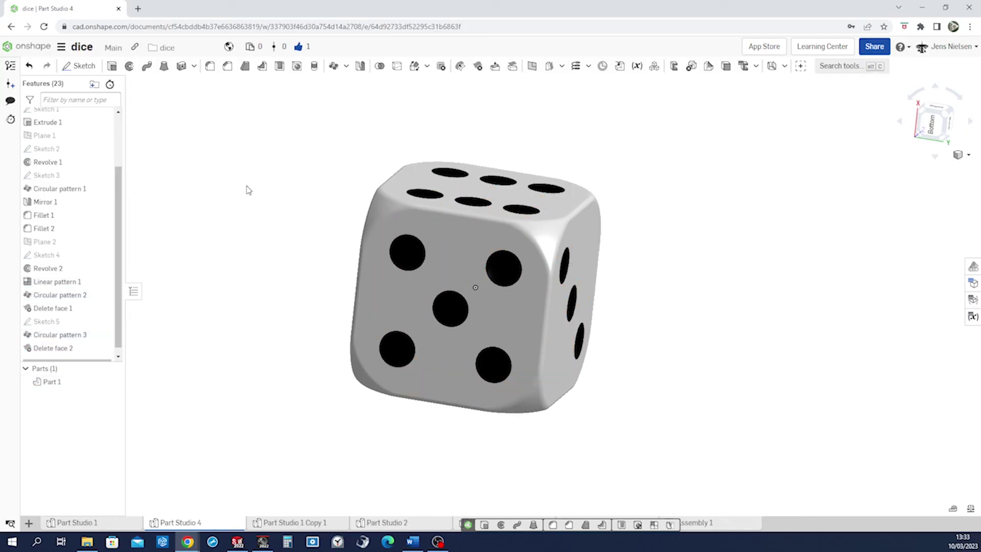